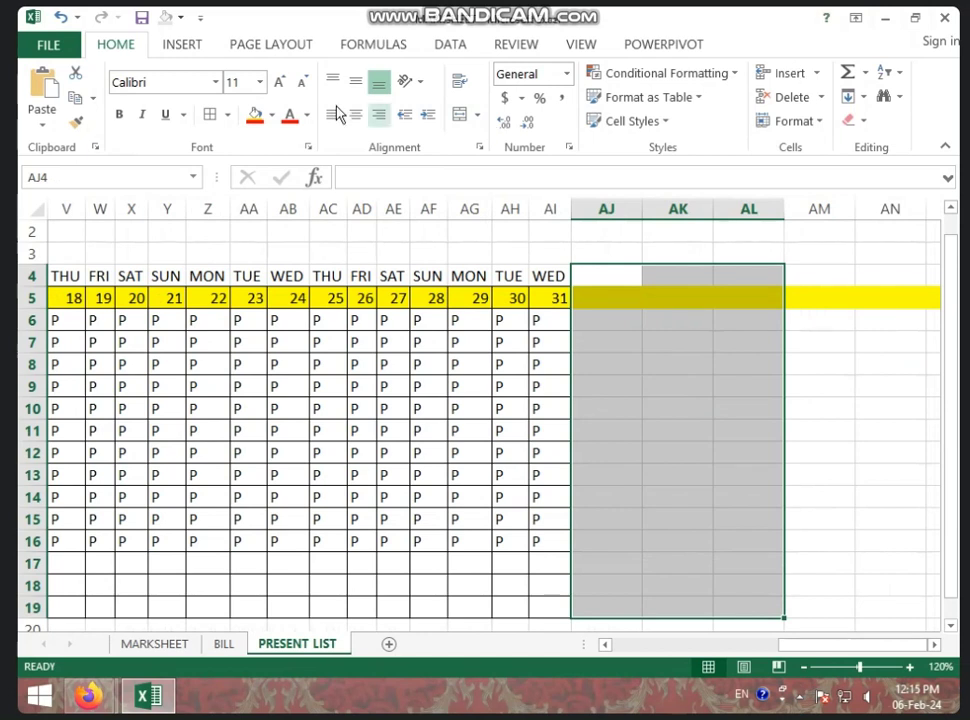
Add all borders to AJ4:AL19, and merge and center rows 4 and 5 separately in columns AJ, AK and AL.
left_click(210, 114)
left_click(627, 340)
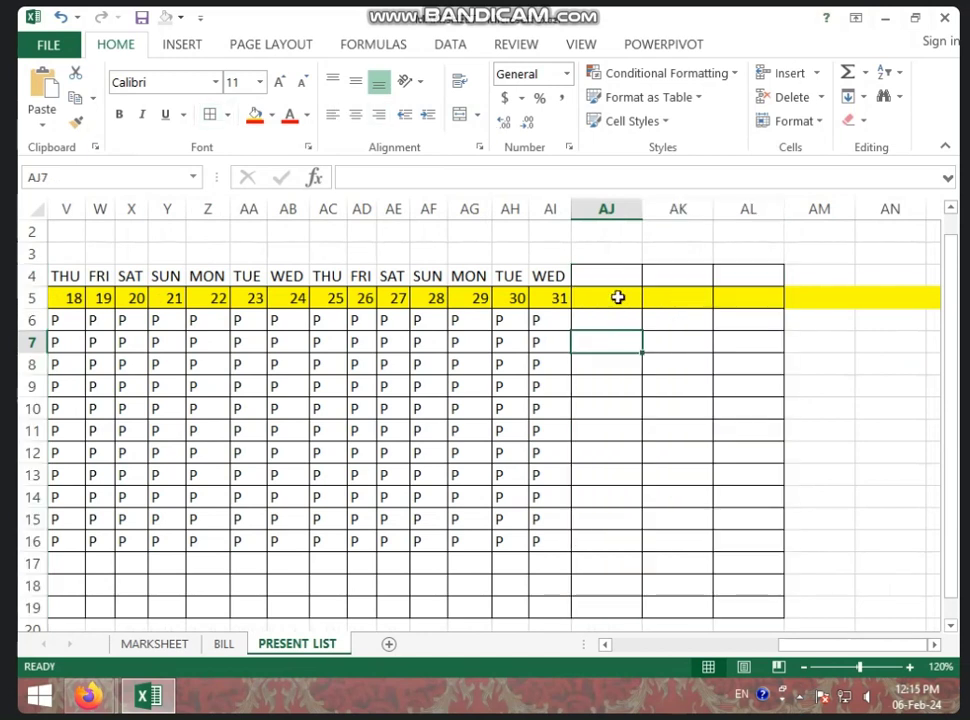
left_click_drag(610, 276, 608, 299)
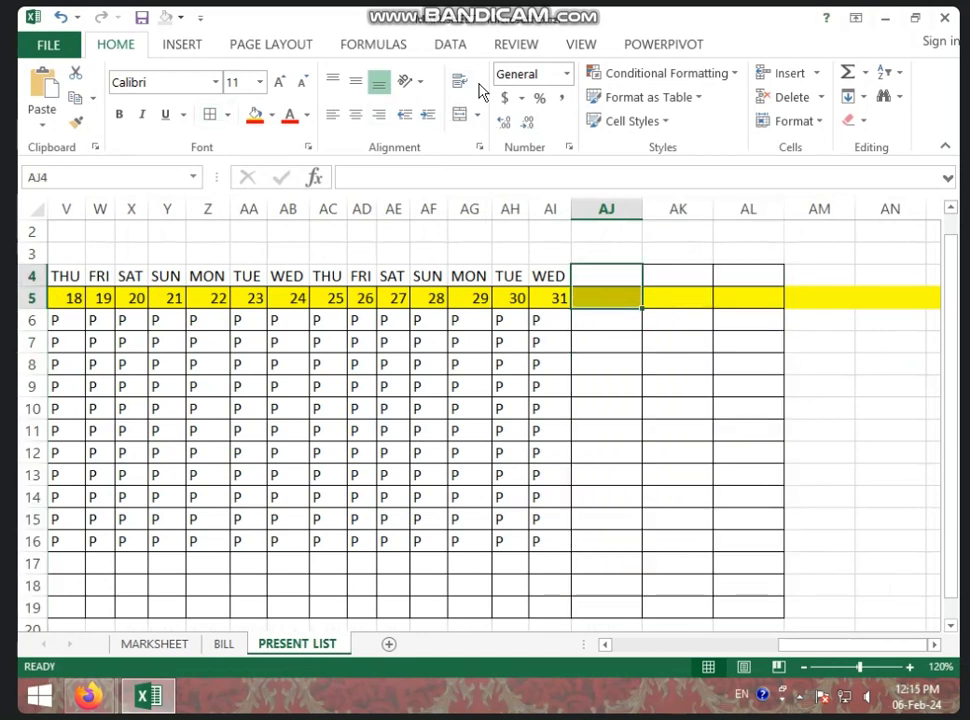
left_click(459, 117)
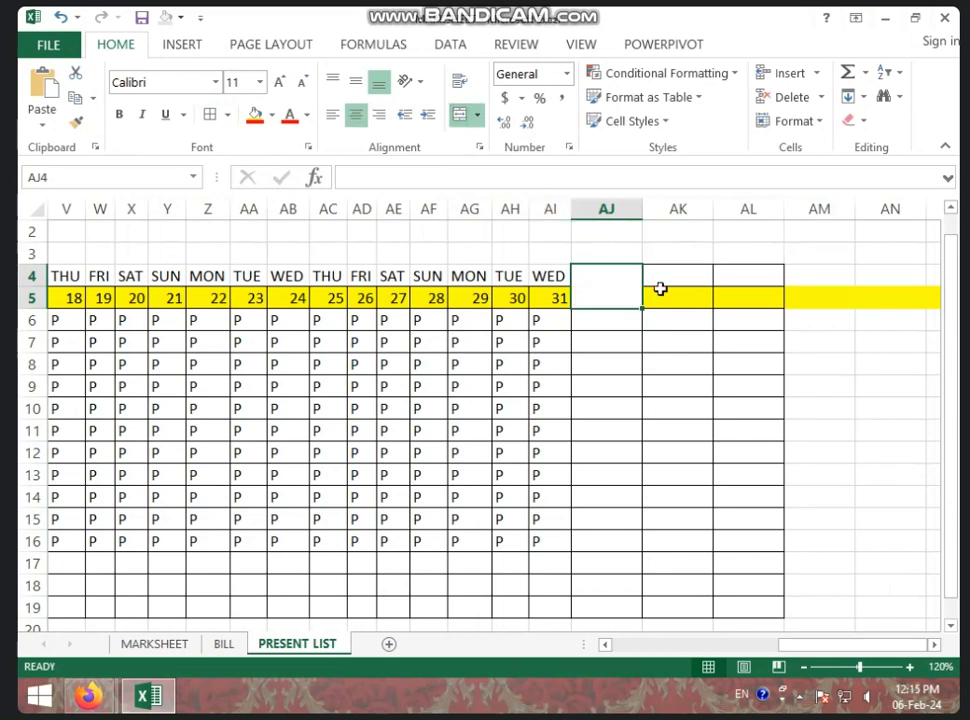
left_click_drag(669, 277, 671, 290)
left_click(468, 117)
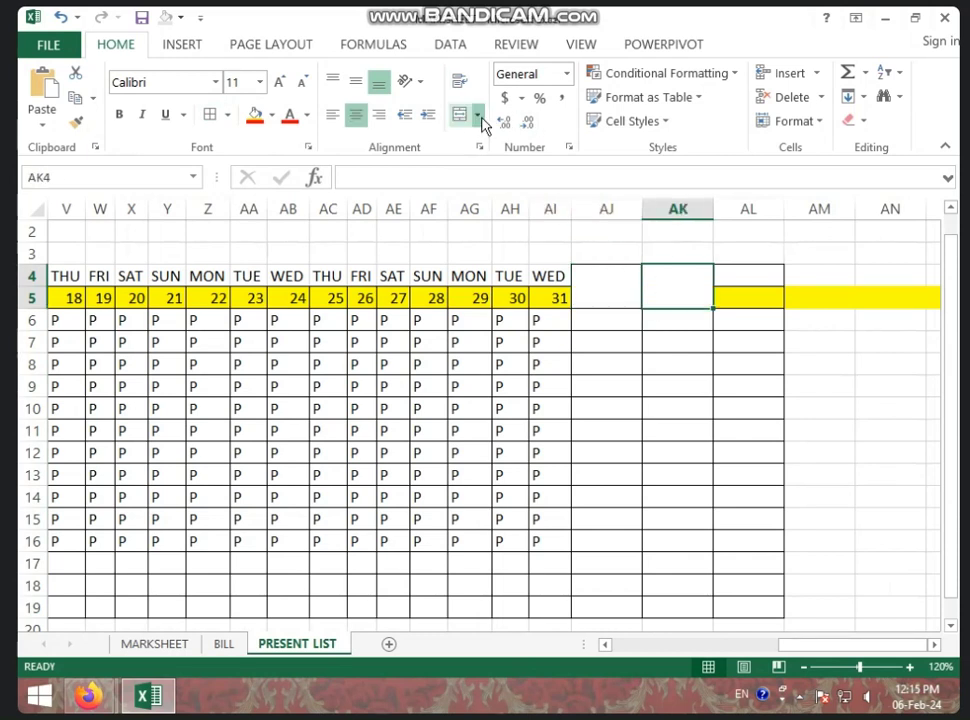
left_click_drag(745, 276, 745, 299)
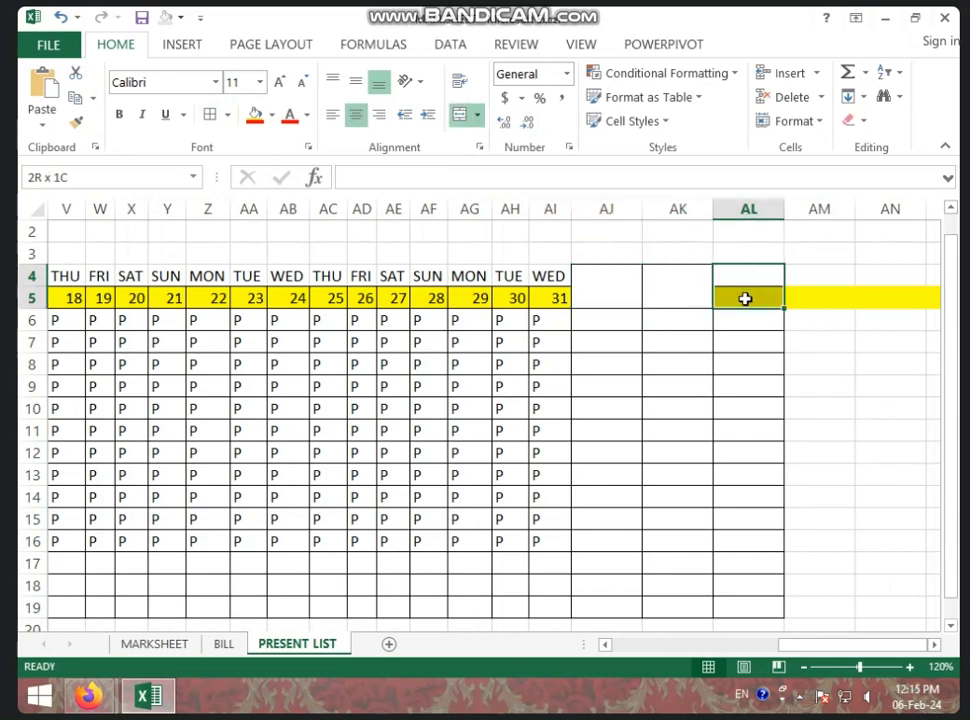
left_click(461, 117)
left_click(687, 364)
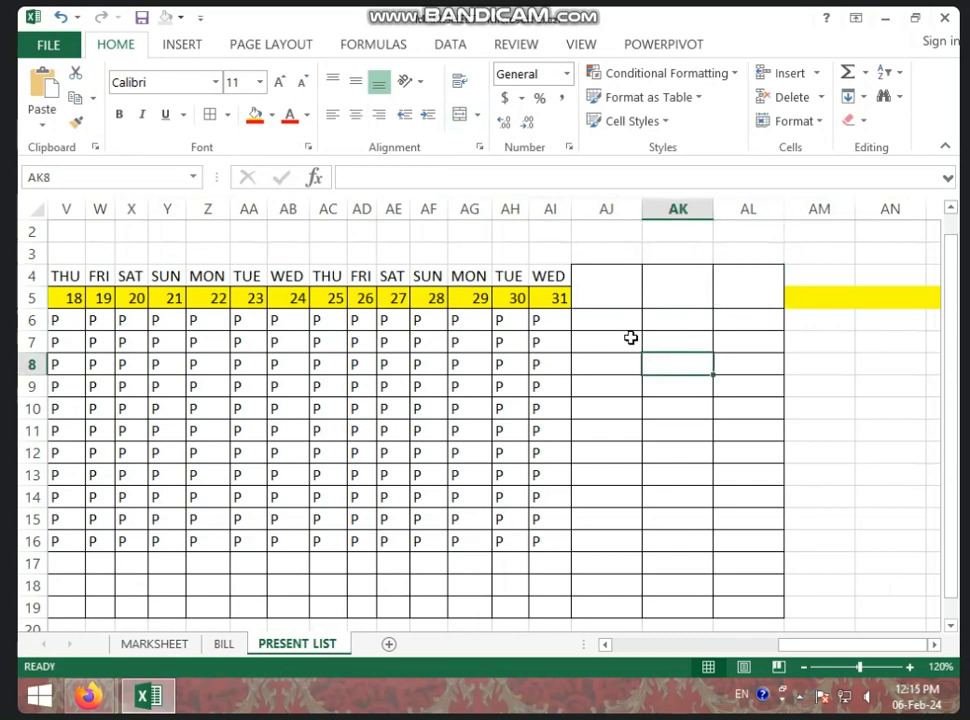
left_click(602, 320)
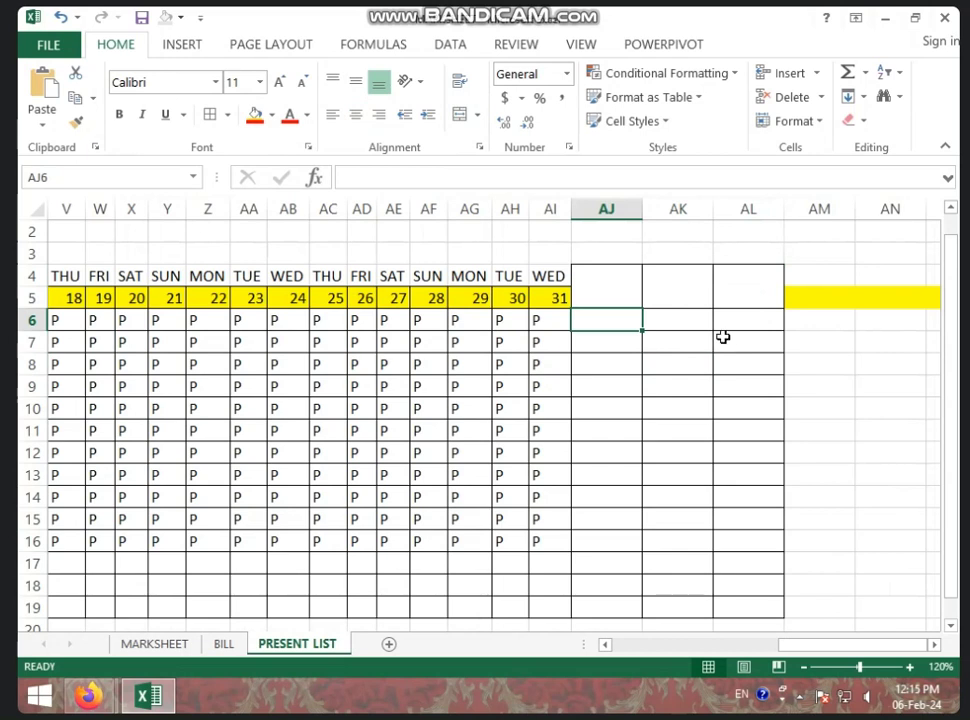
Enter the headings TOTAL P, TOTAL L and TOTAL A in the merged header cells of columns AJ, AK and AL.
left_click(611, 288)
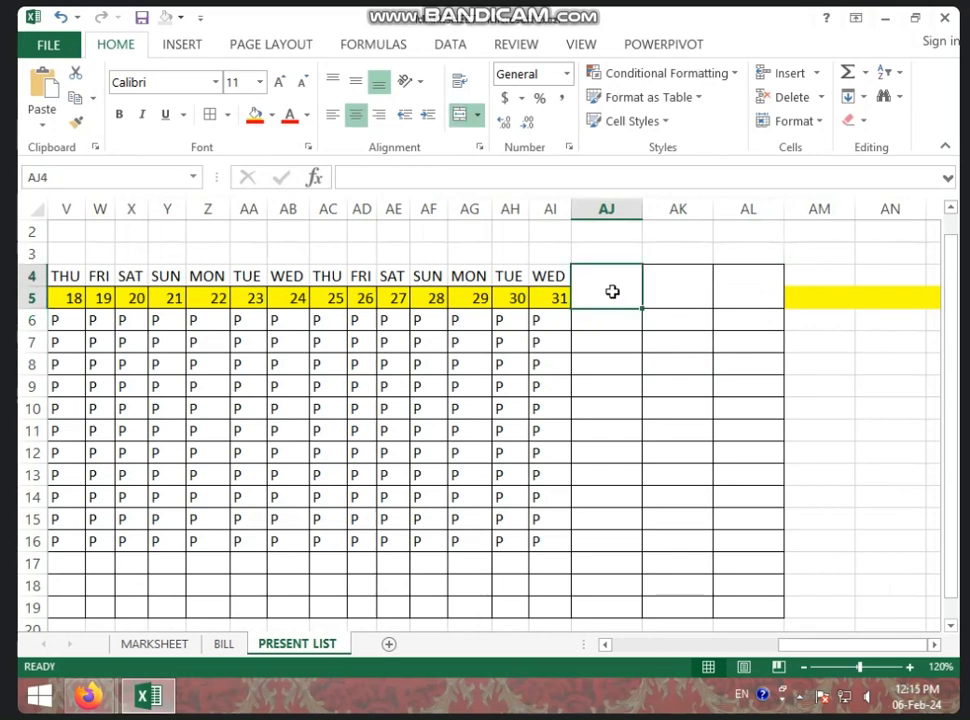
type("TOTA")
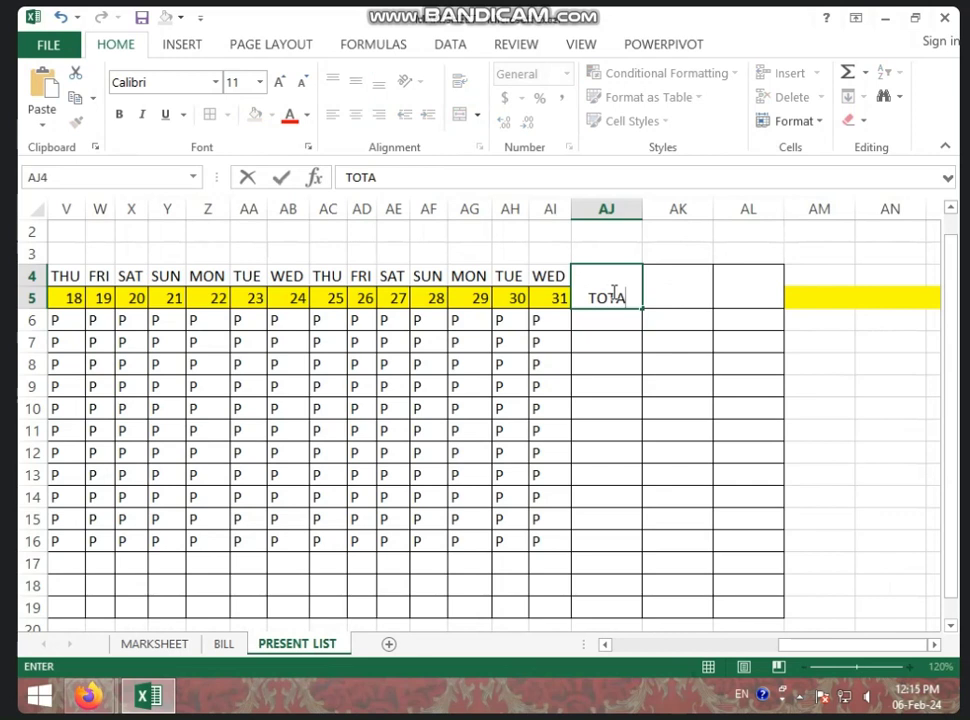
type("L P")
left_click(673, 297)
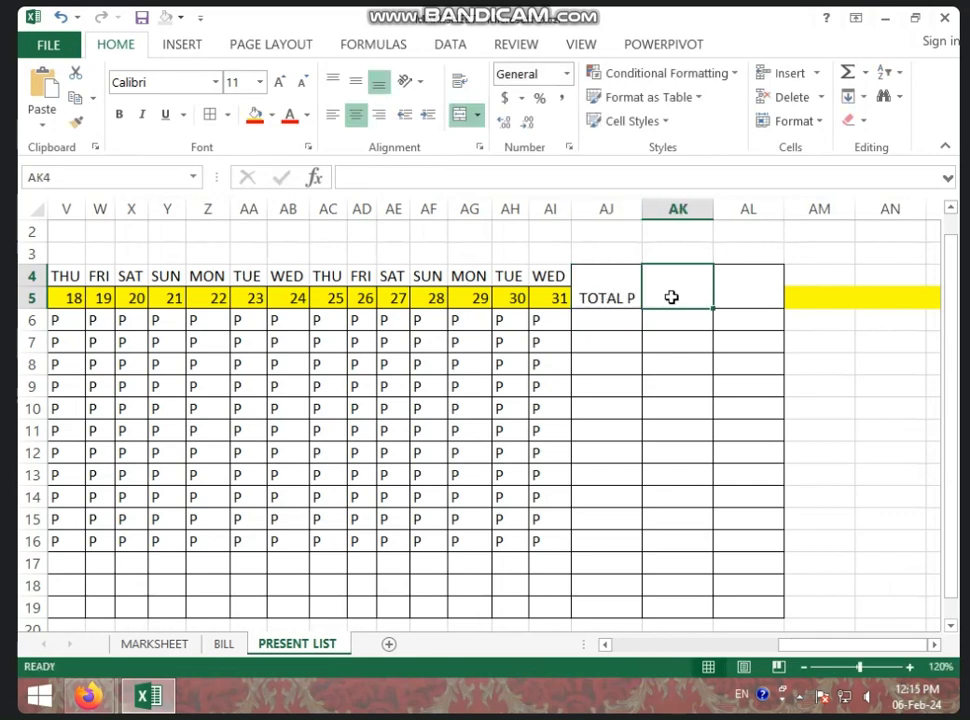
type("TOTAL")
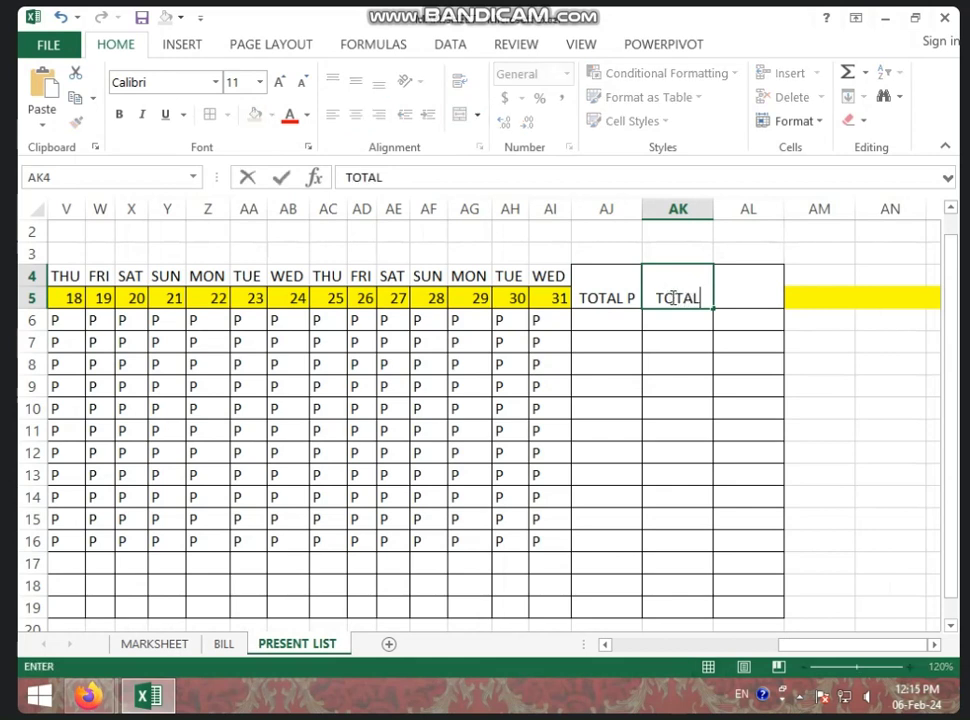
type(" L")
key("Tab")
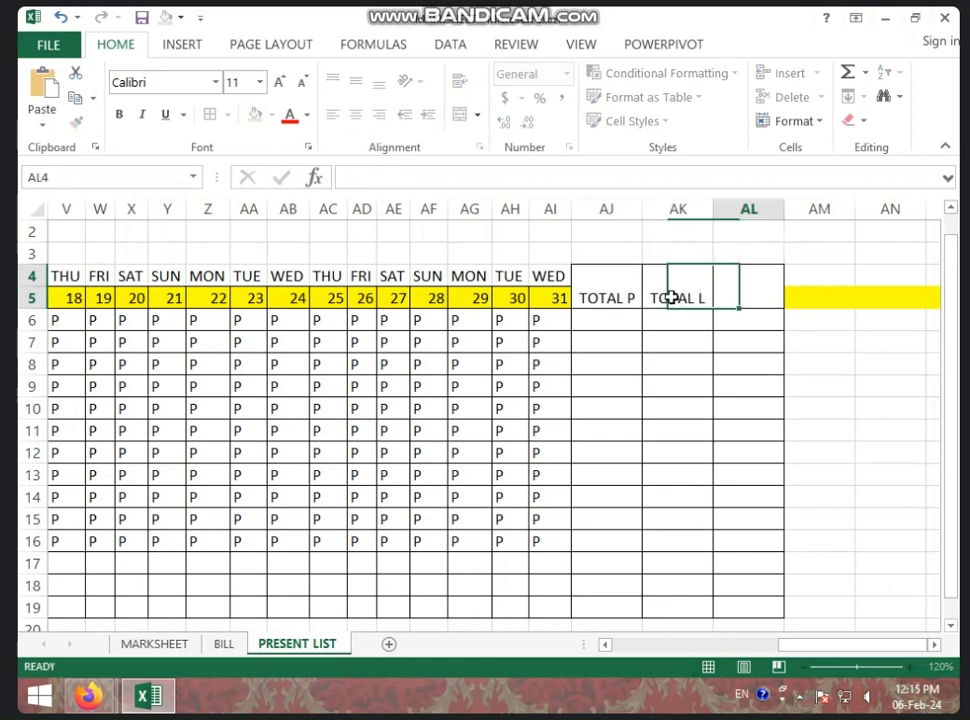
type("TOTAL ")
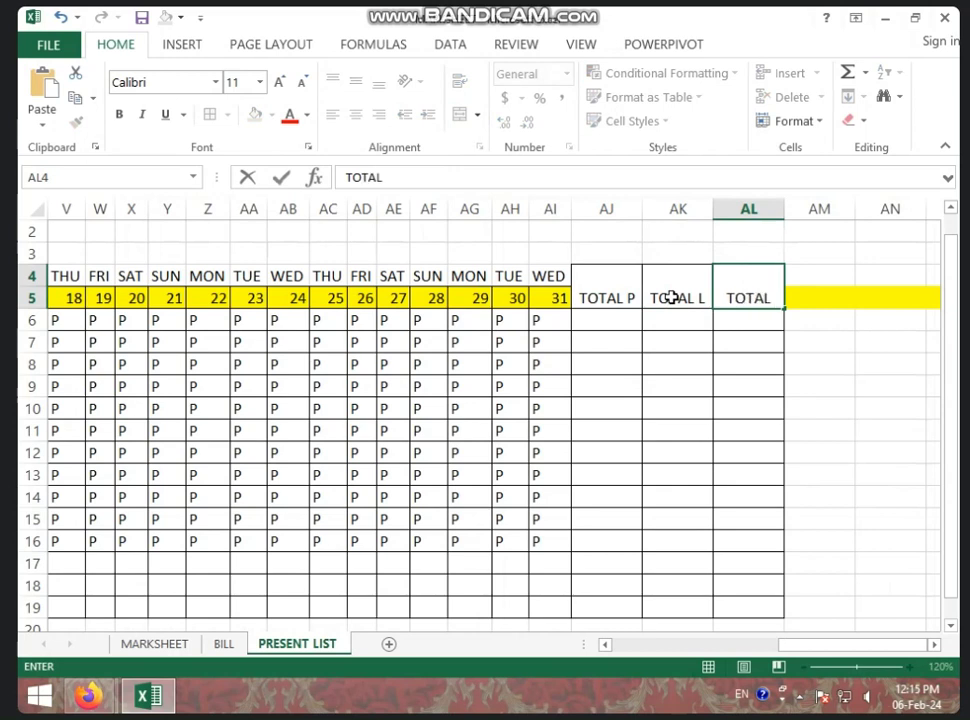
type("A")
left_click(660, 383)
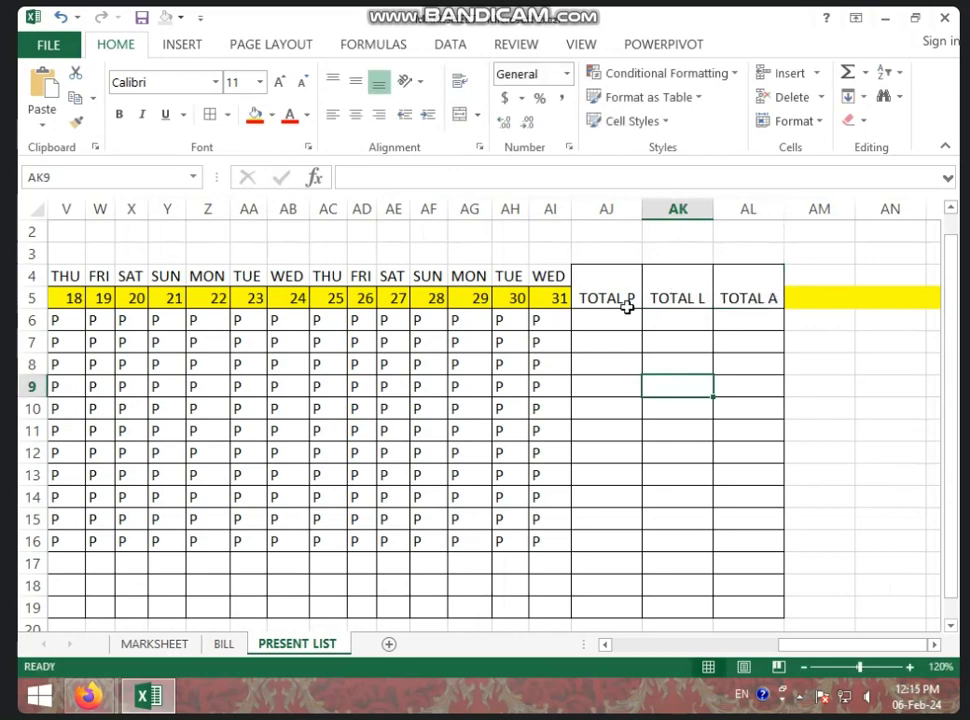
left_click(626, 297)
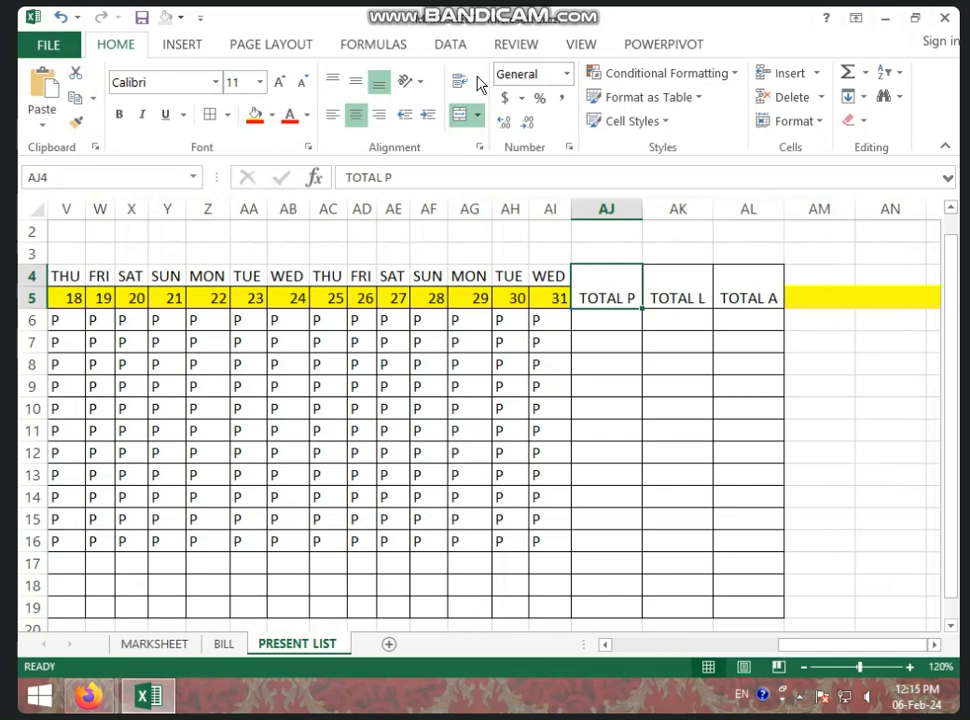
left_click(682, 282)
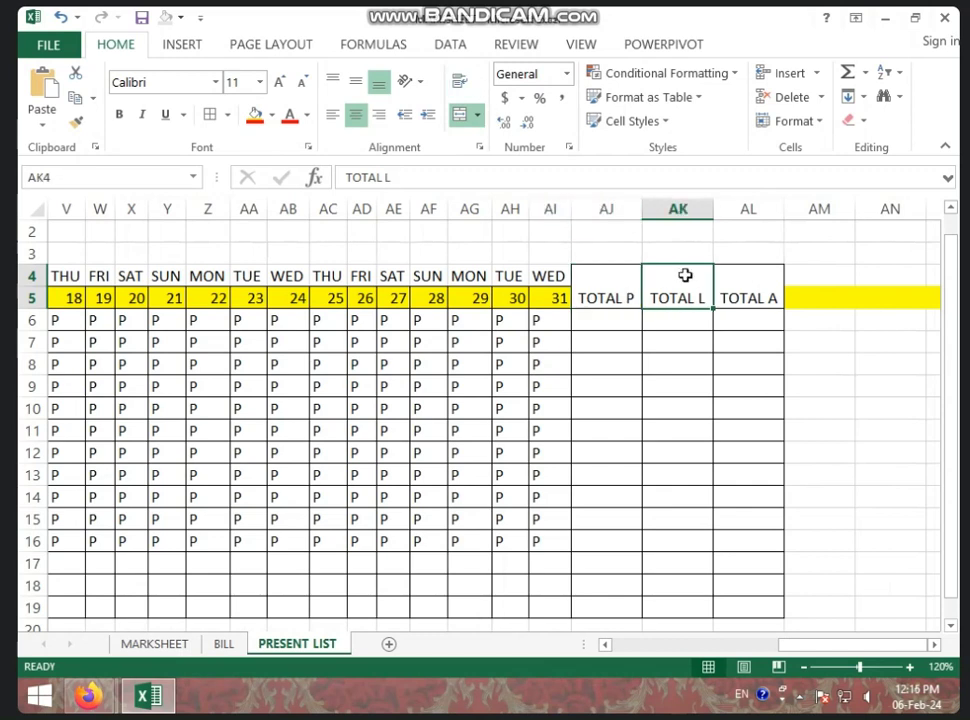
Start a COUNTIF formula in AJ6, the first cell under TOTAL P.
left_click(619, 320)
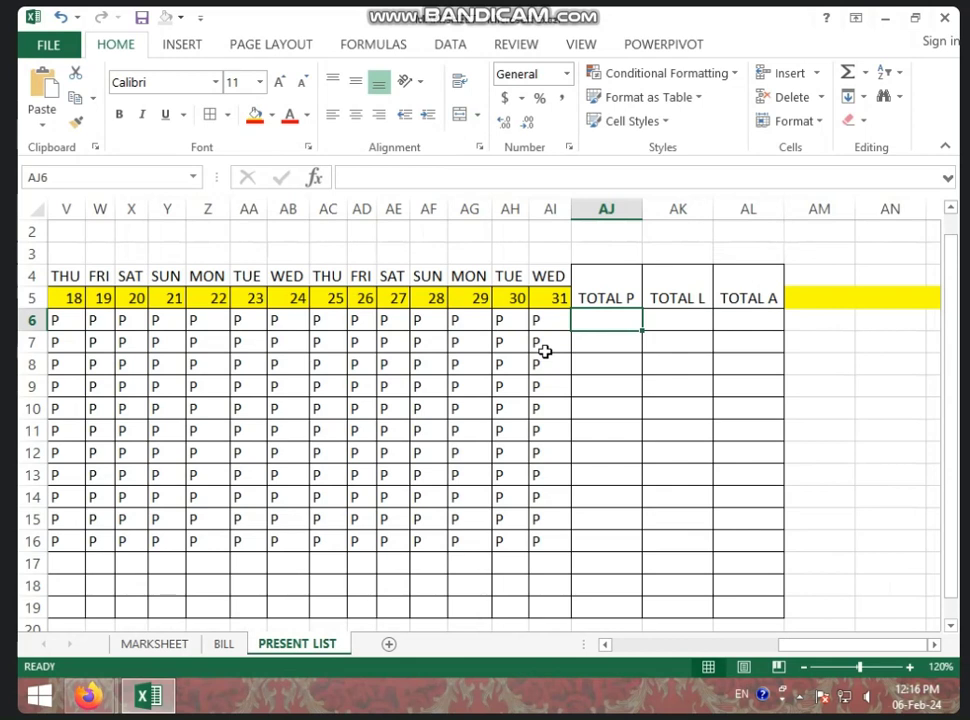
type("=")
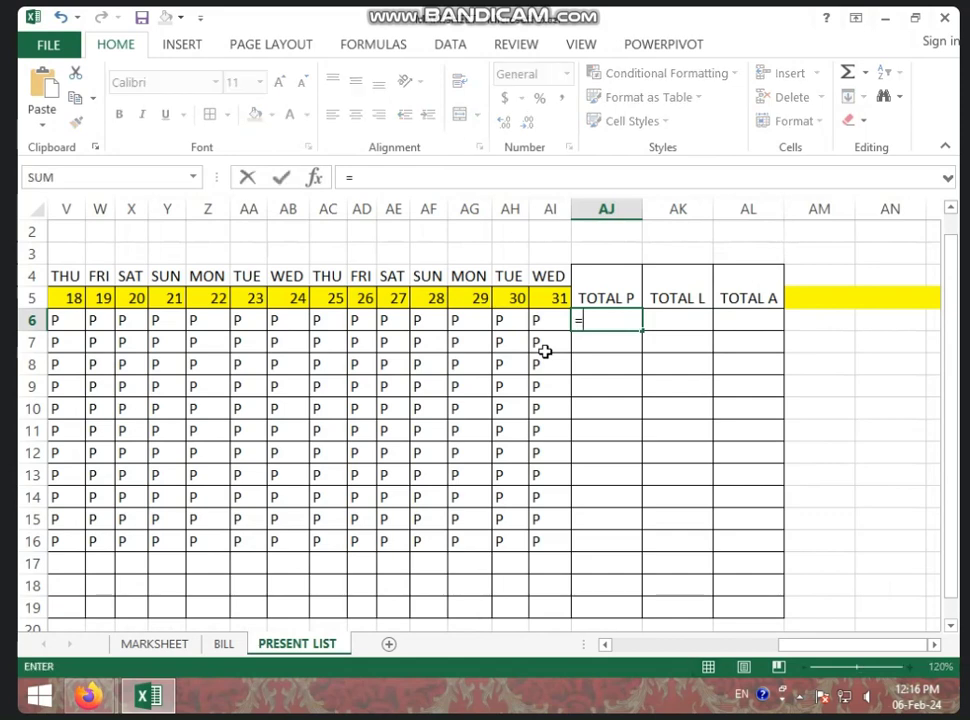
type("COUNT")
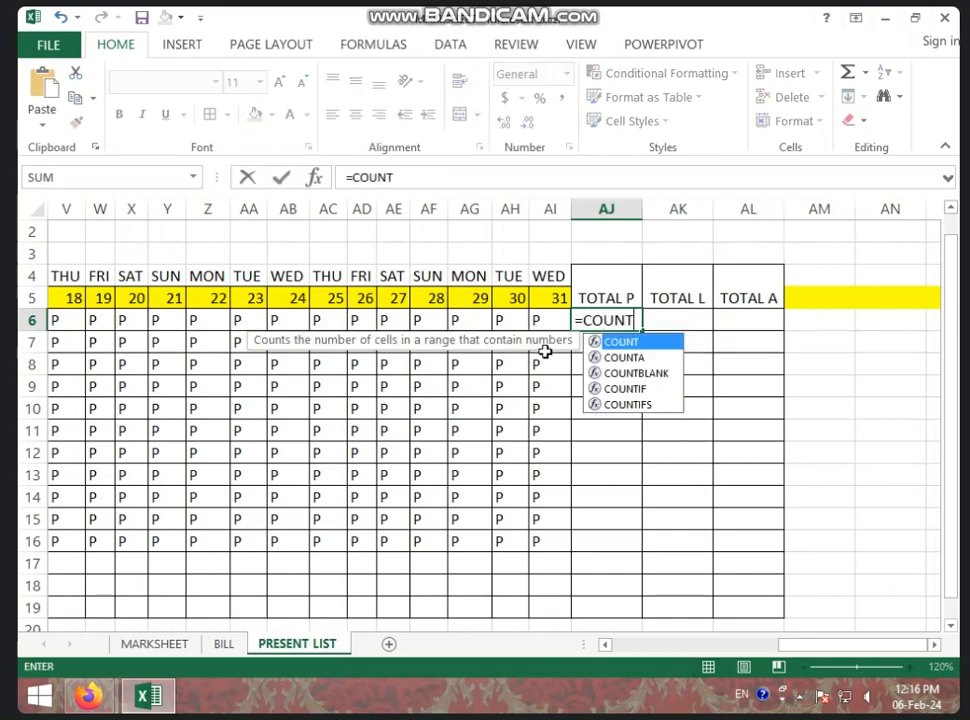
double_click(632, 390)
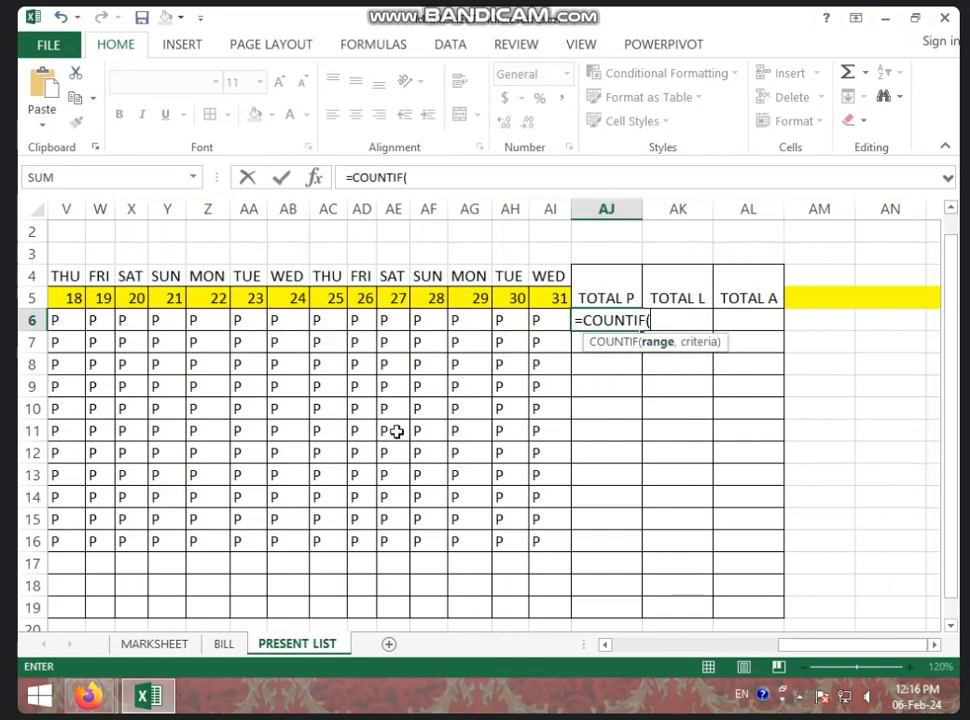
left_click_drag(805, 652, 660, 667)
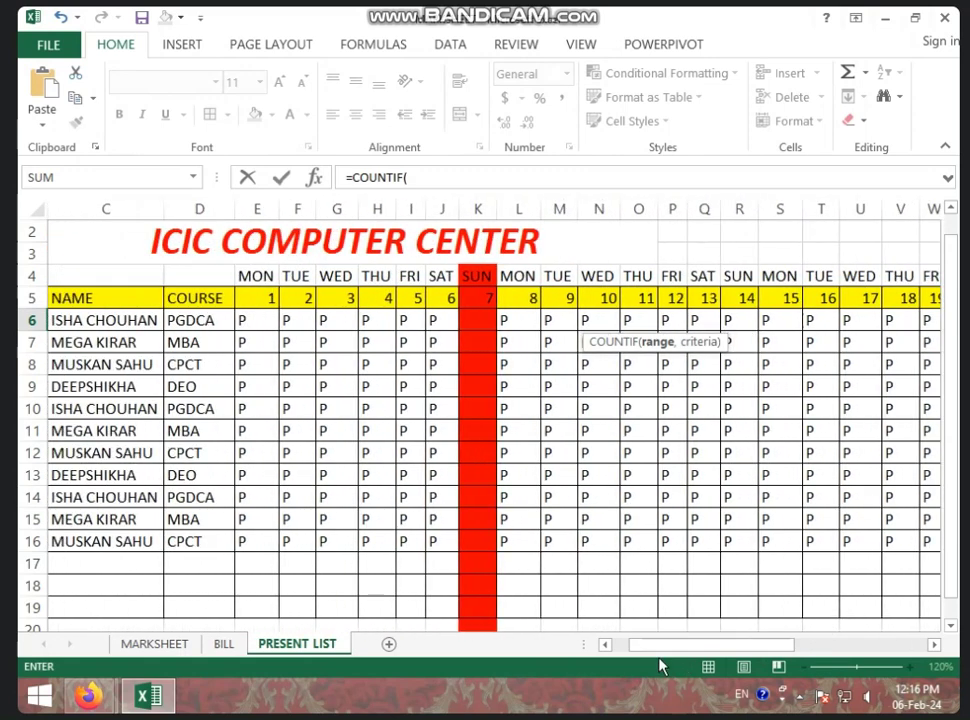
left_click(250, 319)
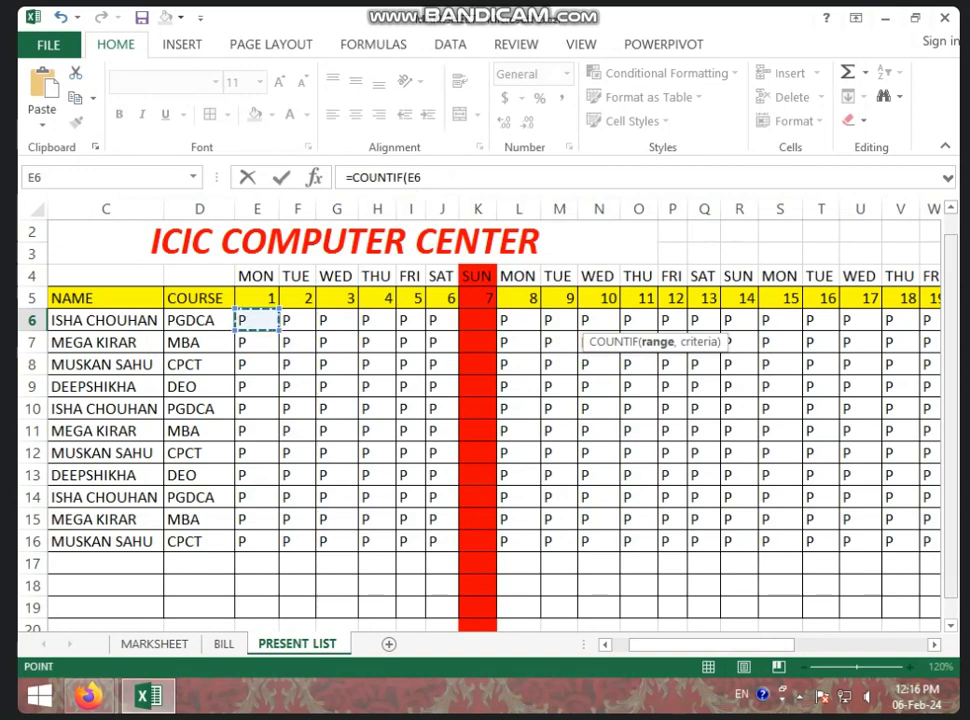
left_click_drag(250, 318, 805, 324)
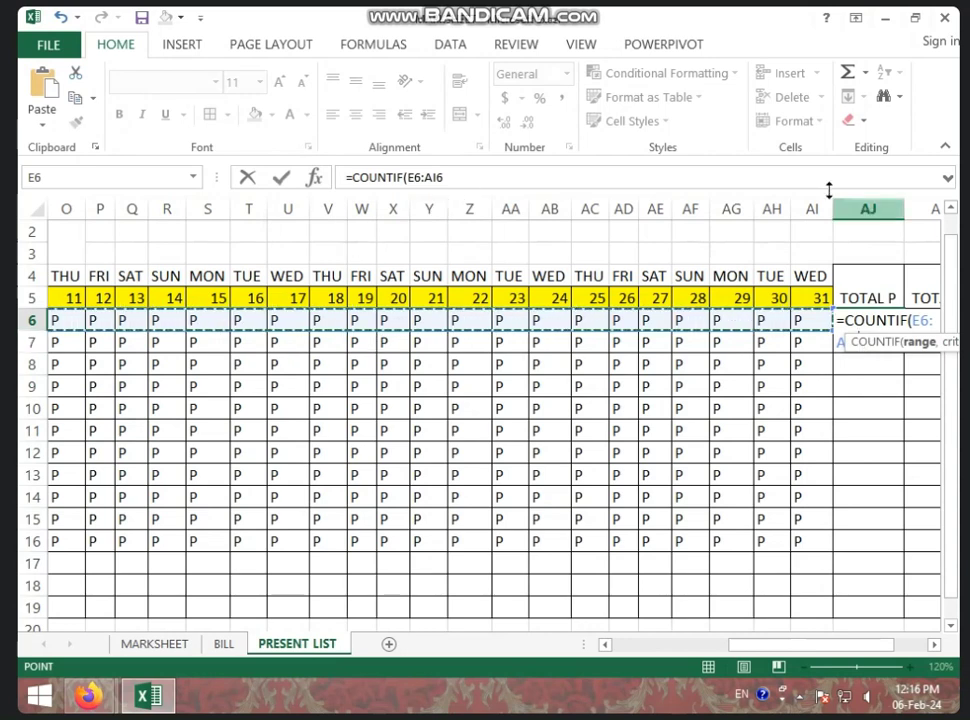
left_click(475, 173)
key("BackSpace")
key("BackSpace")
key("BackSpace")
key("BackSpace")
key("BackSpace")
key("BackSpace")
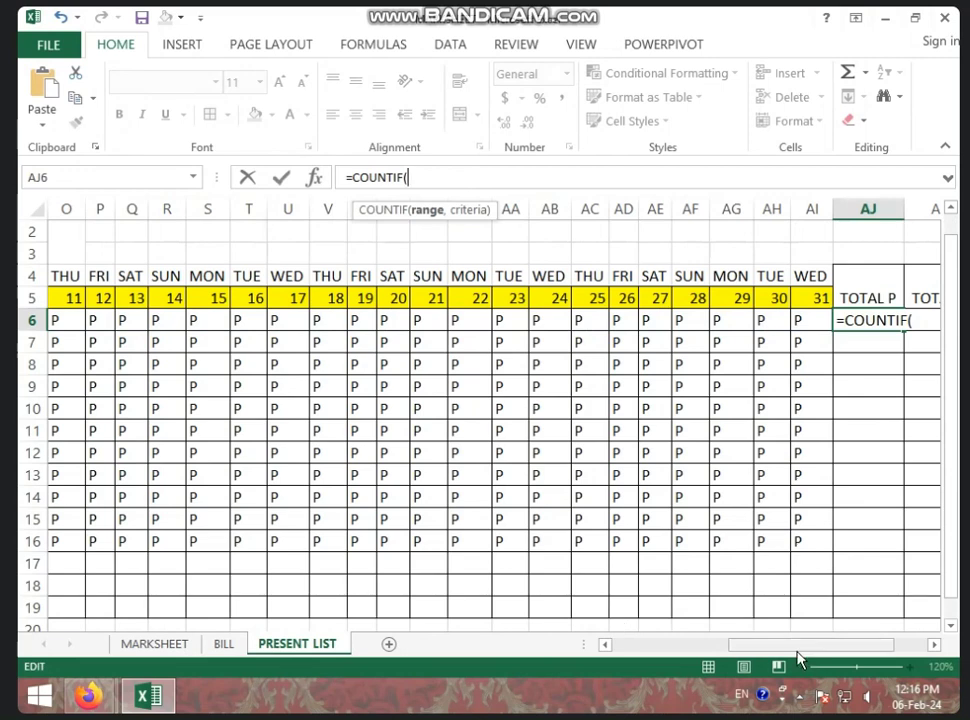
Complete the AJ6 formula as =COUNTIF(E6:AI6,"P"), extending the range from E6 to AI6.
left_click_drag(797, 645, 680, 648)
left_click(357, 320)
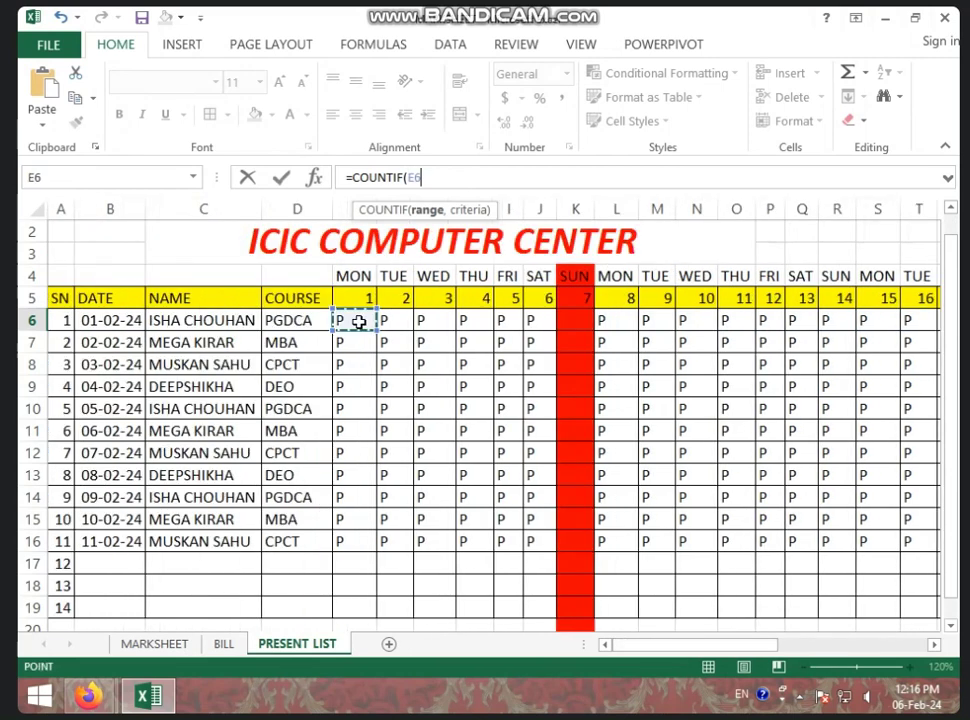
key("F8")
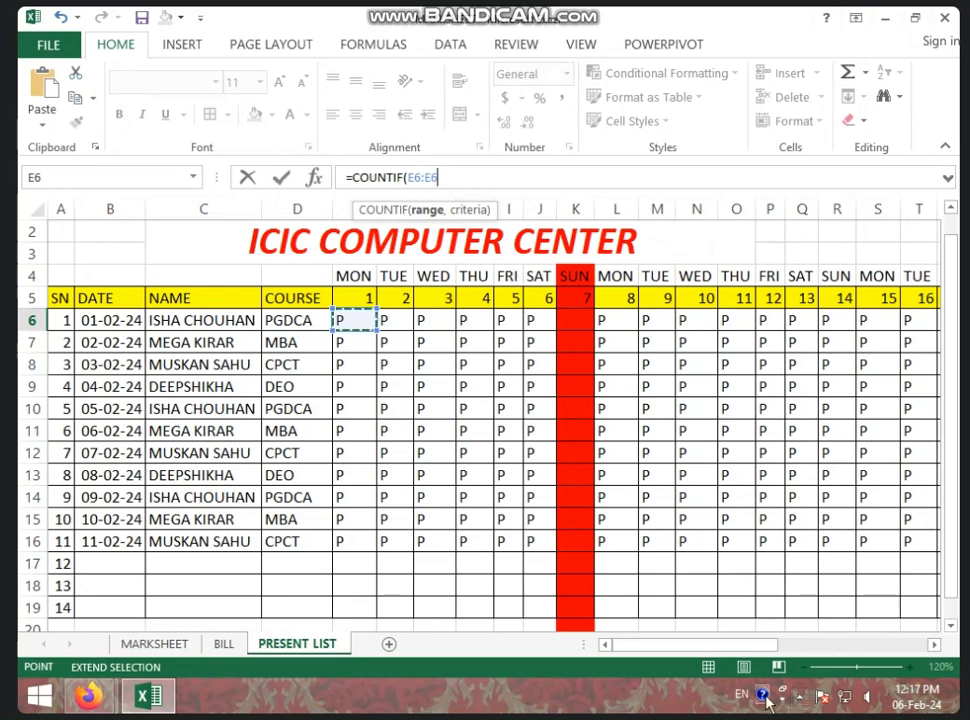
left_click_drag(693, 650, 795, 645)
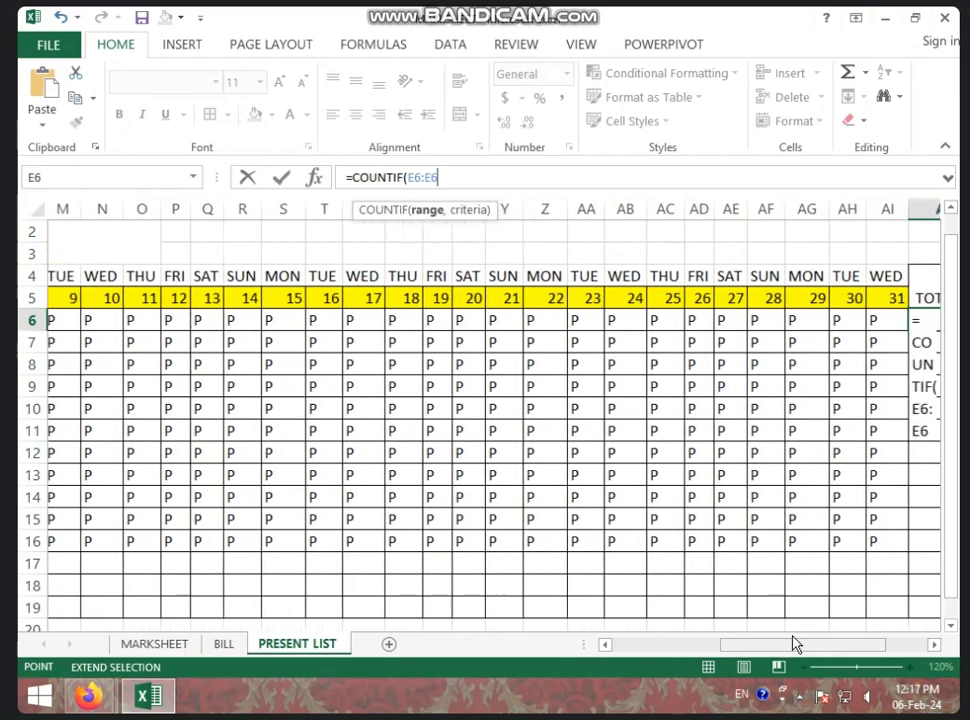
left_click(843, 321)
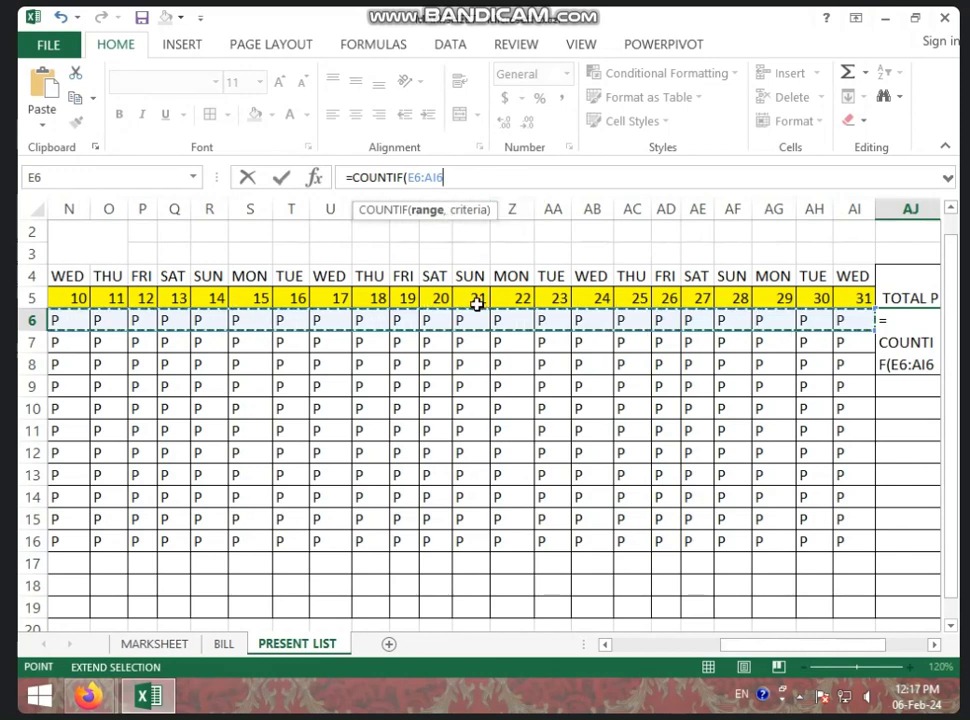
type(",")
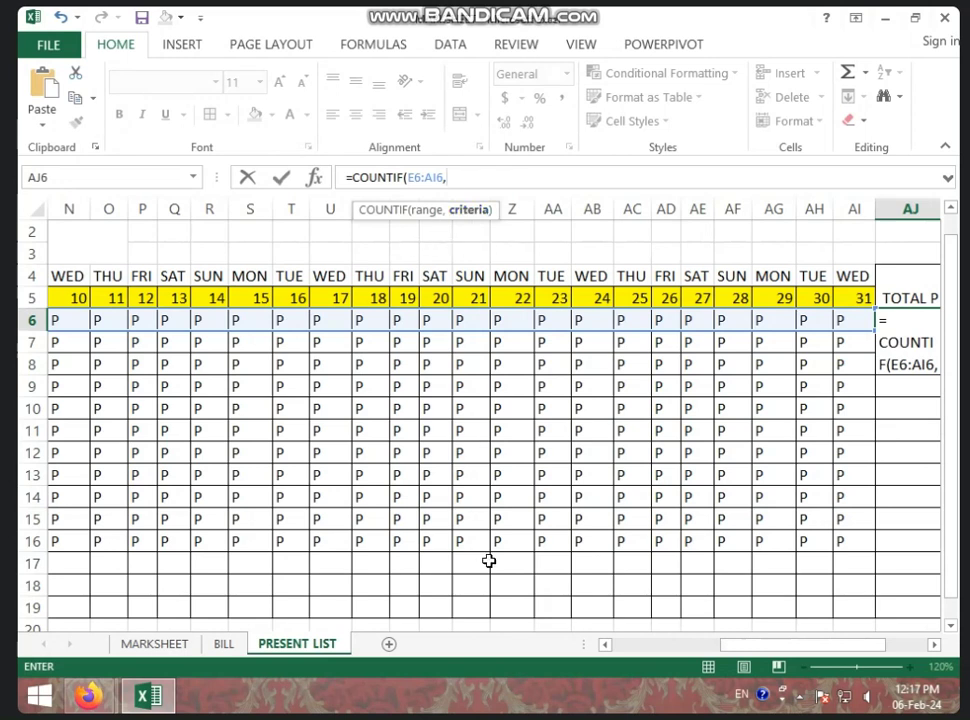
type("\"P")
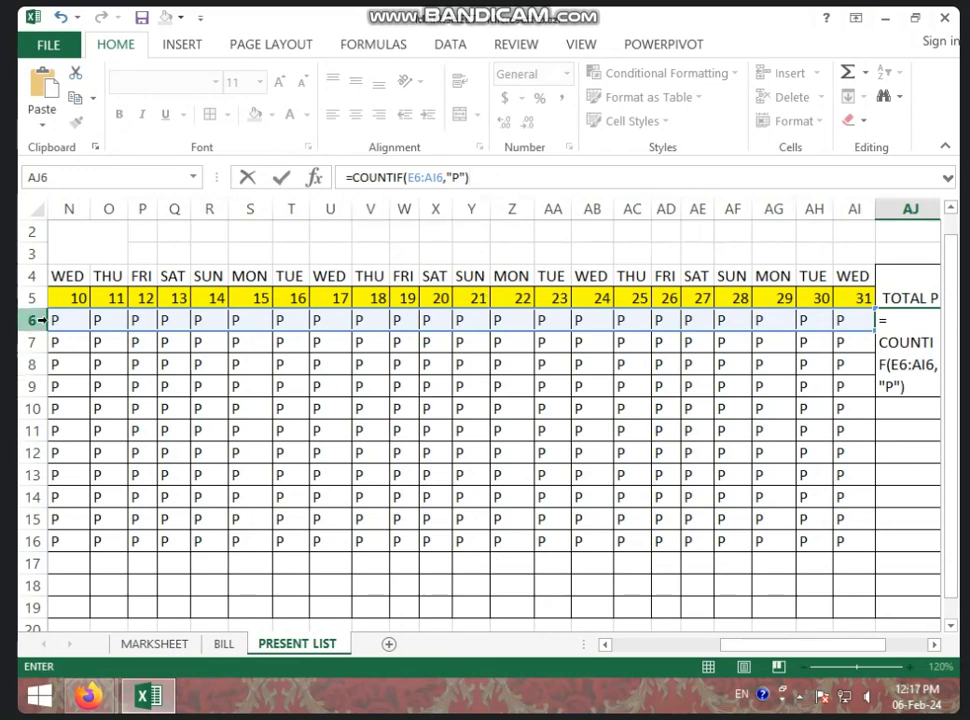
key("Return")
Fill the COUNTIF formula from AJ6 down to AJ16.
left_click(866, 321)
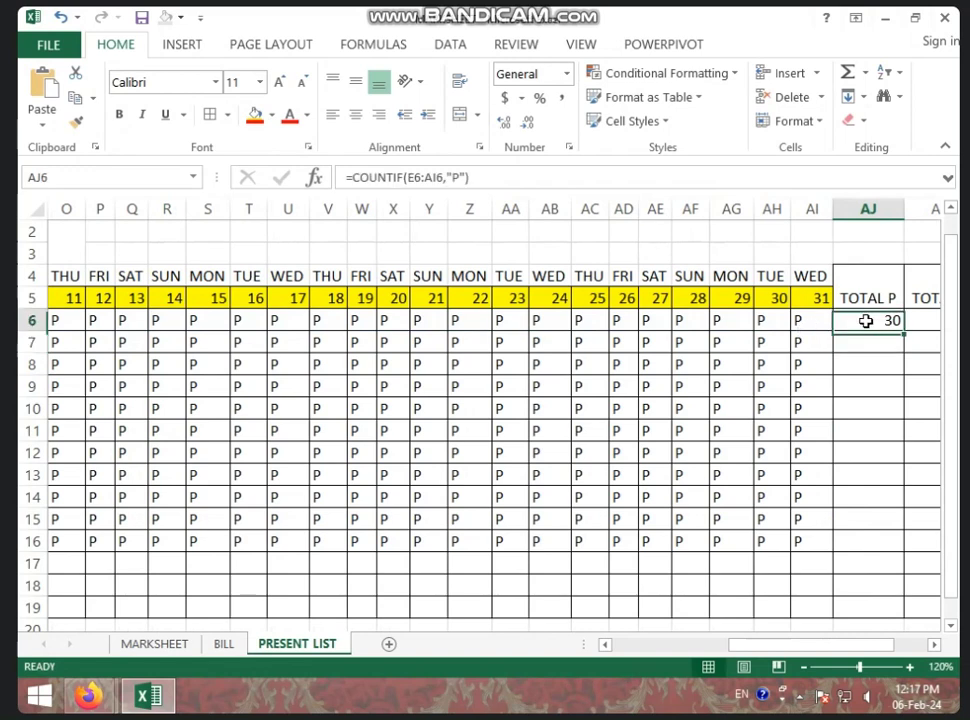
left_click(811, 323)
left_click(869, 328)
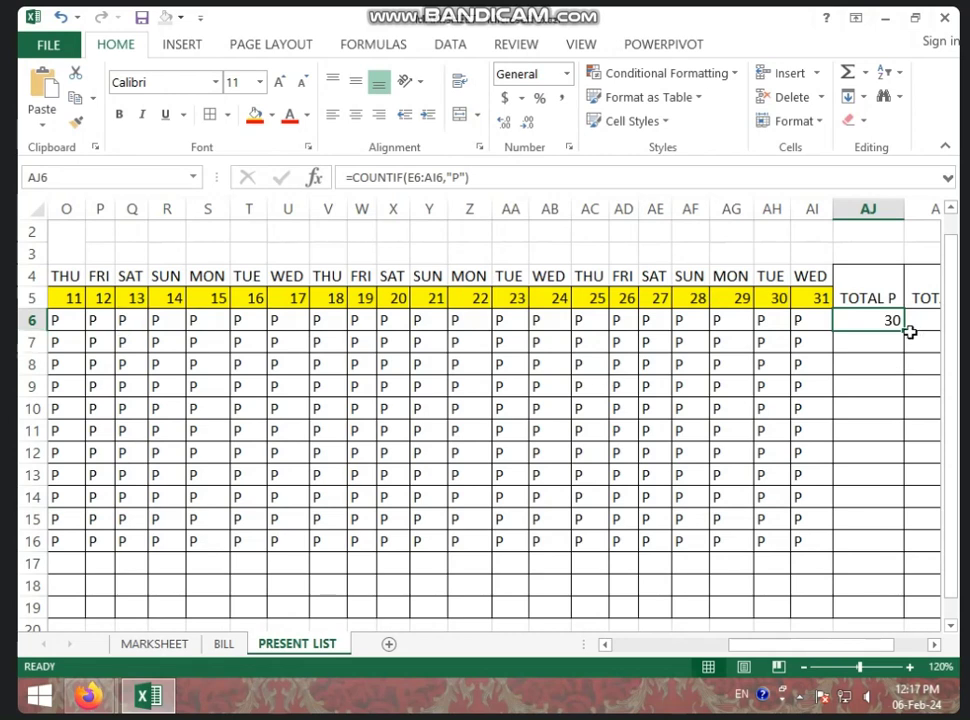
left_click_drag(905, 331, 900, 548)
Change the attendance mark in W9, under day 19, to L.
left_click(372, 403)
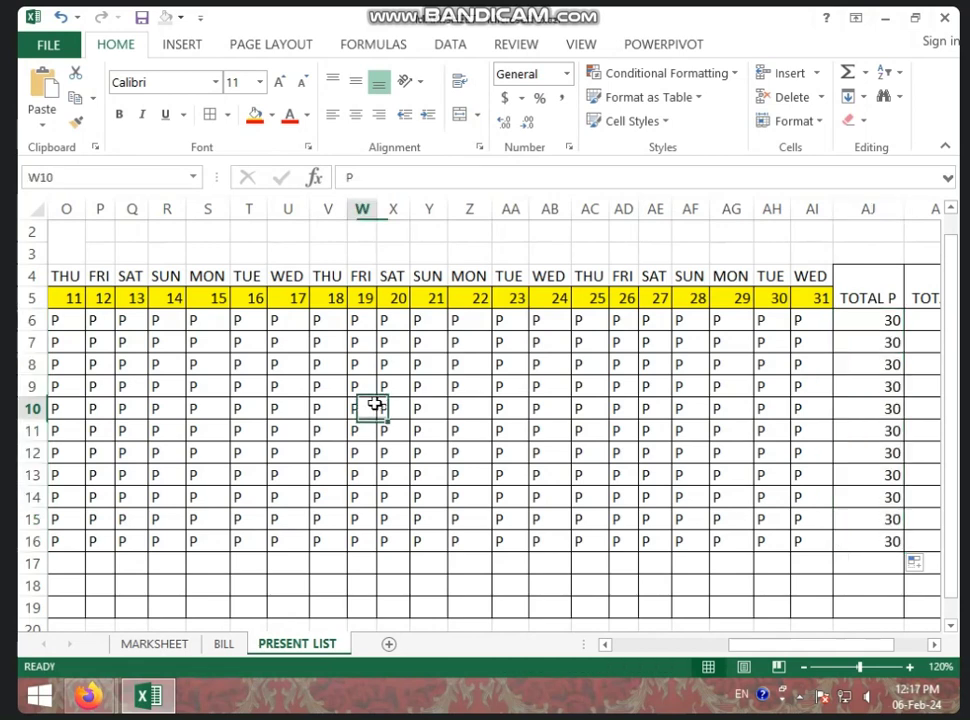
left_click(354, 385)
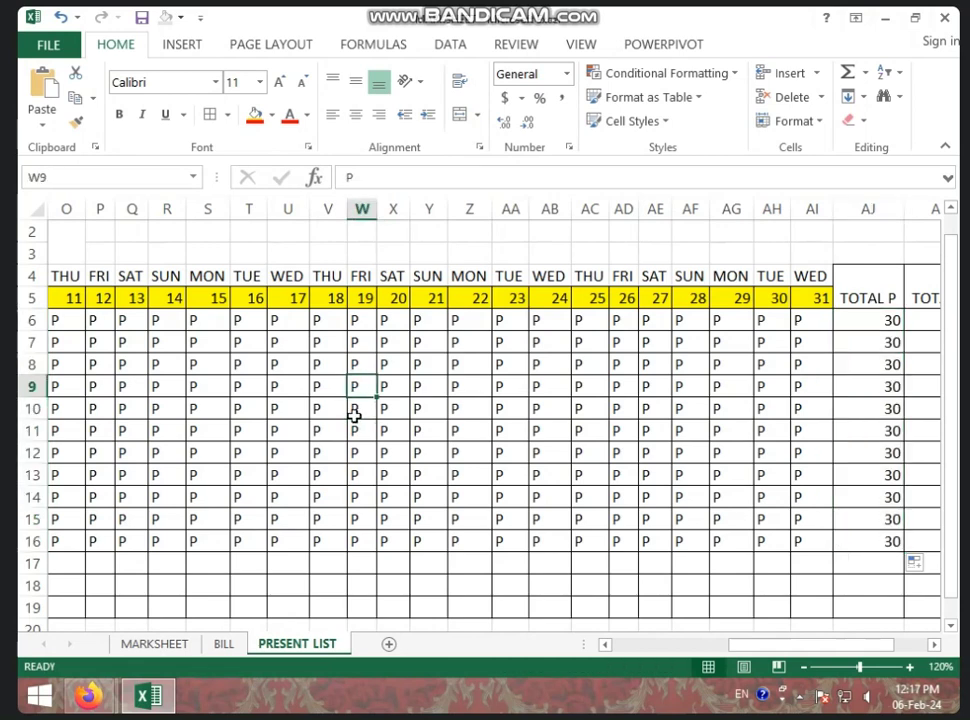
type("L")
left_click(565, 426)
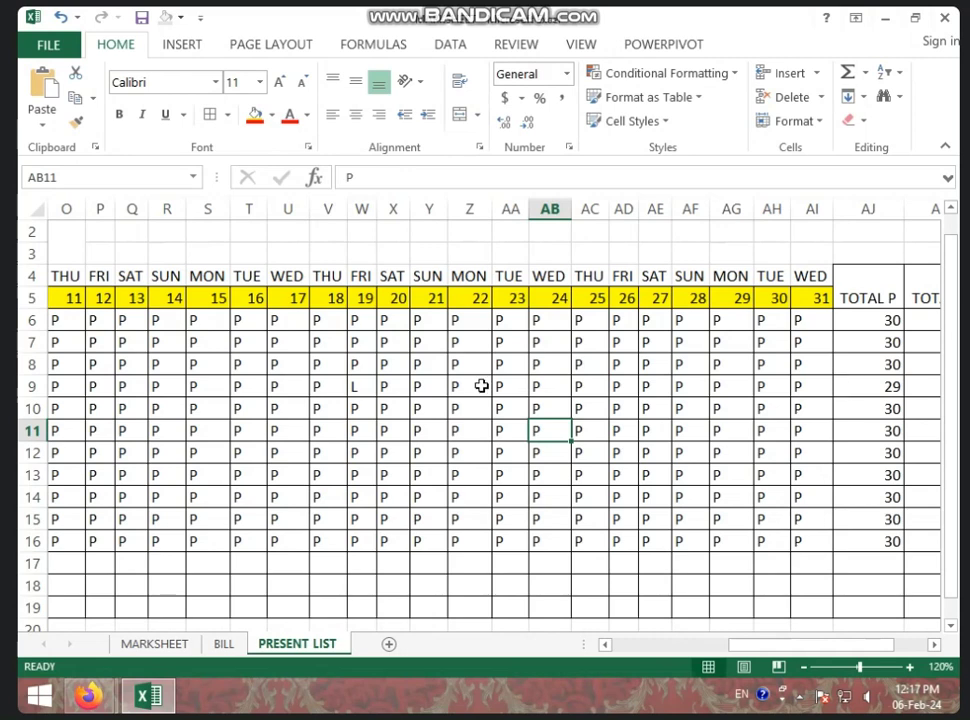
Change the attendance mark in X9, under day 20, to A.
left_click(403, 389)
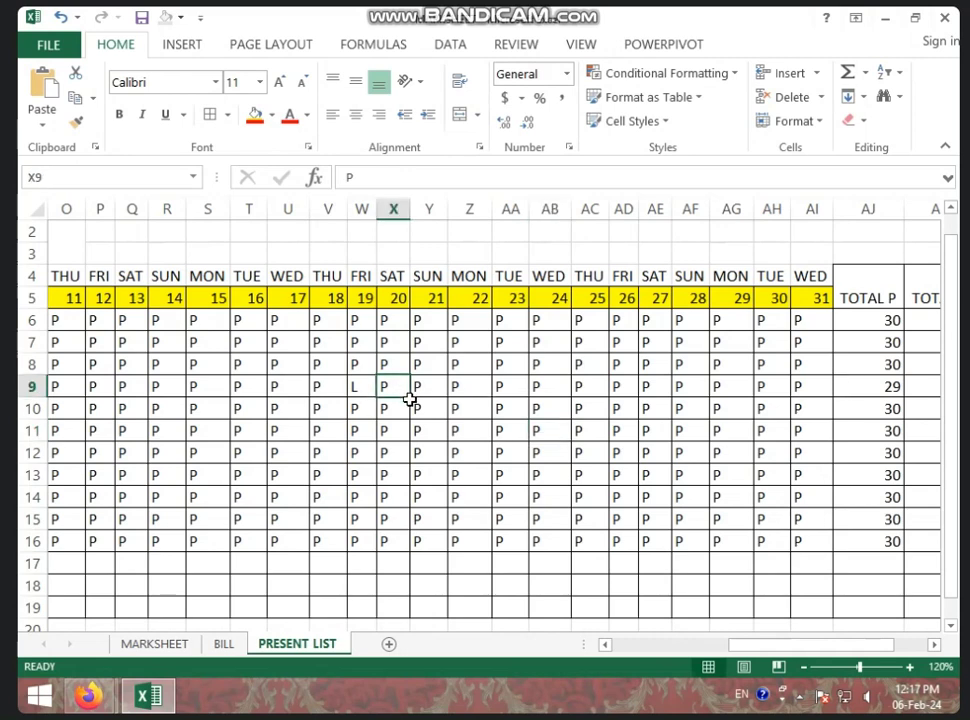
type("A")
left_click(518, 404)
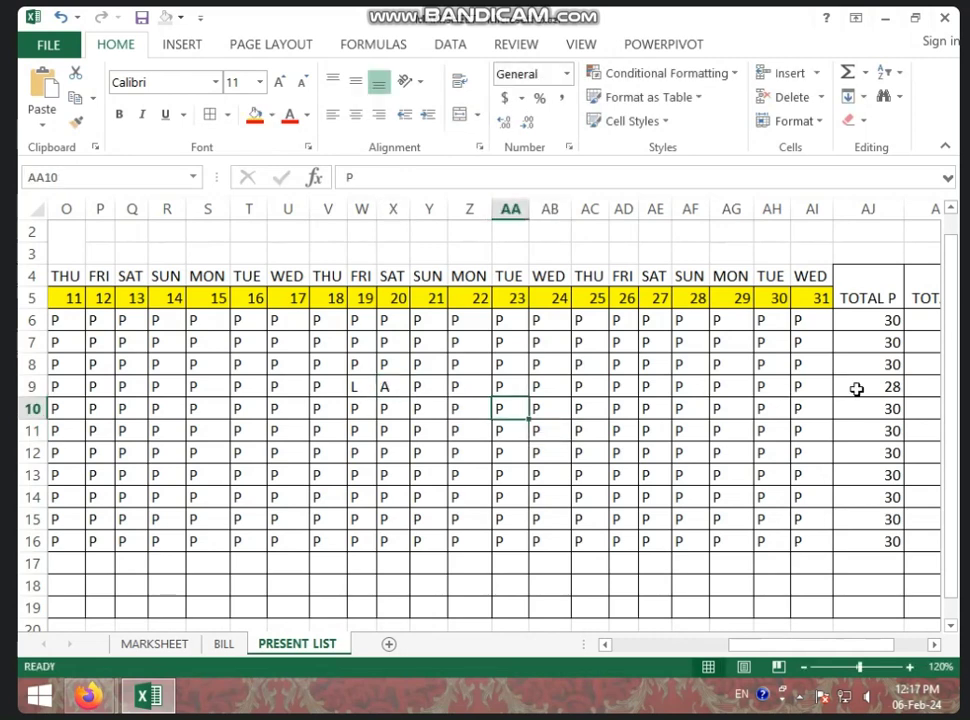
Start a COUNTIF formula in AK6, the first cell under TOTAL L.
left_click_drag(773, 662, 805, 648)
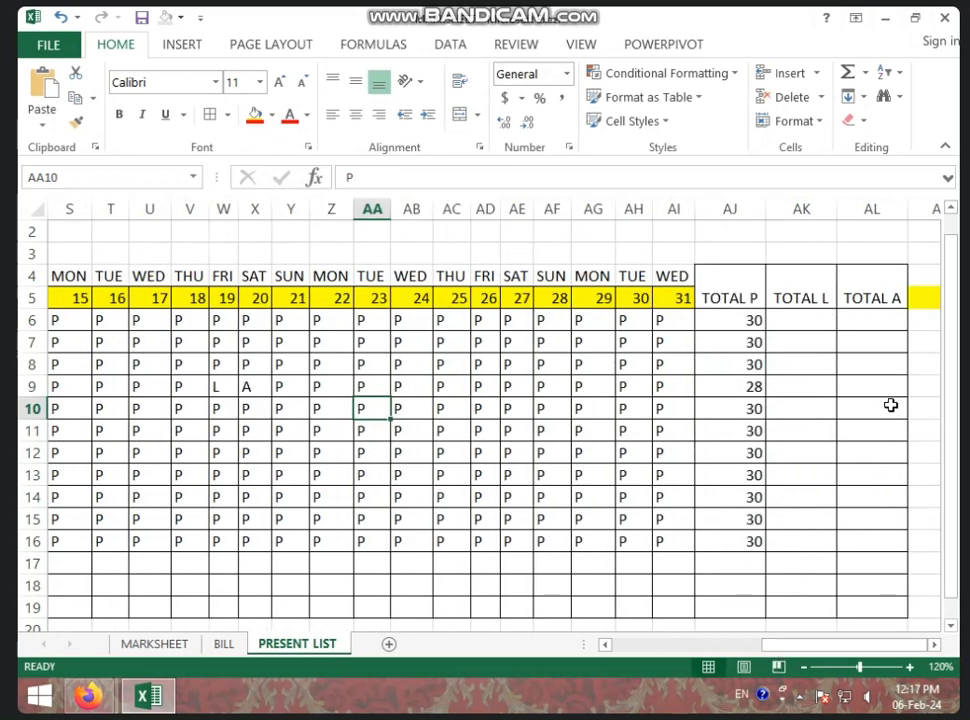
left_click(808, 403)
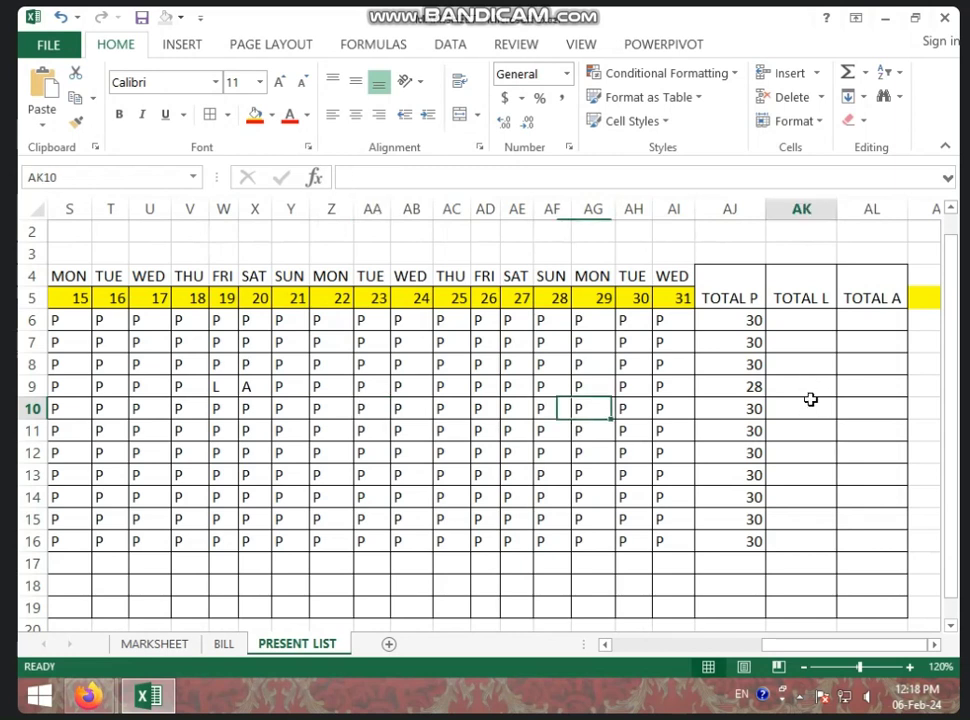
left_click(793, 313)
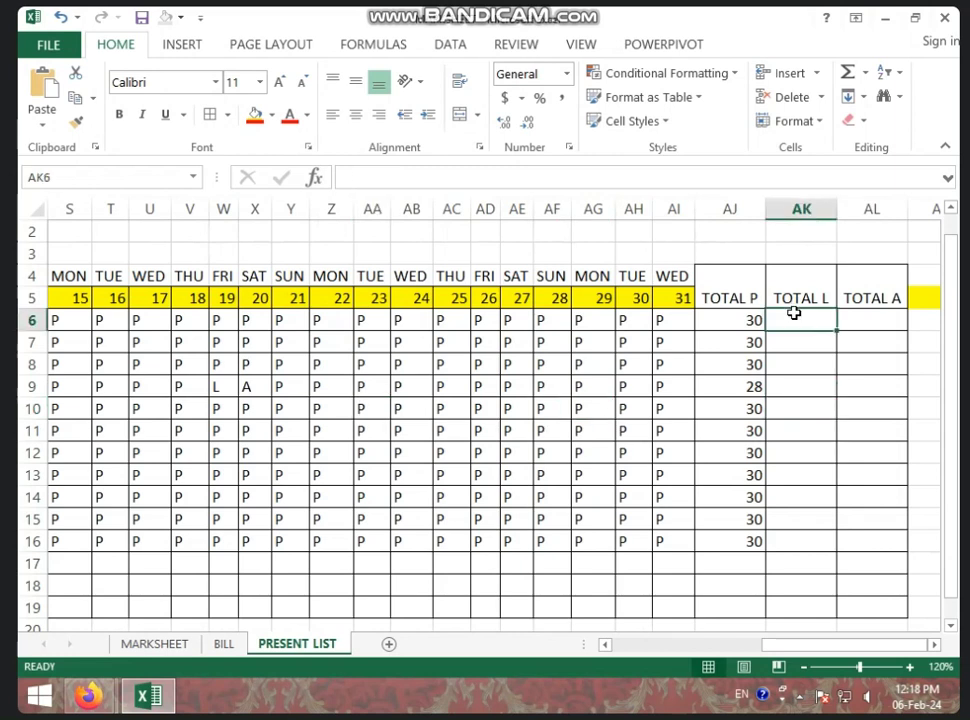
left_click(719, 322)
left_click(799, 324)
type("=")
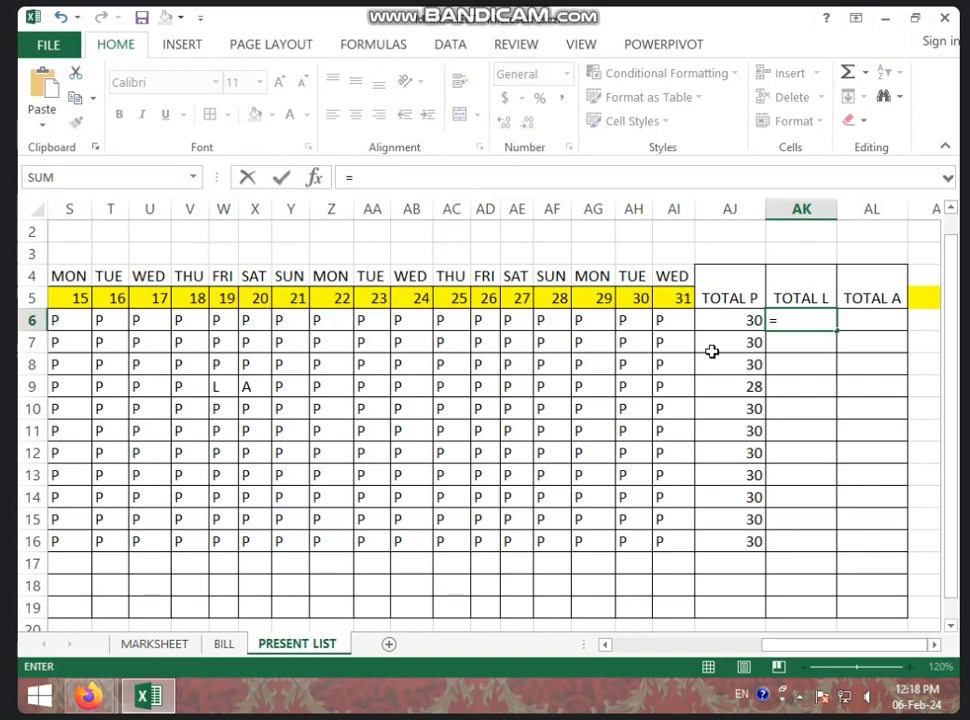
type("C")
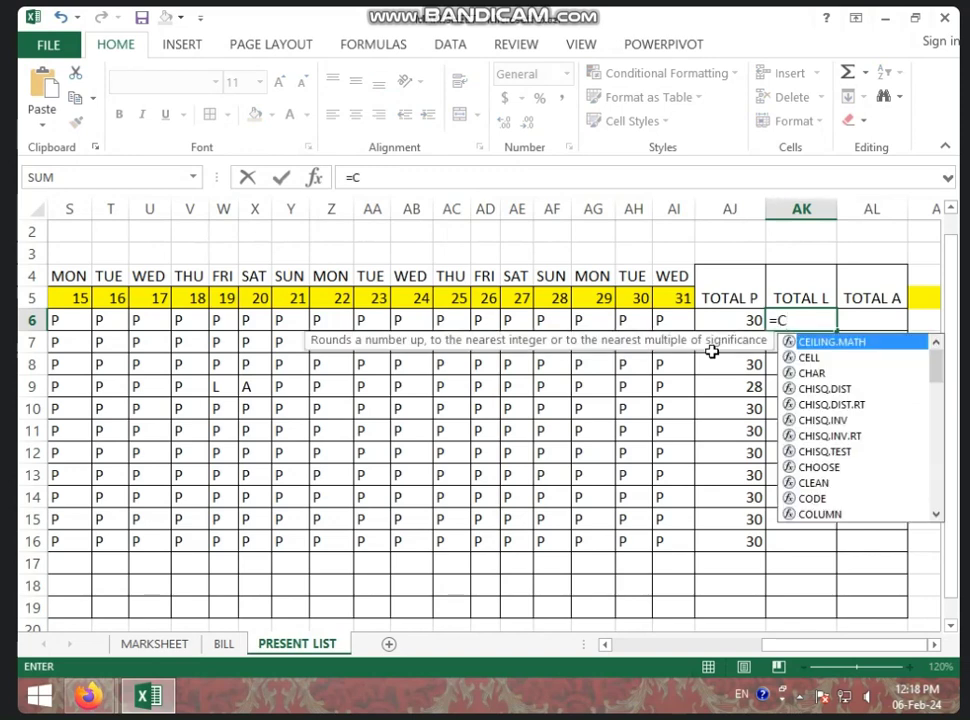
type("OUN")
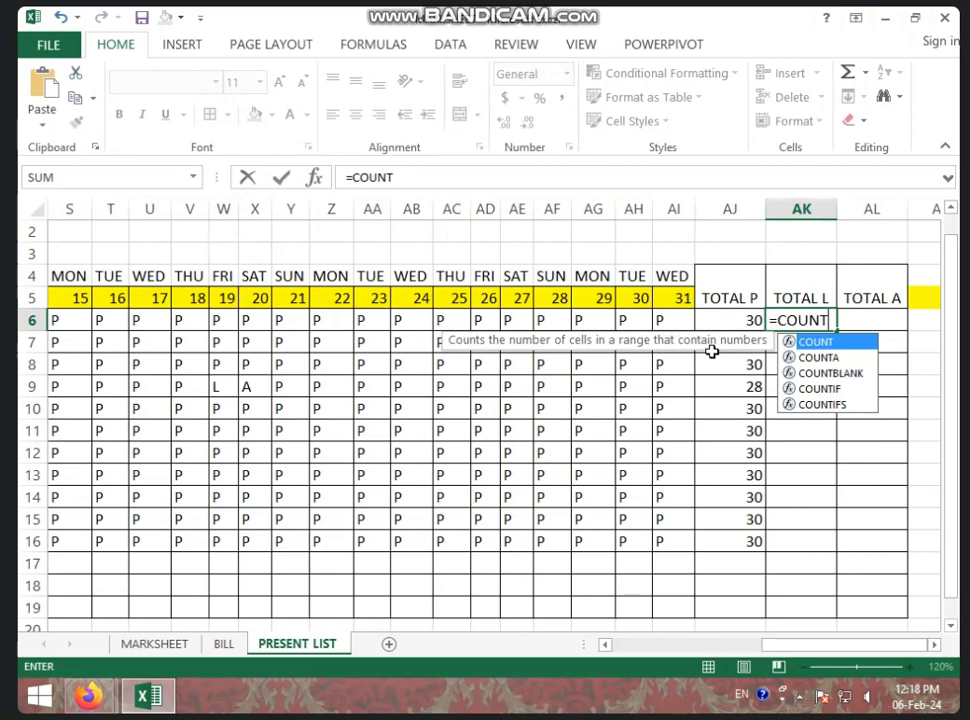
type("T")
double_click(830, 388)
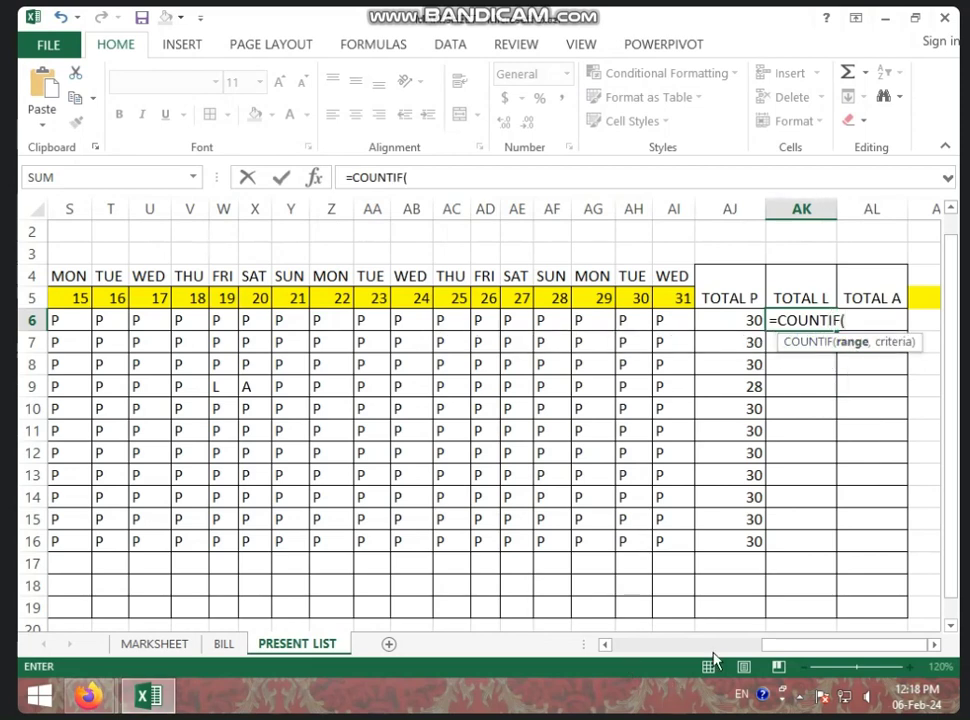
Complete the AK6 formula as =COUNTIF(E6:AI6,"L"), taking the range from day 1 to day 31.
left_click_drag(786, 647, 671, 645)
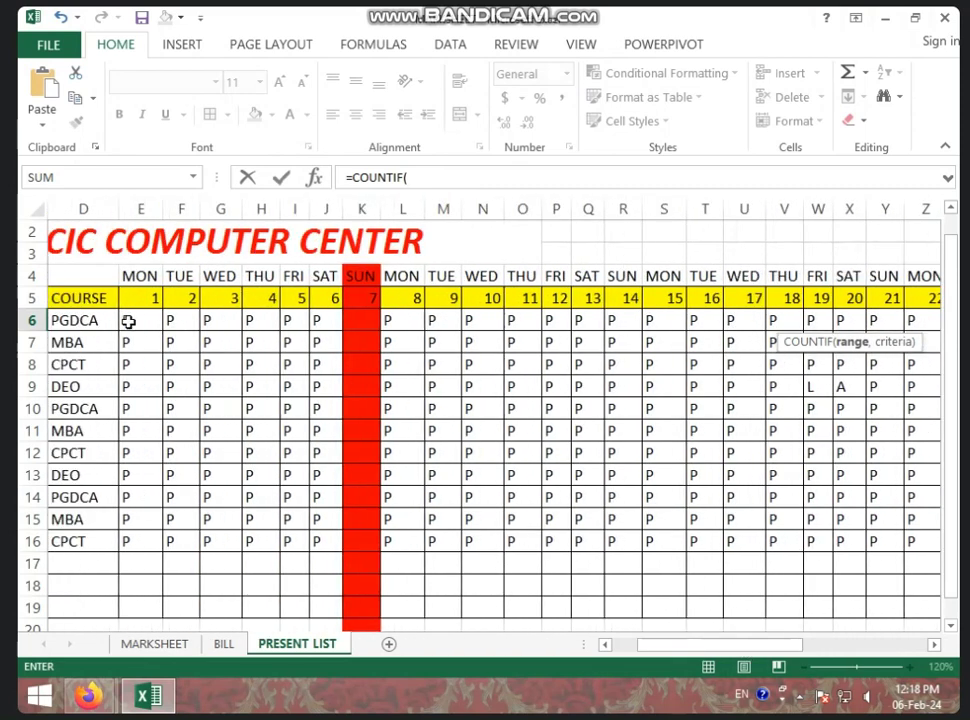
left_click_drag(128, 321, 891, 326)
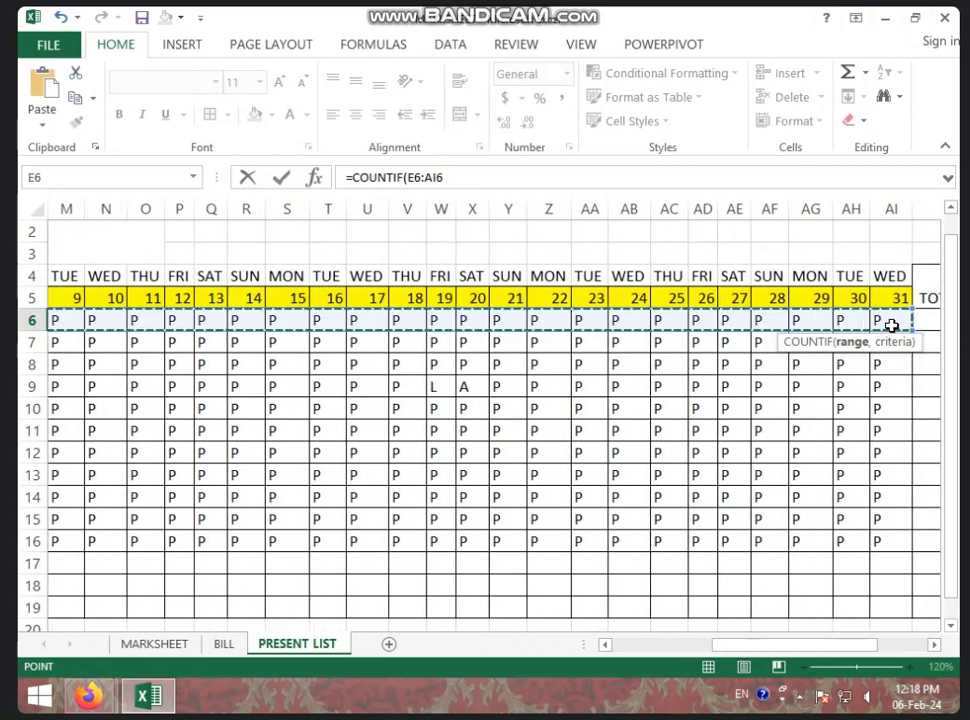
left_click(522, 172)
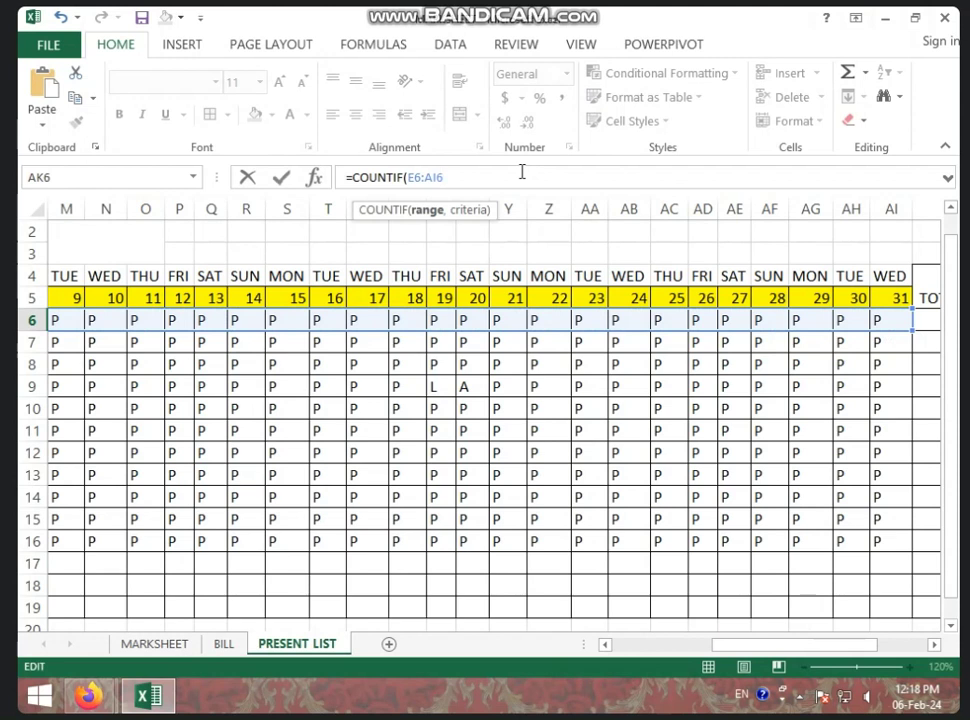
type(",\"L")
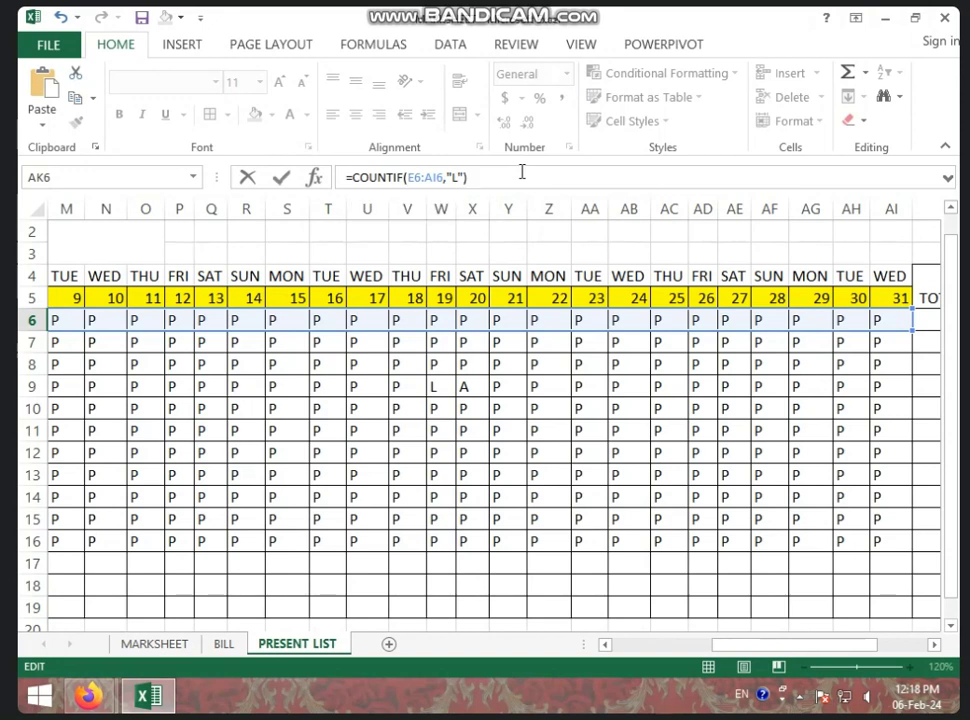
key("Return")
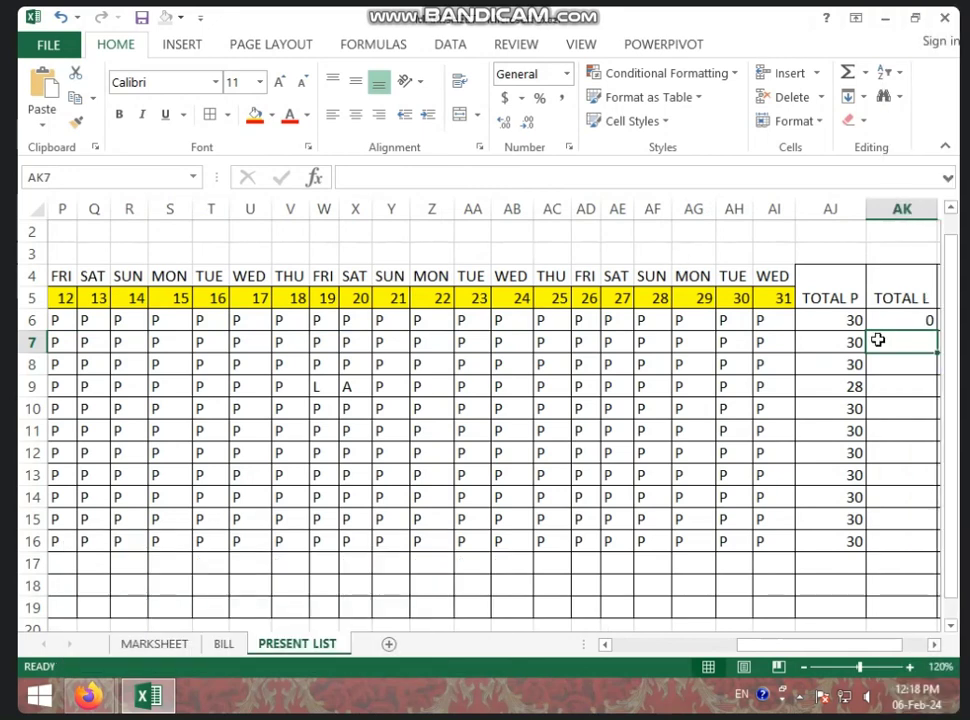
Fill the COUNTIF formula from AK6 down to AK19.
left_click(905, 322)
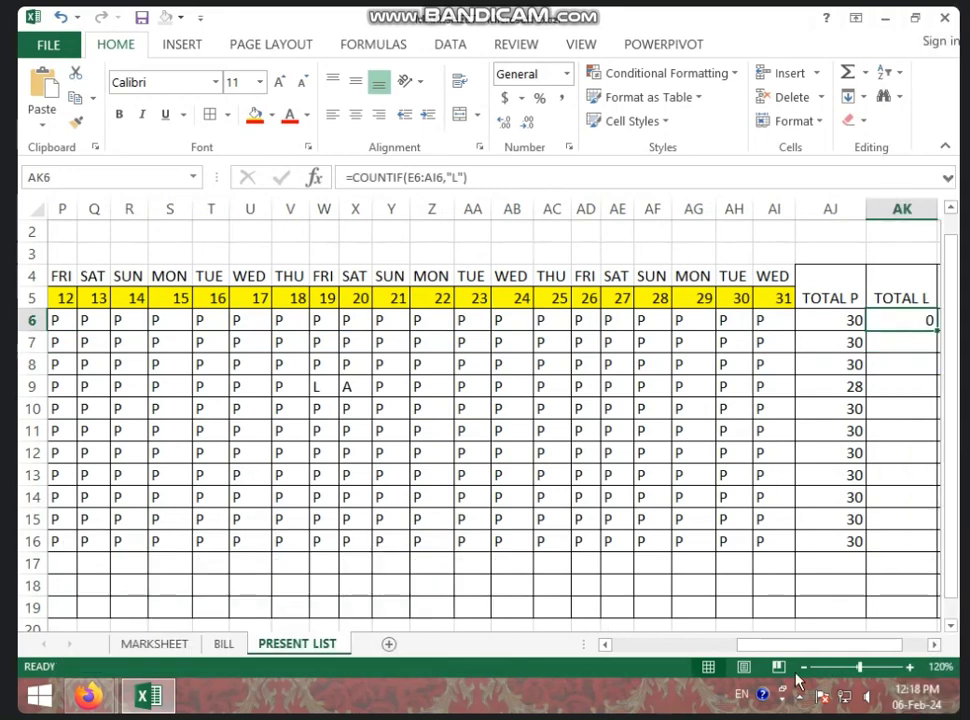
left_click_drag(769, 645, 836, 645)
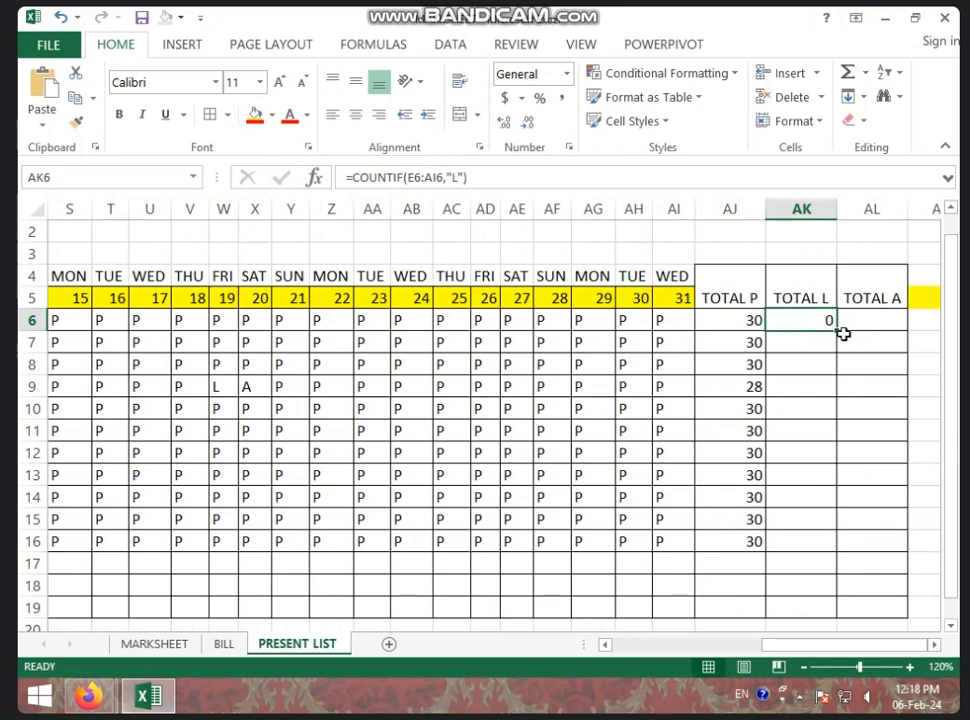
left_click_drag(836, 332, 836, 607)
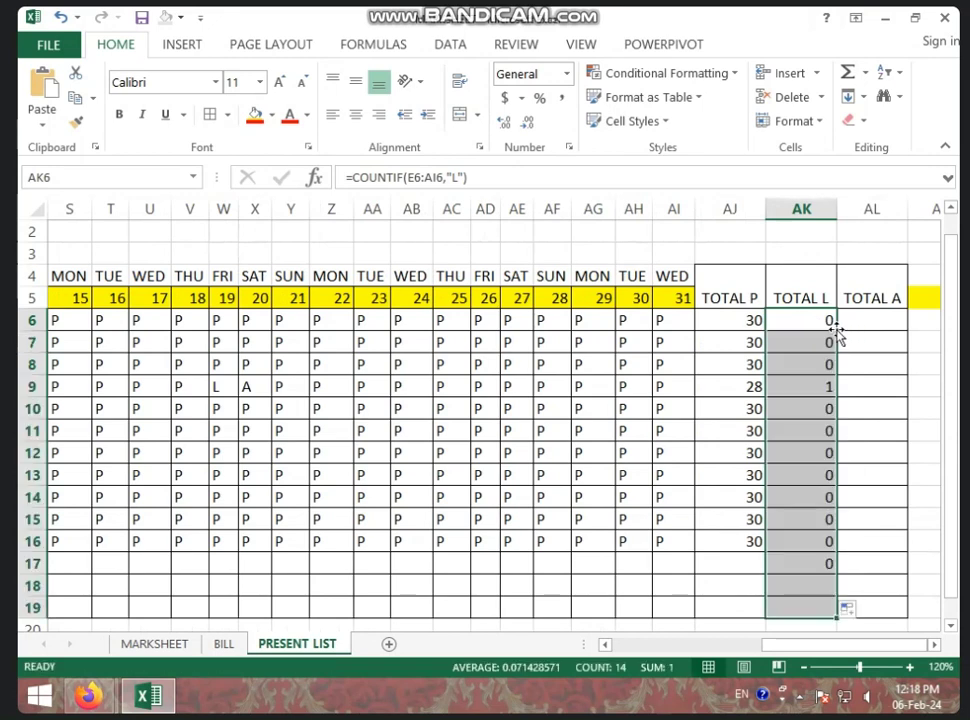
Clear the surplus TOTAL L formulas below row 16, from AK17 downward.
left_click(841, 545)
mouse_move(814, 562)
left_mouse_down()
mouse_move(815, 600)
mouse_move(812, 585)
left_mouse_up()
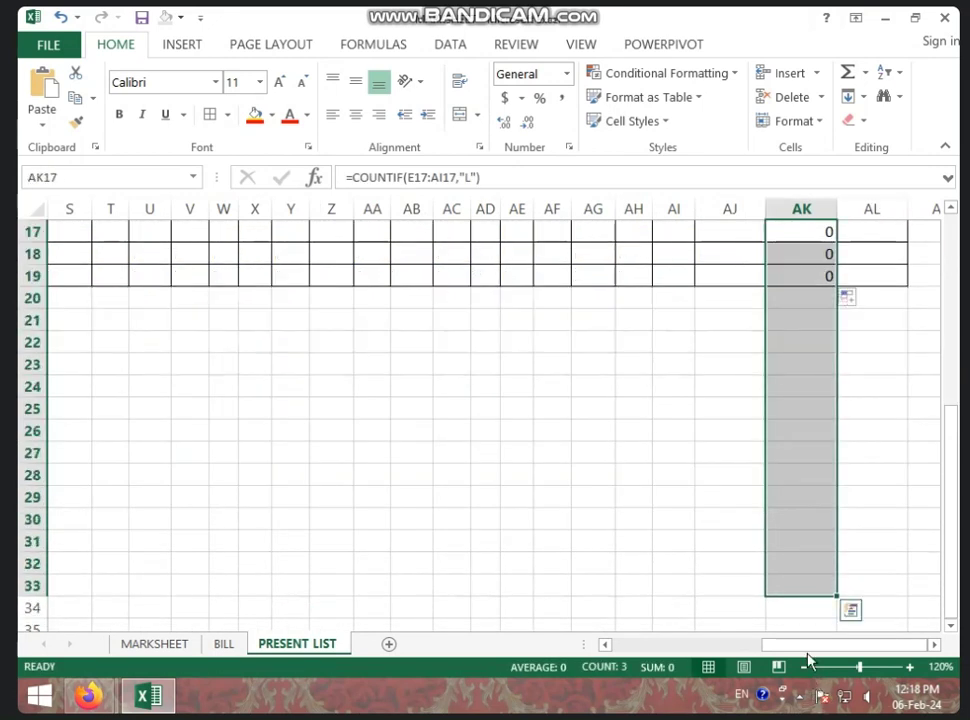
scroll(786, 580, "up", 5)
left_click(792, 541)
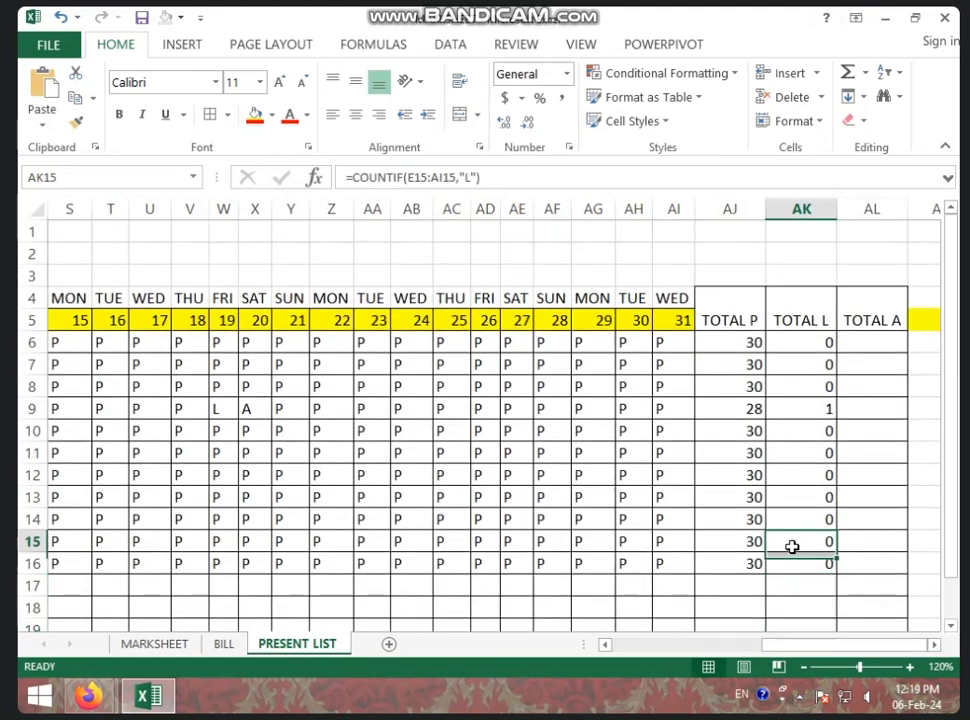
left_click(812, 413)
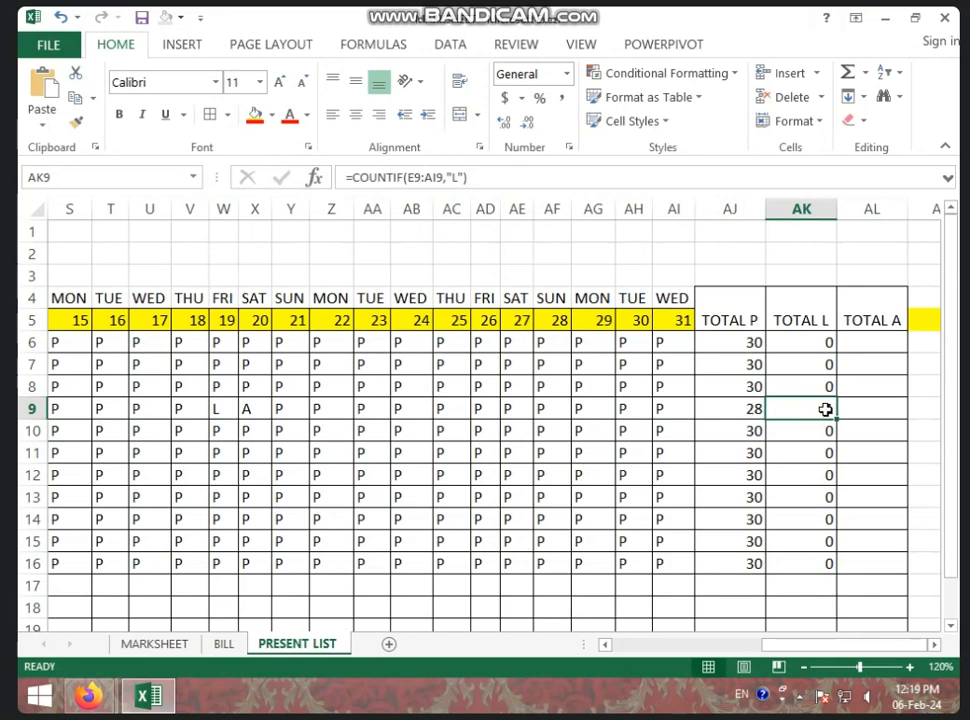
Change the attendance marks in W13, X13 and Y13, under days 19 to 21, to L.
left_click(230, 440)
left_click(222, 496)
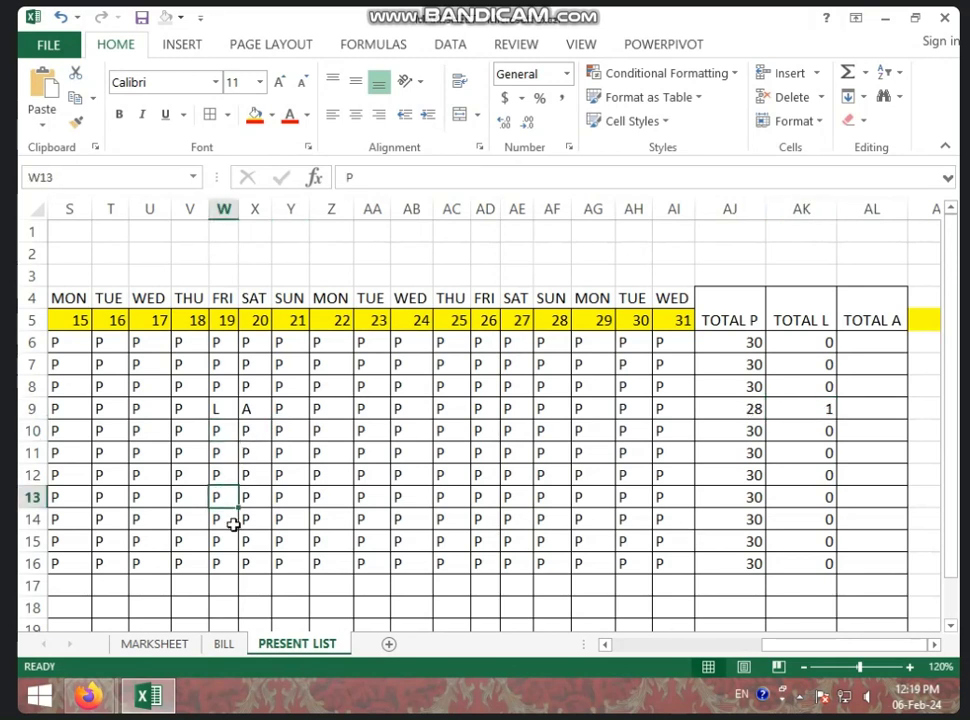
type("L")
left_click(224, 561)
left_click(336, 521)
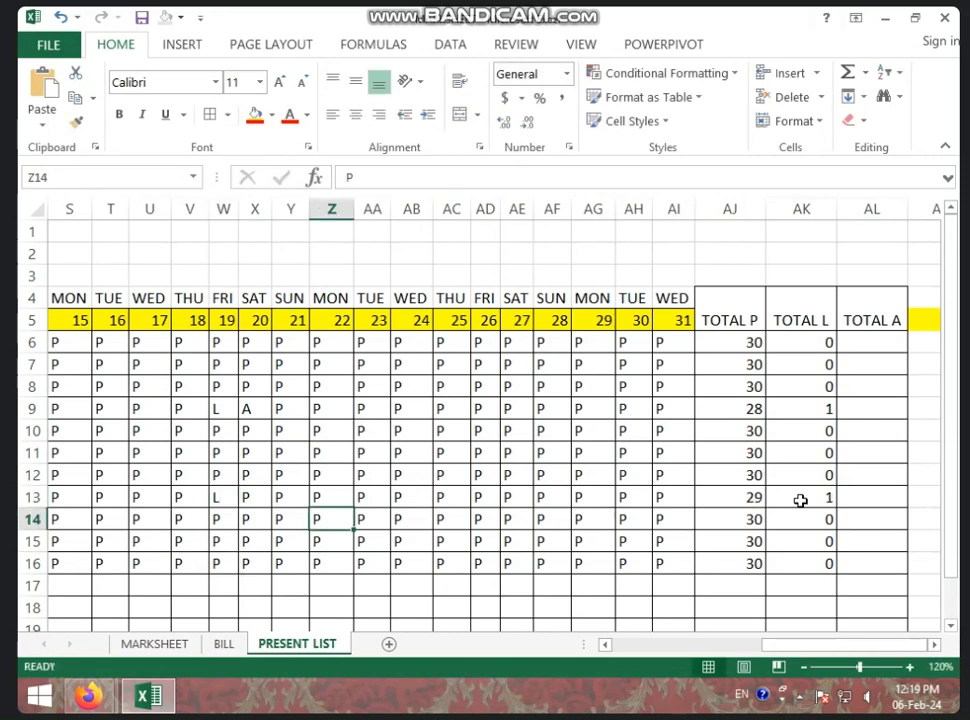
left_click(288, 497)
type("L")
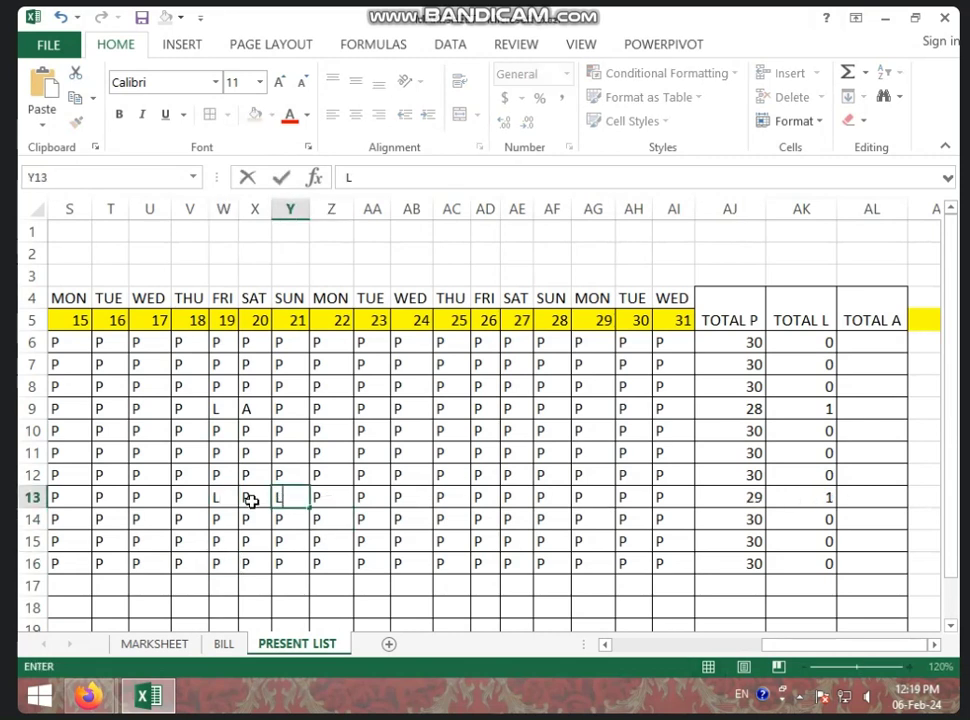
left_click(251, 497)
type("L")
left_click(684, 518)
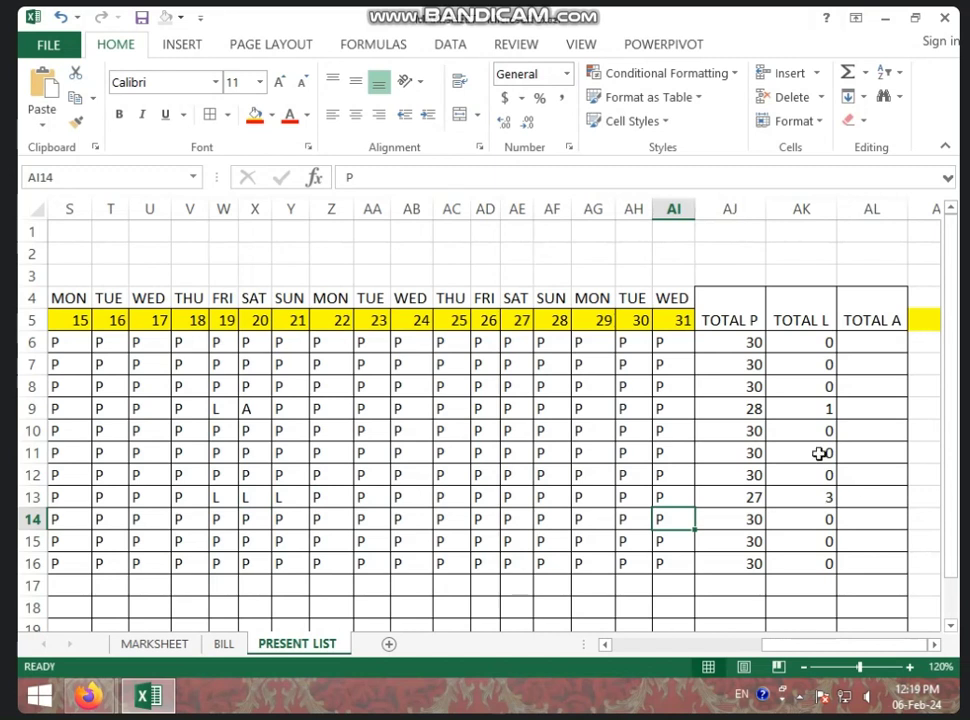
Start a COUNTIF formula in AL6, the first cell under TOTAL A.
left_click(868, 342)
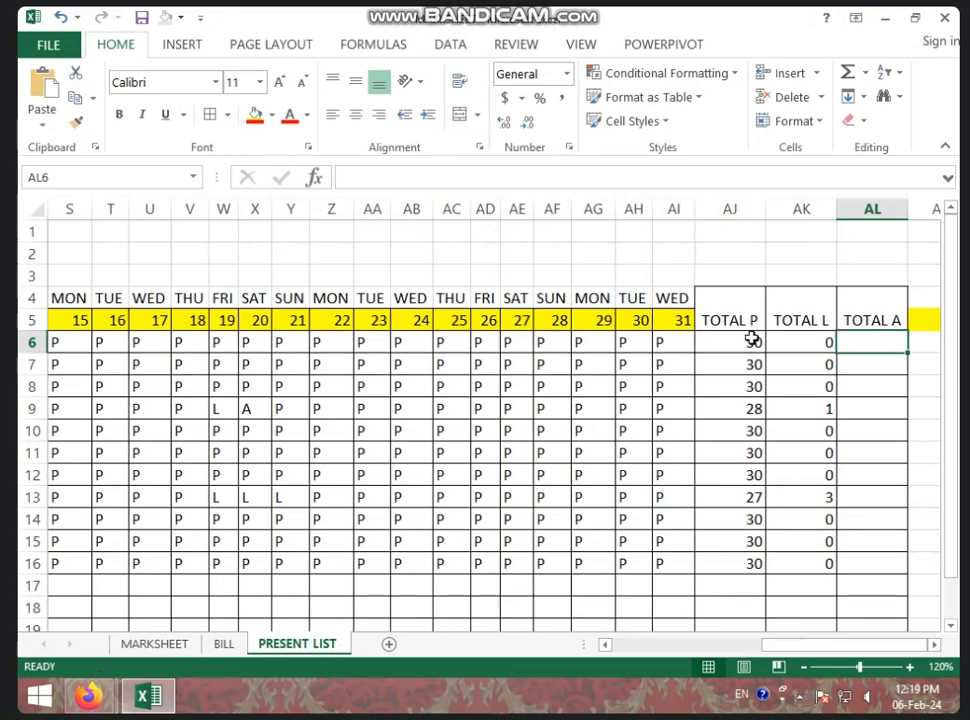
type("=CONT")
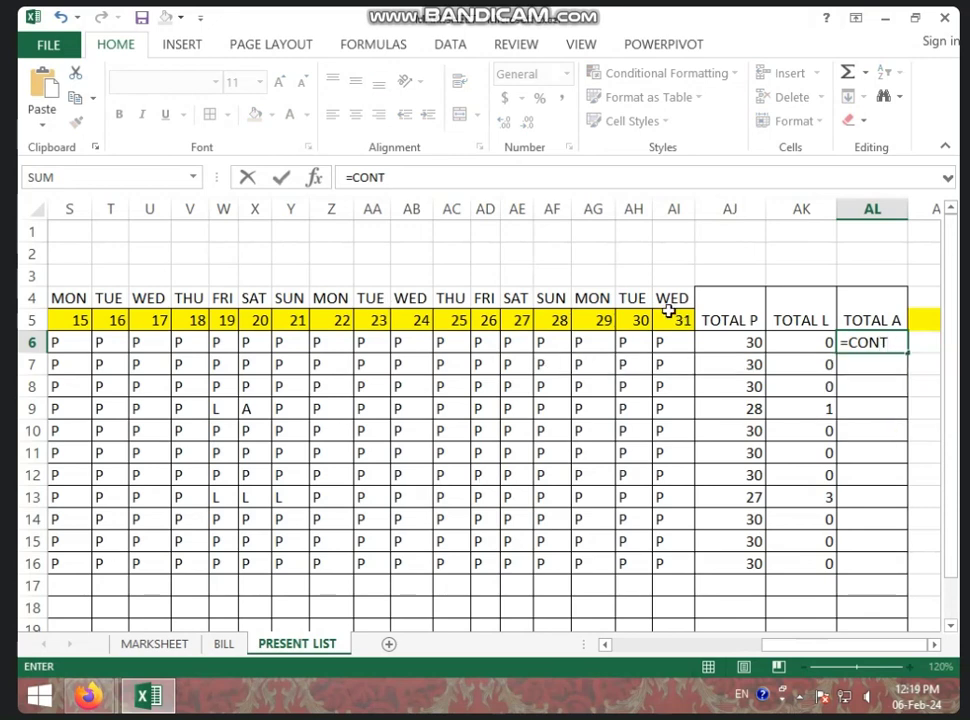
key("BackSpace")
key("BackSpace")
key("BackSpace")
key("BackSpace")
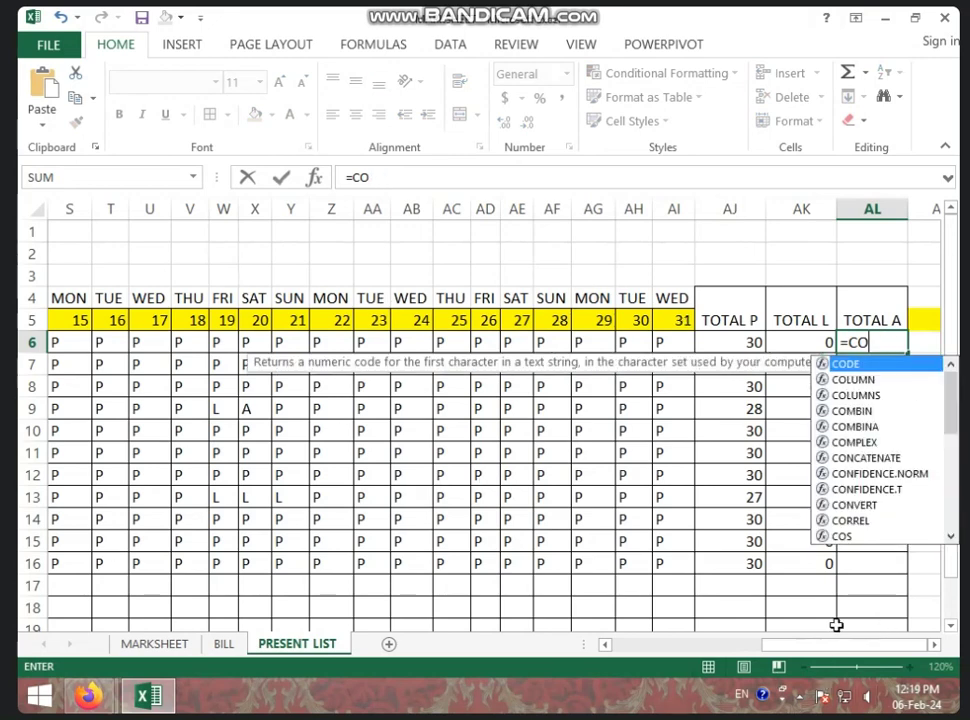
type("COUN")
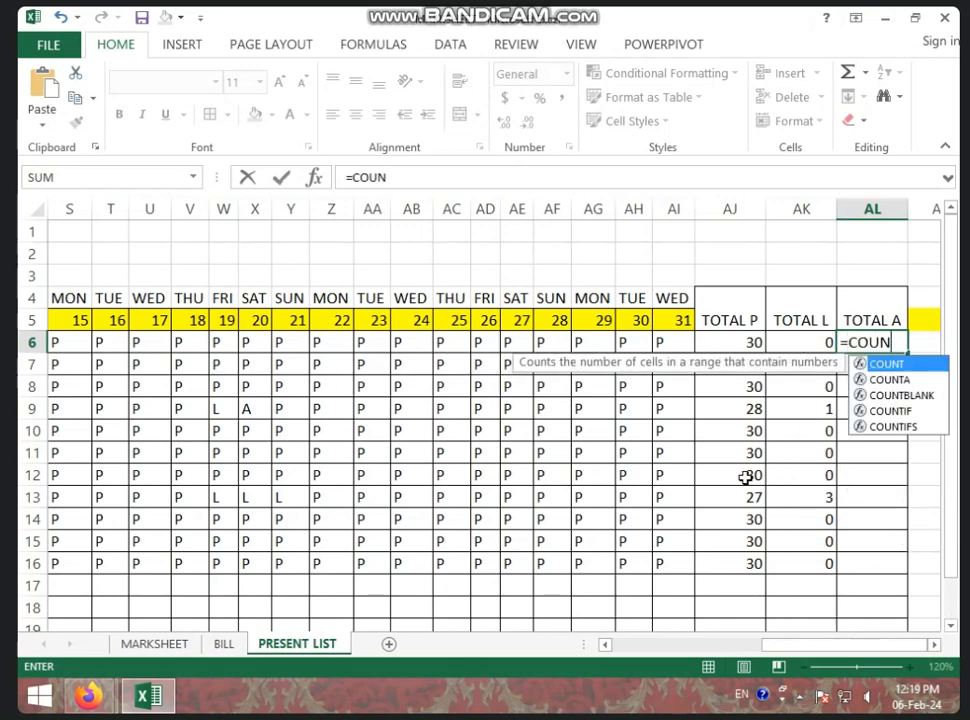
double_click(905, 411)
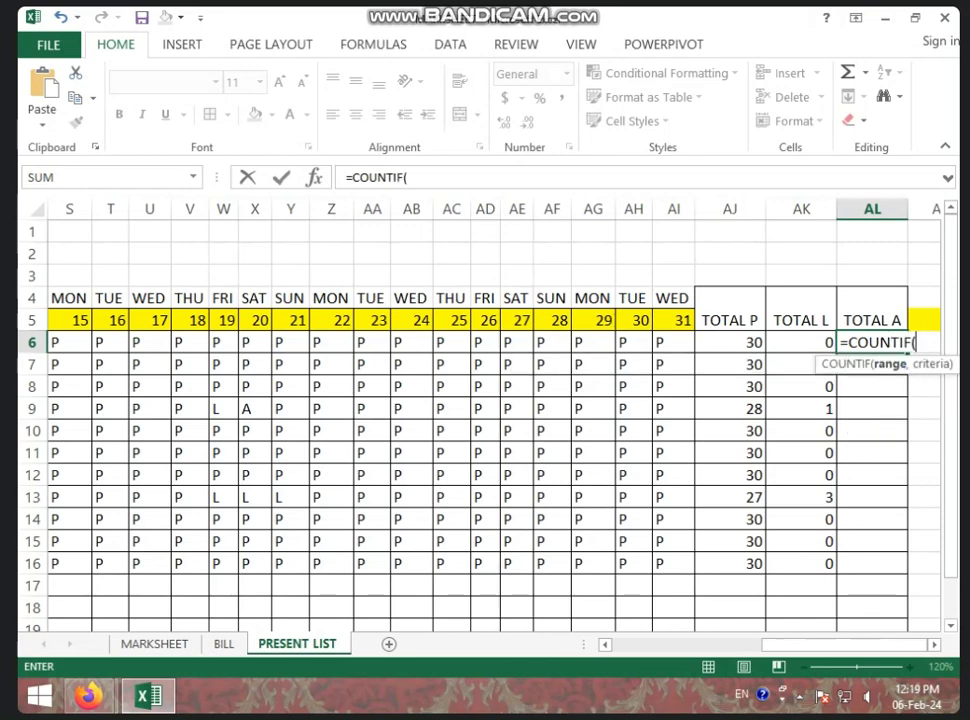
Complete the AL6 formula as =COUNTIF(E6:AI6,"A"), taking the range from day 1 to day 31.
left_click_drag(797, 646, 612, 646)
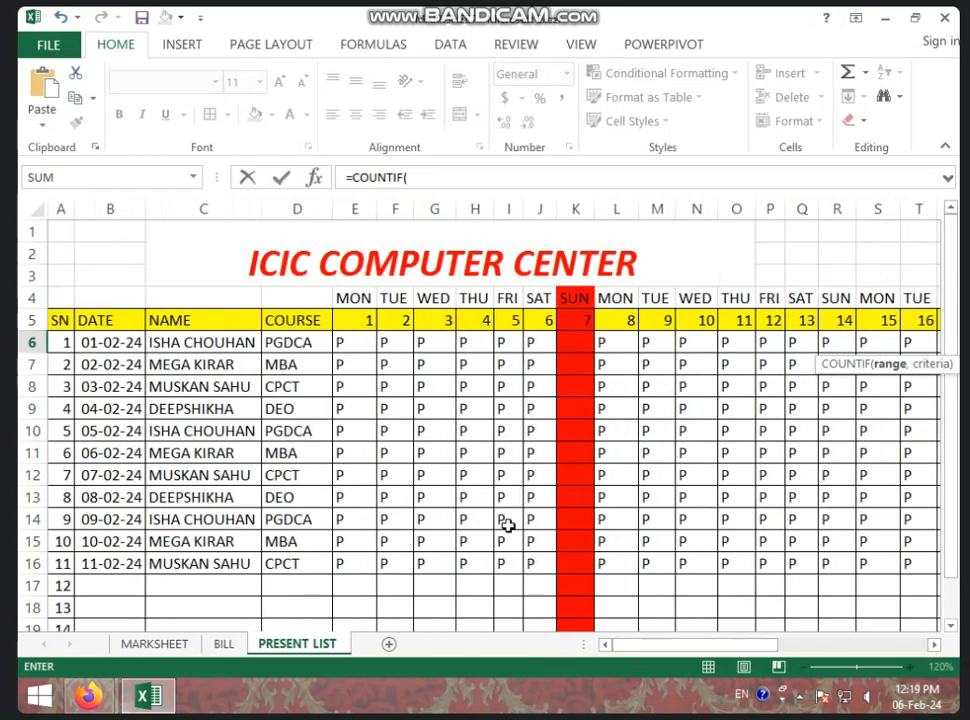
left_click_drag(364, 343, 905, 340)
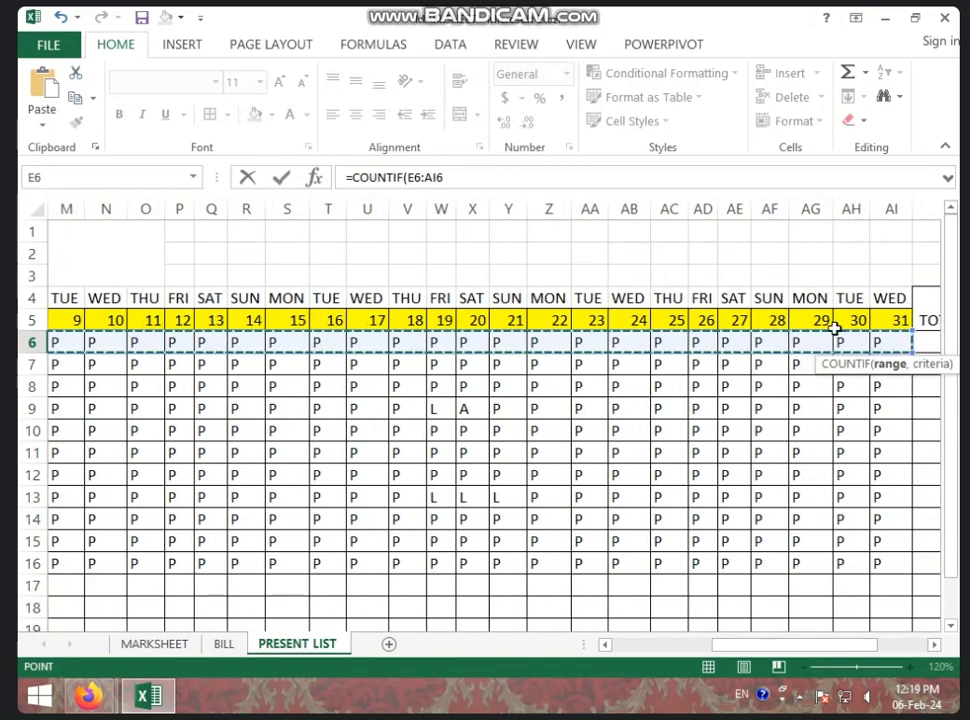
left_click(485, 176)
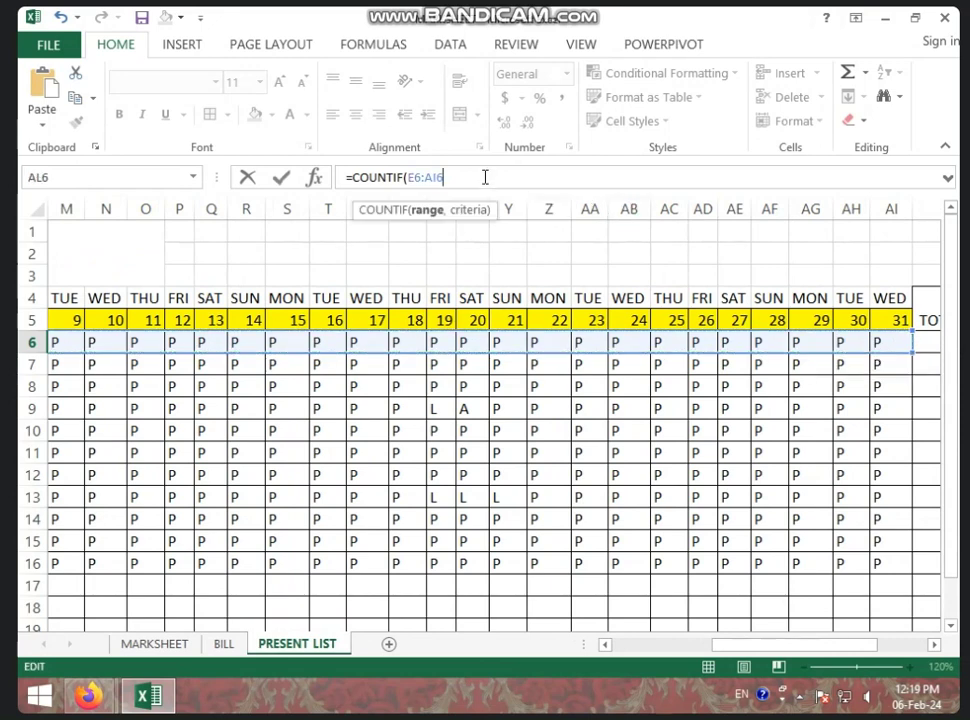
type(",\"A")
key("Return")
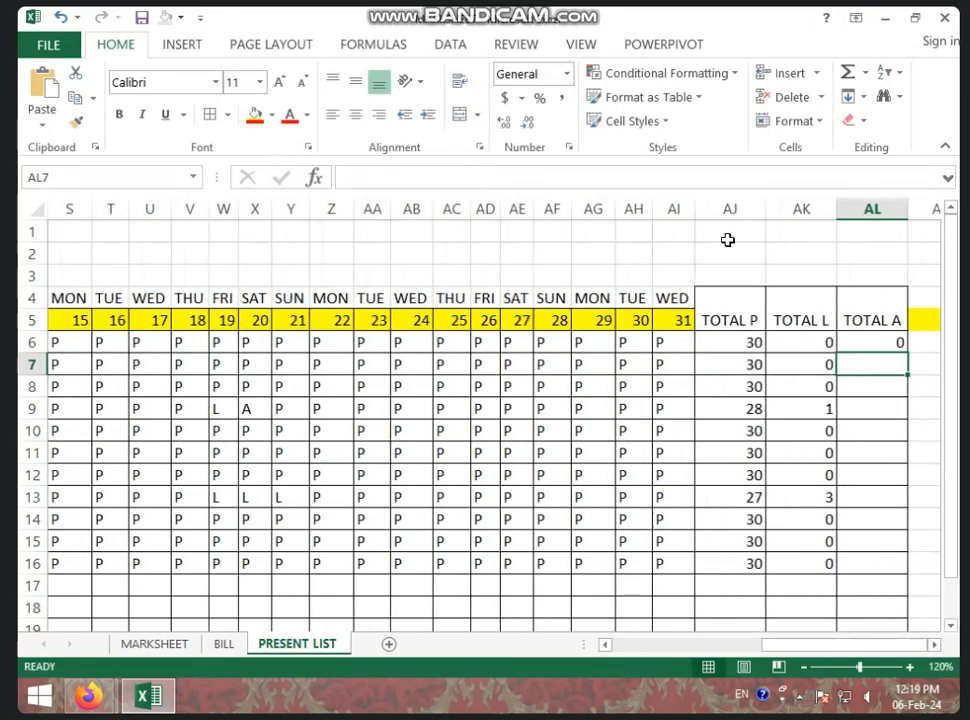
Fill the COUNTIF formula from AL6 down to AL19.
left_click(895, 345)
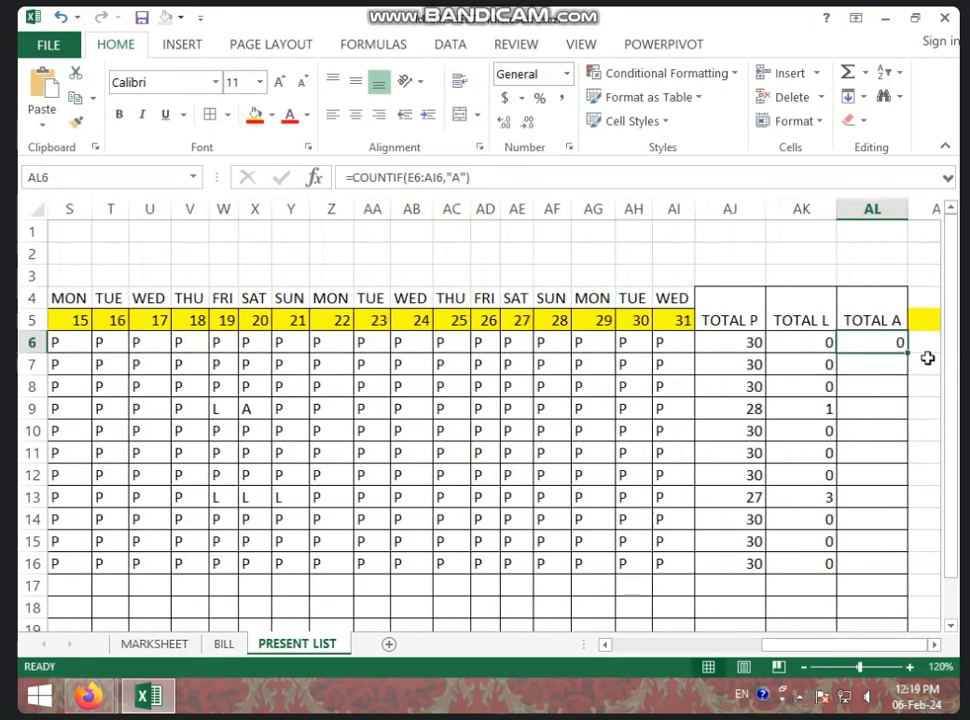
left_click(908, 351)
left_click(899, 346)
left_click_drag(908, 352, 900, 628)
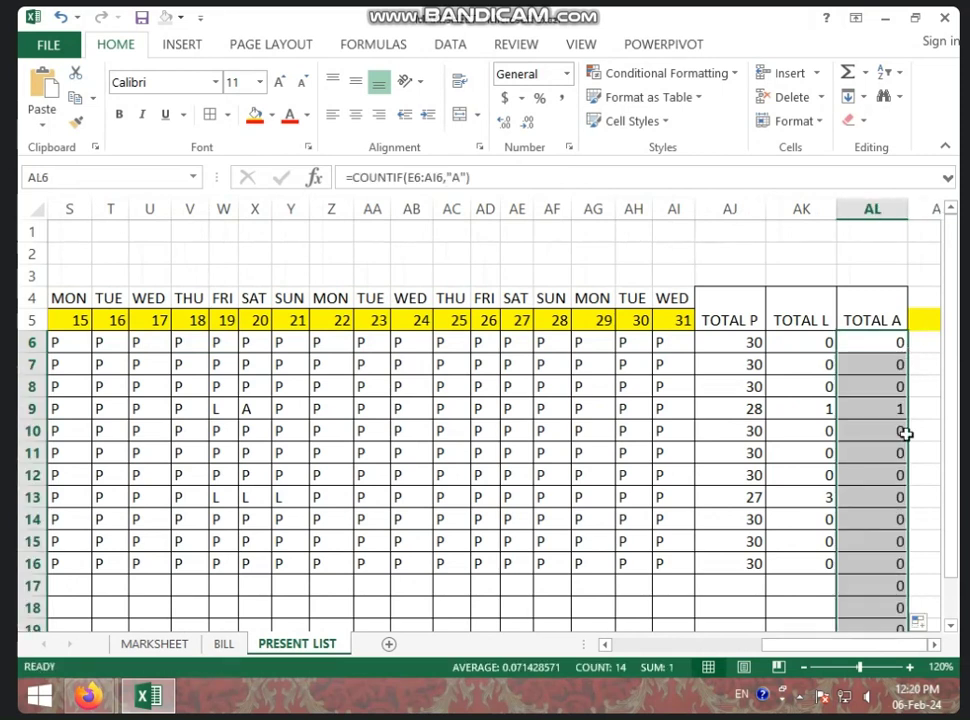
Center the contents of all cells on the PRESENT LIST sheet horizontally.
left_click(885, 479)
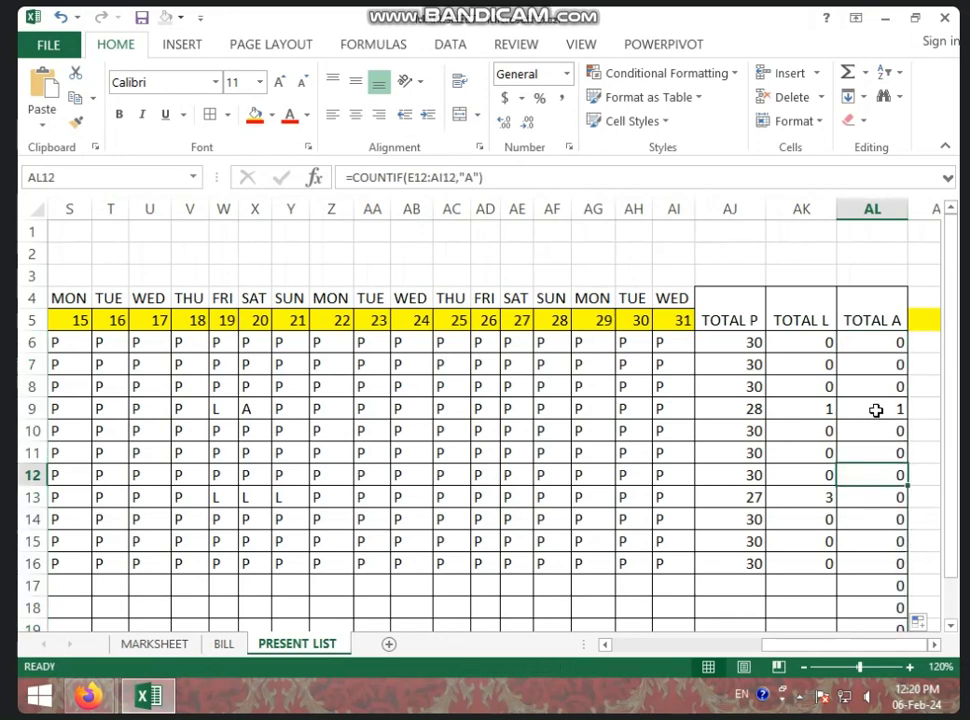
left_click(875, 409)
left_click(246, 409)
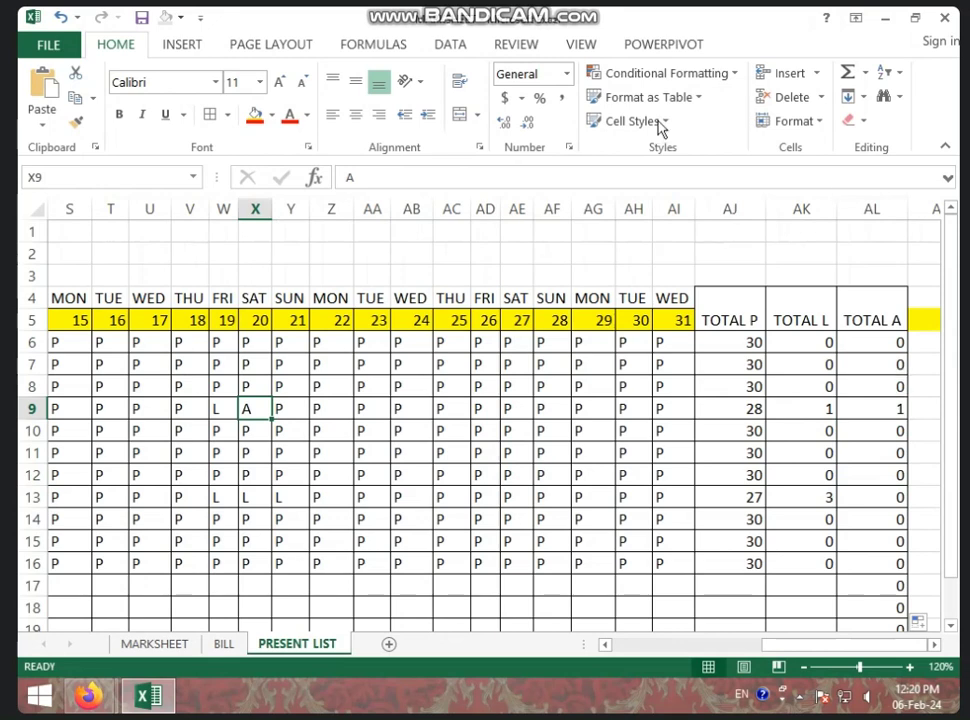
left_click(31, 206)
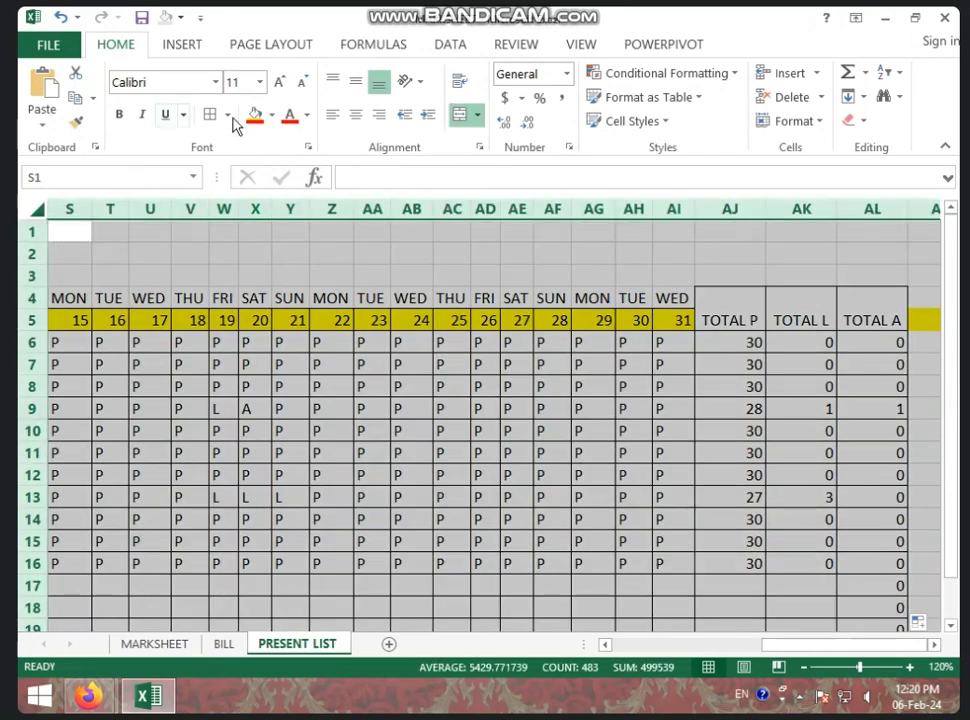
left_click(357, 118)
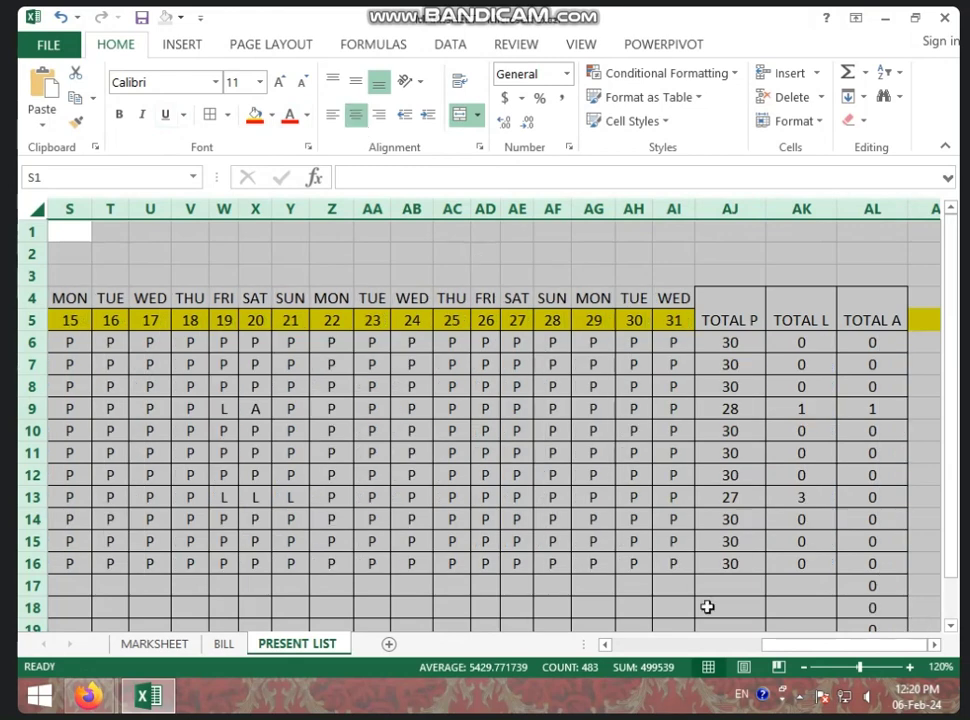
left_click(633, 563)
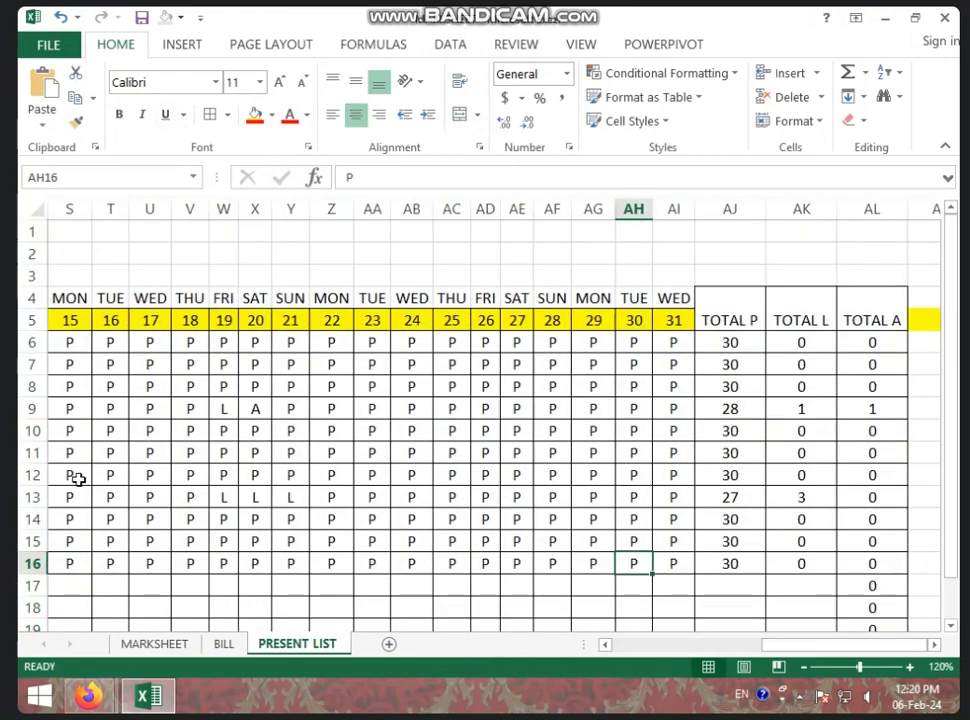
Enter P in E6 and A in E7 as the attendance marks for day 1.
left_click_drag(827, 654, 643, 652)
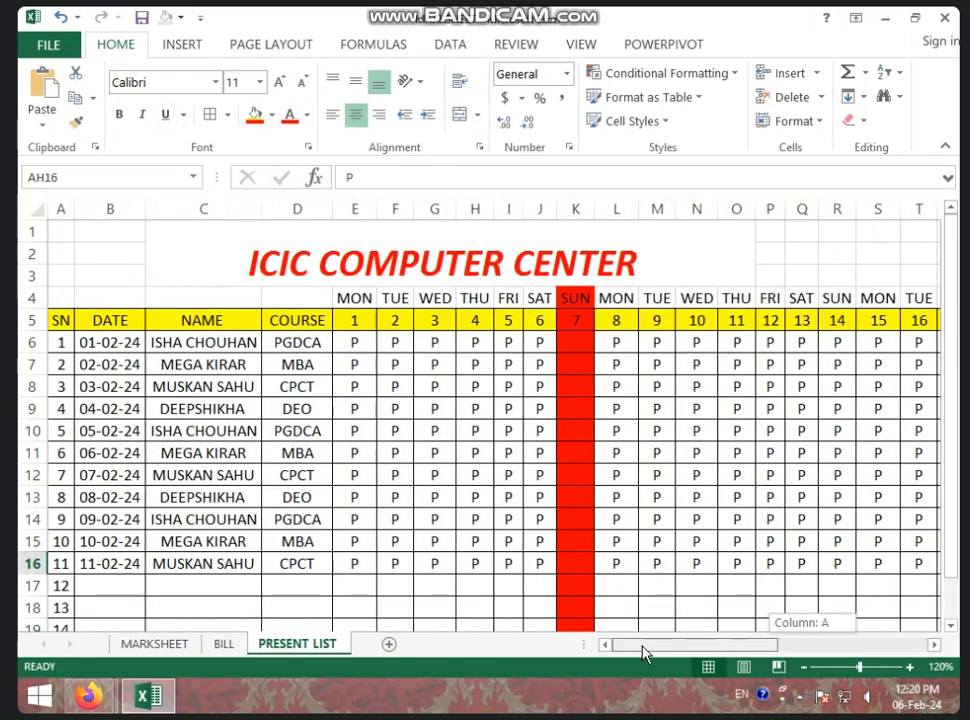
left_click(358, 338)
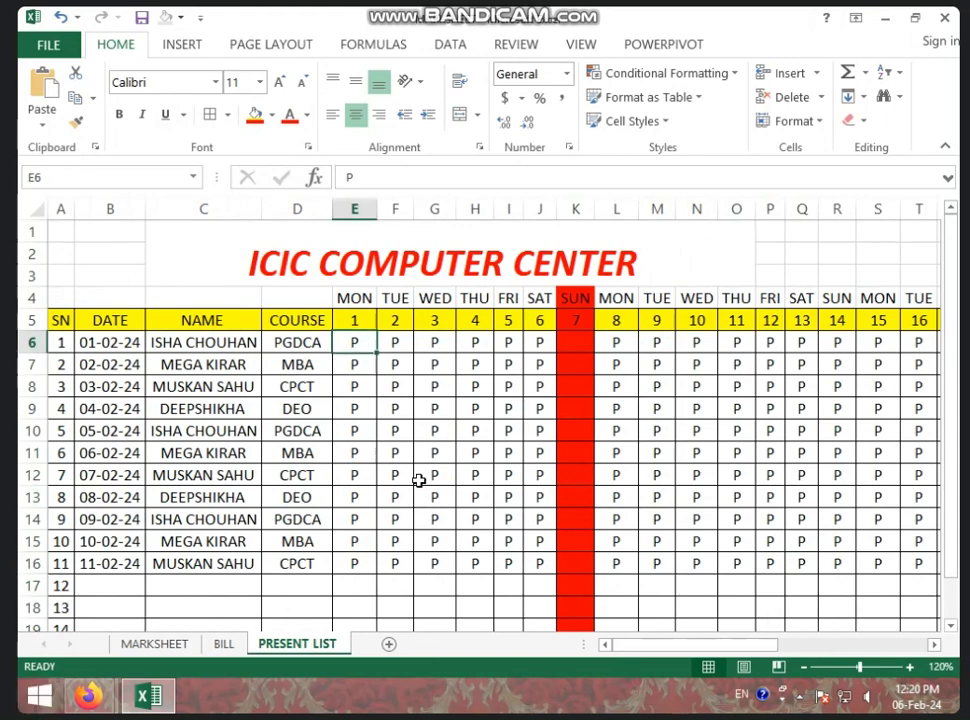
type("P")
key("Return")
key("Return")
key("Return")
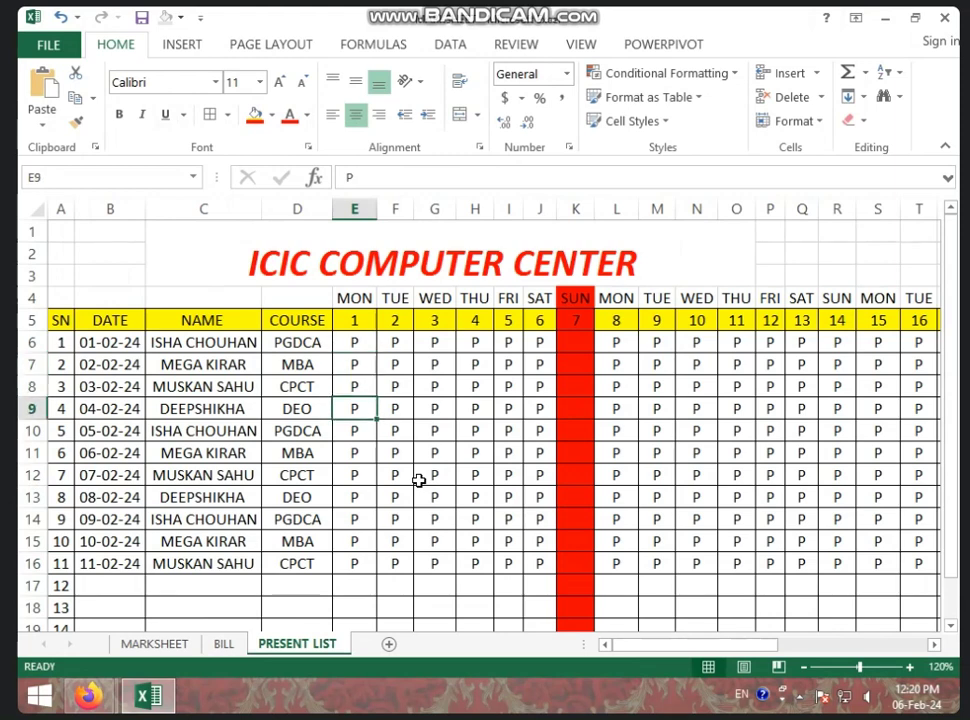
key("Up")
key("Up")
type("A")
key("Return")
key("Return")
key("Return")
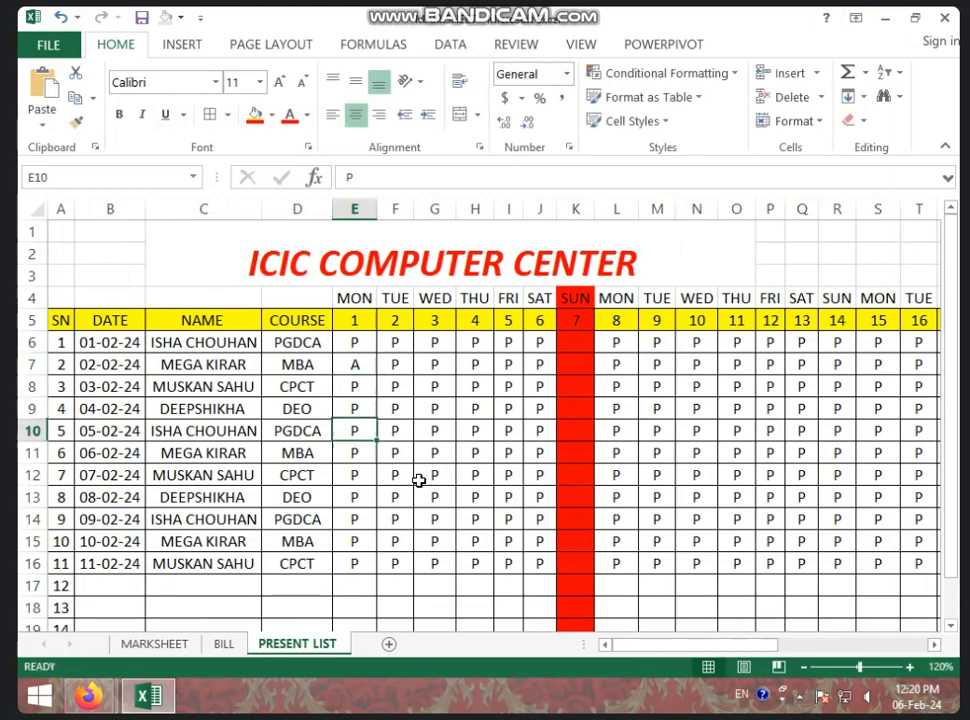
Change the day 1 attendance marks in E11, E14 and E15 to L.
key("Return")
key("Return")
key("Up")
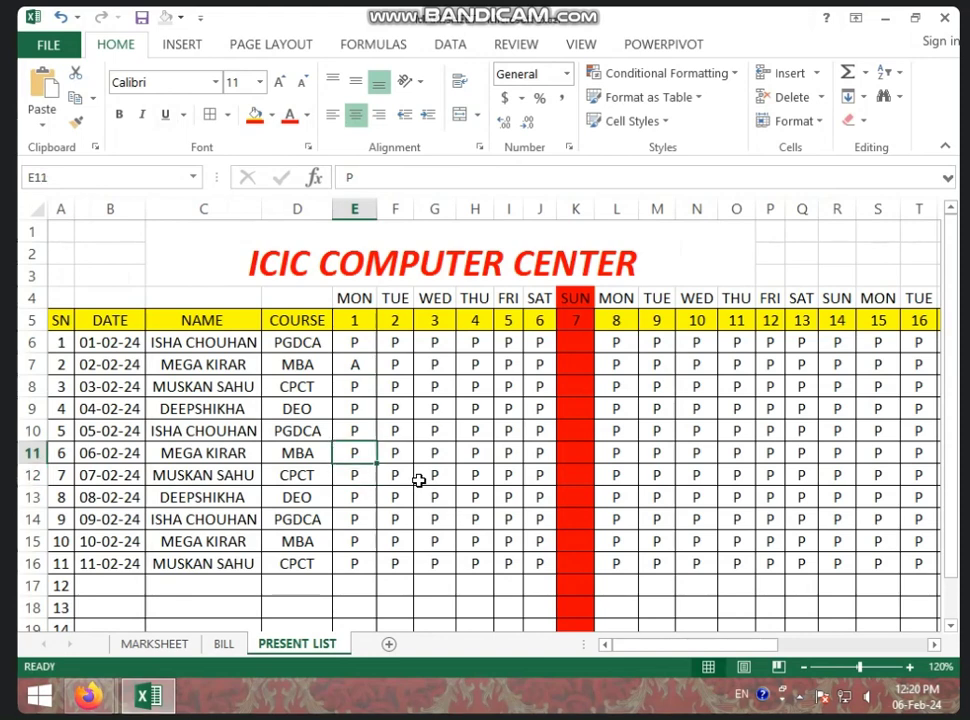
type("L")
key("Return")
key("Return")
key("Return")
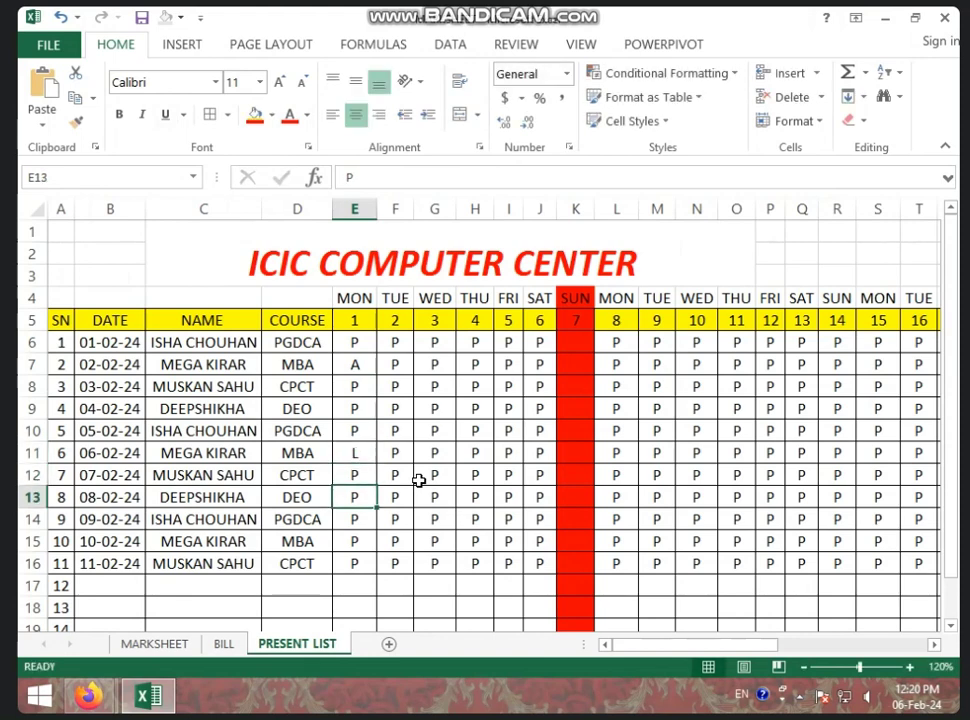
type("L")
key("Return")
type("L")
key("Return")
key("Return")
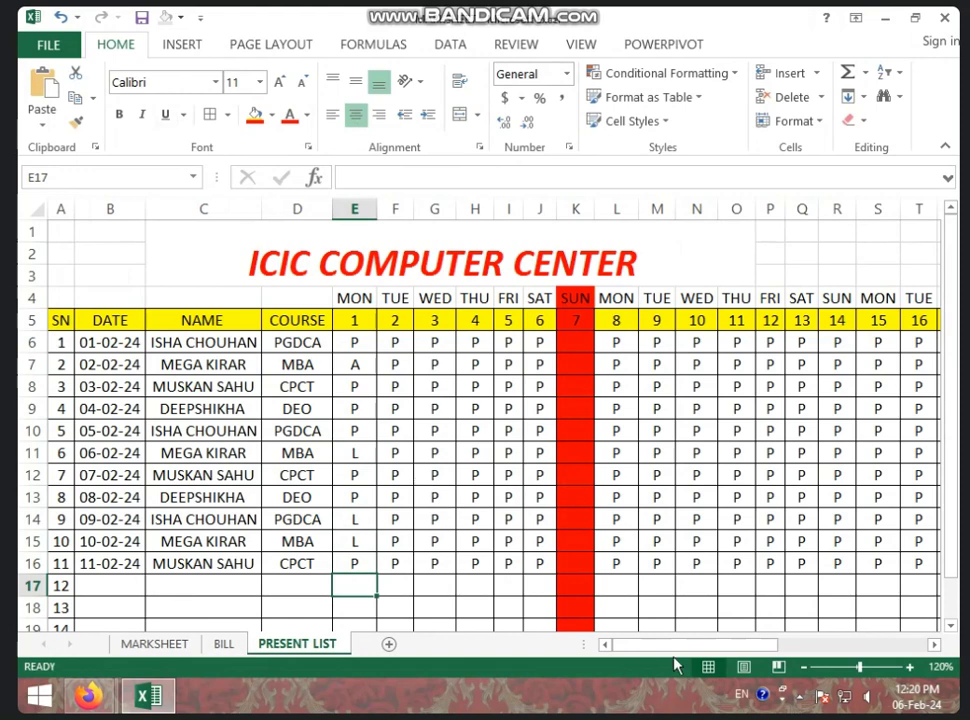
Fill the whole columns AJ to AL, holding TOTAL P, TOTAL L and TOTAL A, with light blue from the extended color palette.
left_click_drag(674, 646, 840, 645)
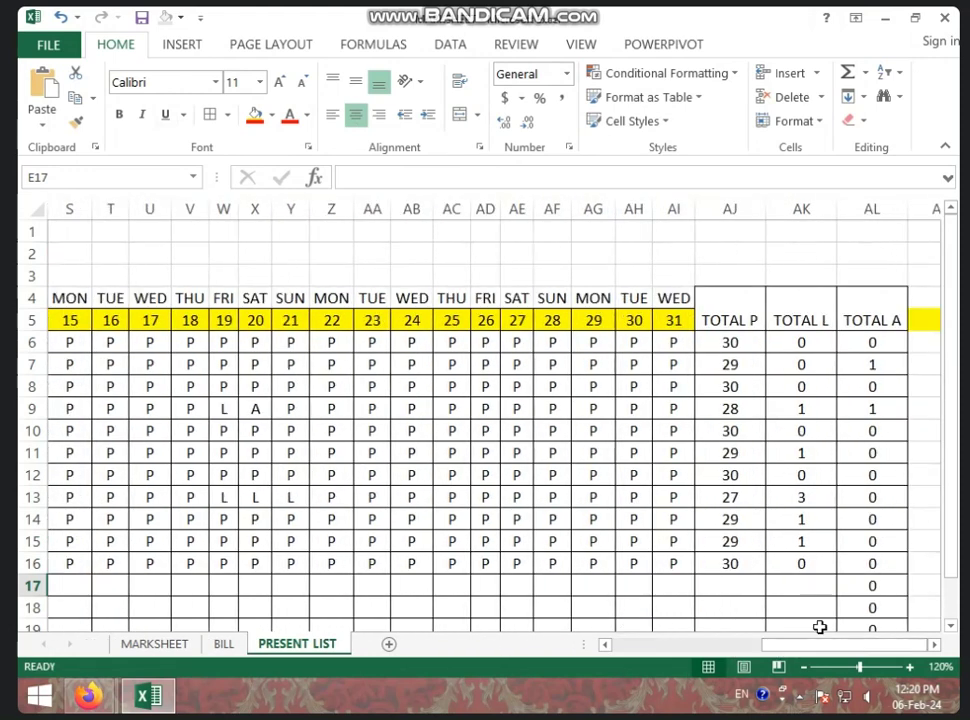
left_click(563, 470)
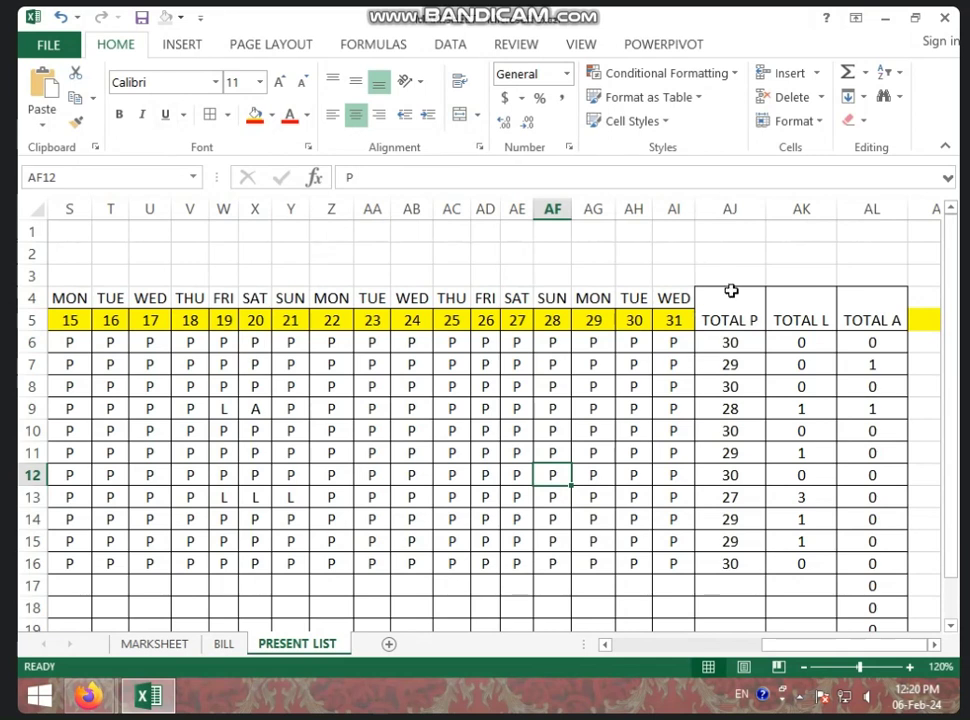
left_click_drag(731, 290, 740, 541)
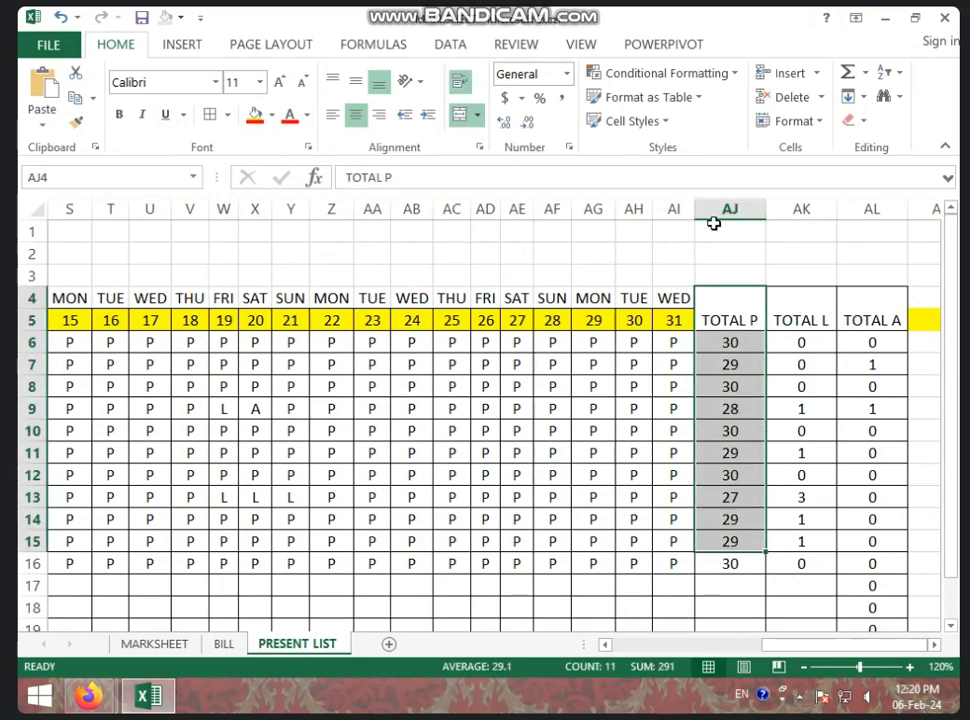
left_click_drag(730, 209, 885, 209)
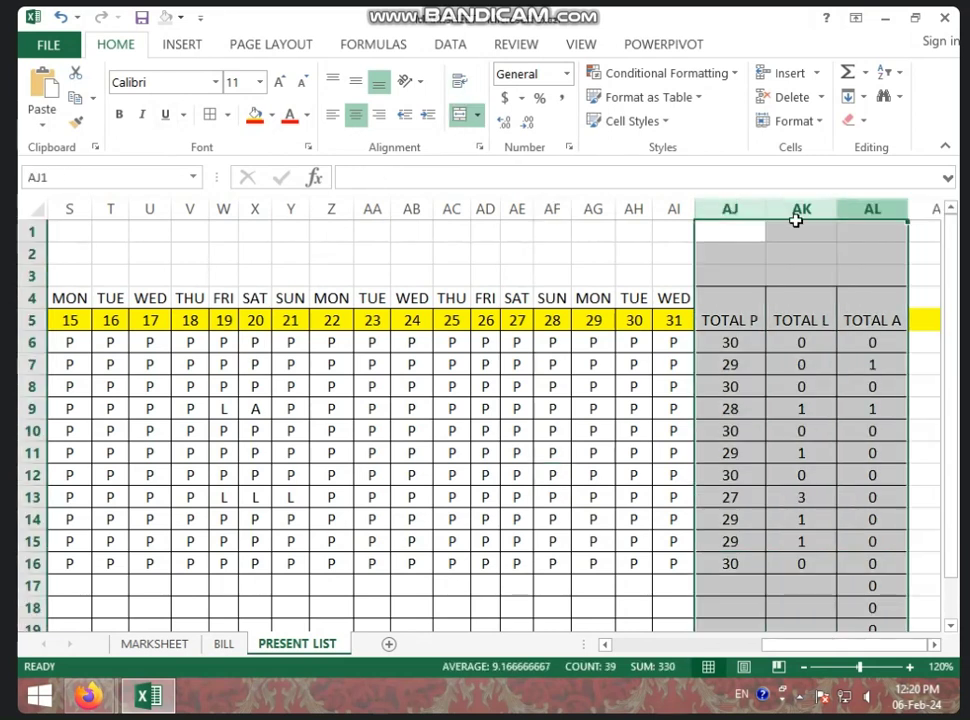
left_click(271, 114)
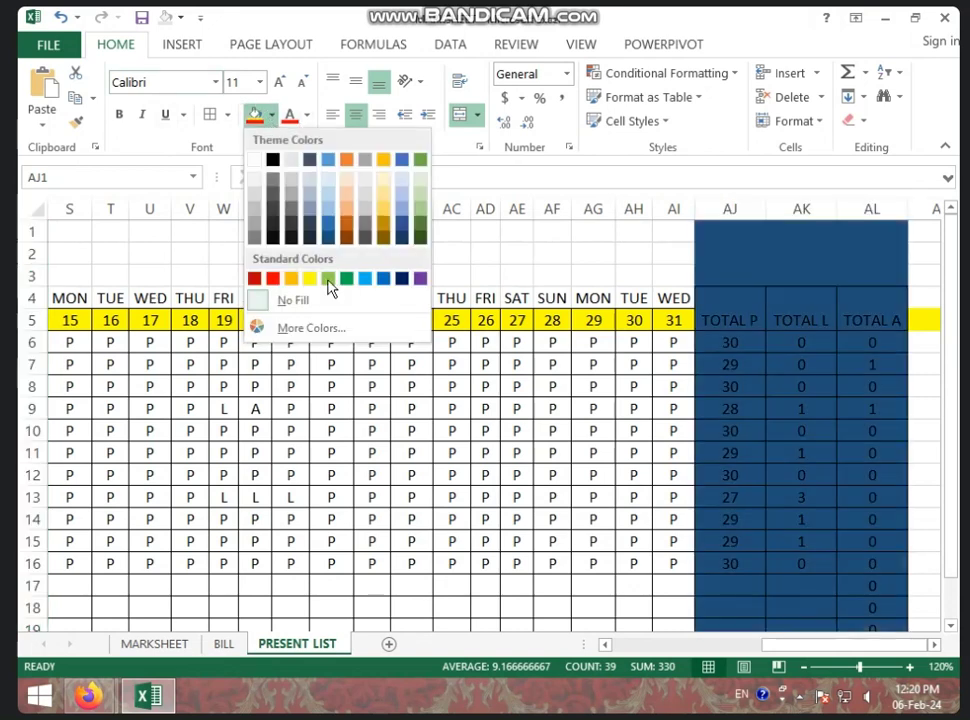
left_click(291, 330)
left_click(229, 181)
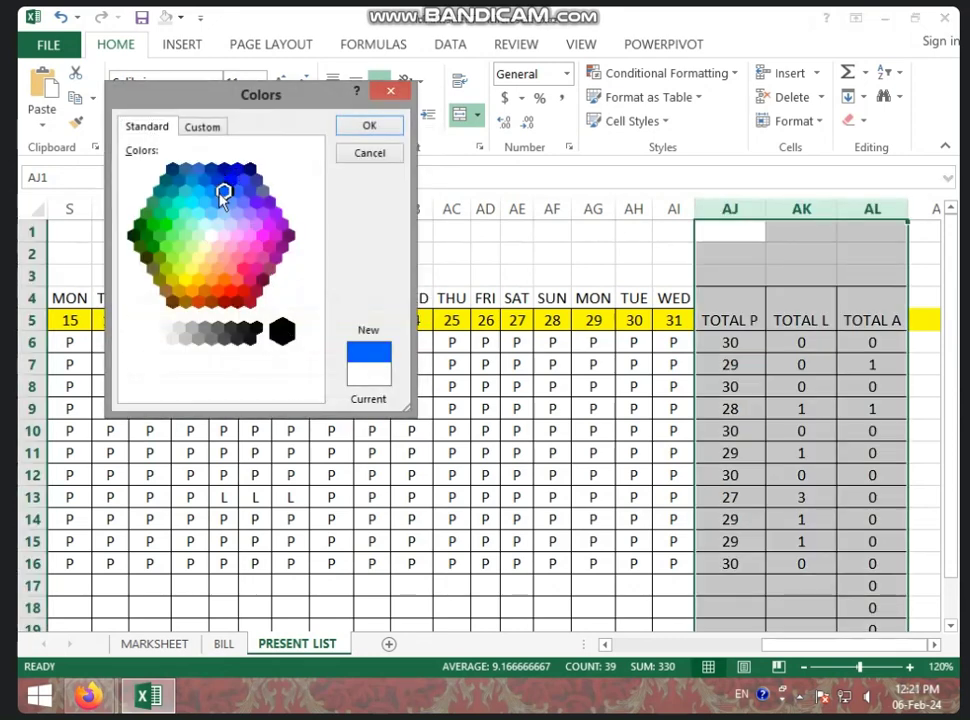
left_click(204, 204)
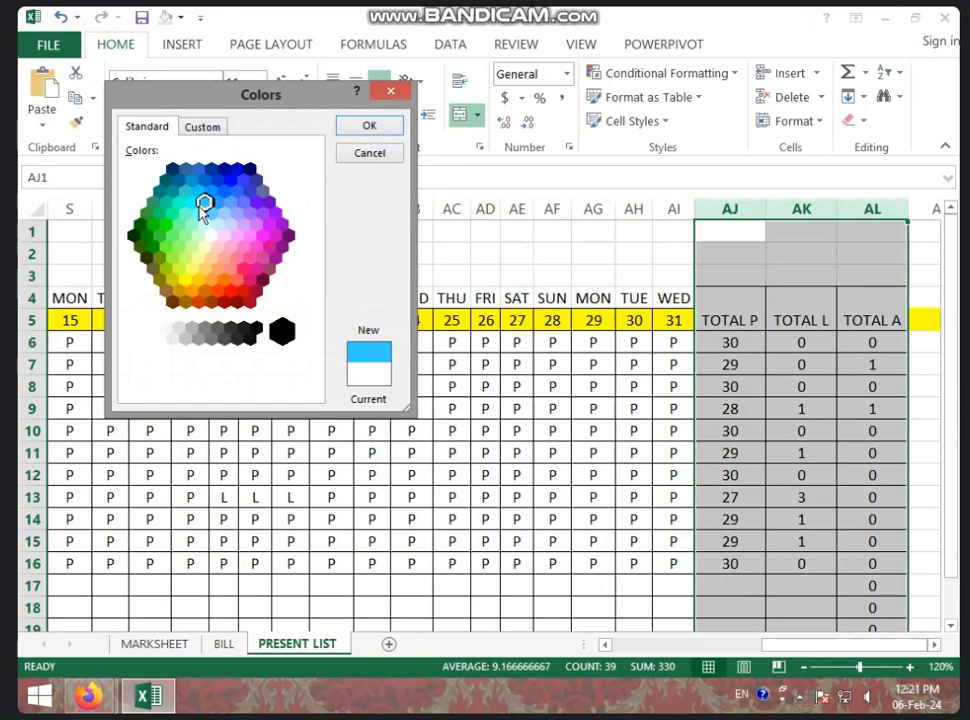
left_click(369, 130)
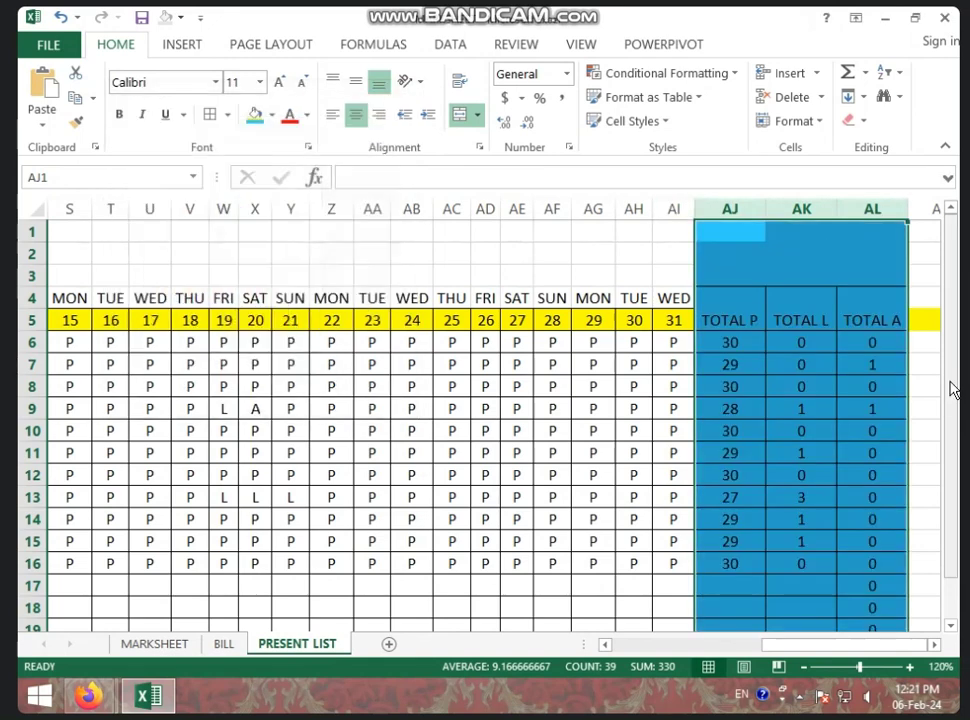
left_click(736, 342)
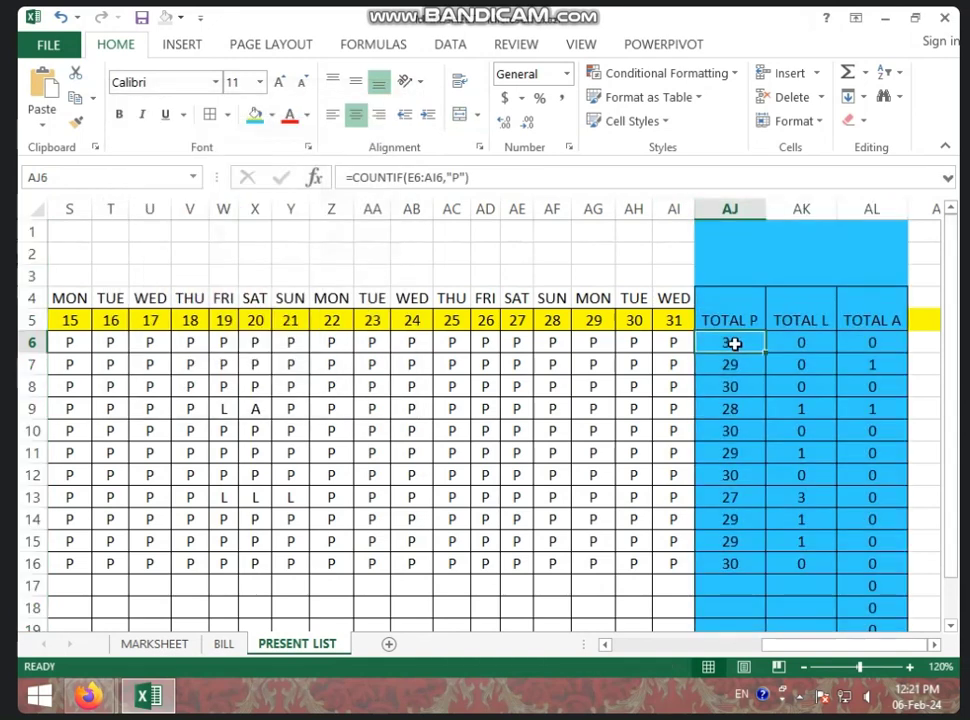
left_click_drag(736, 342, 736, 491)
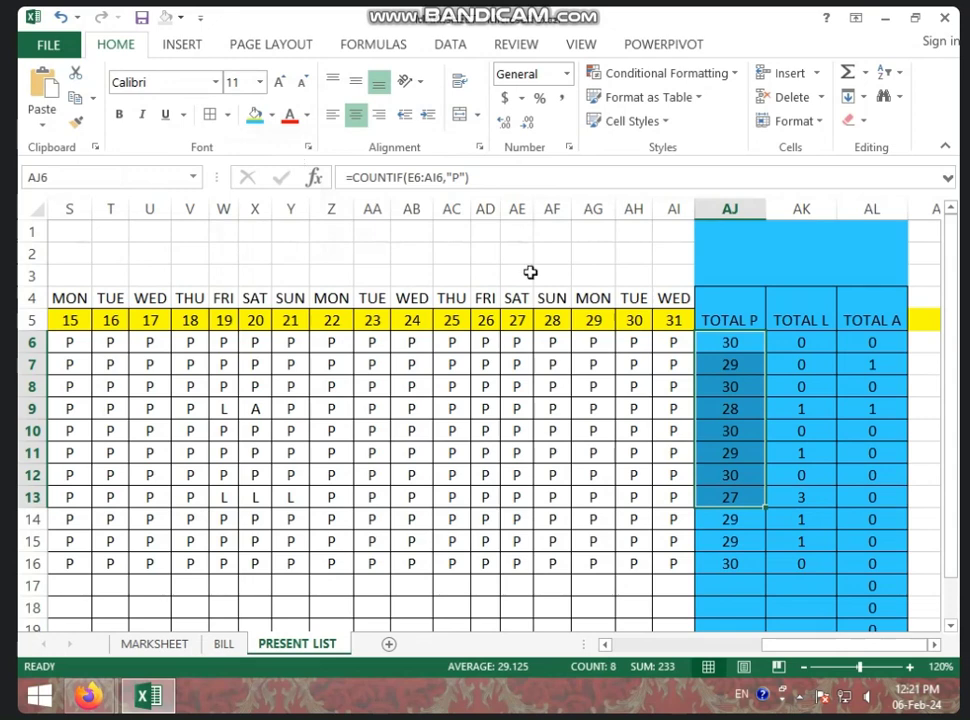
left_click(448, 412)
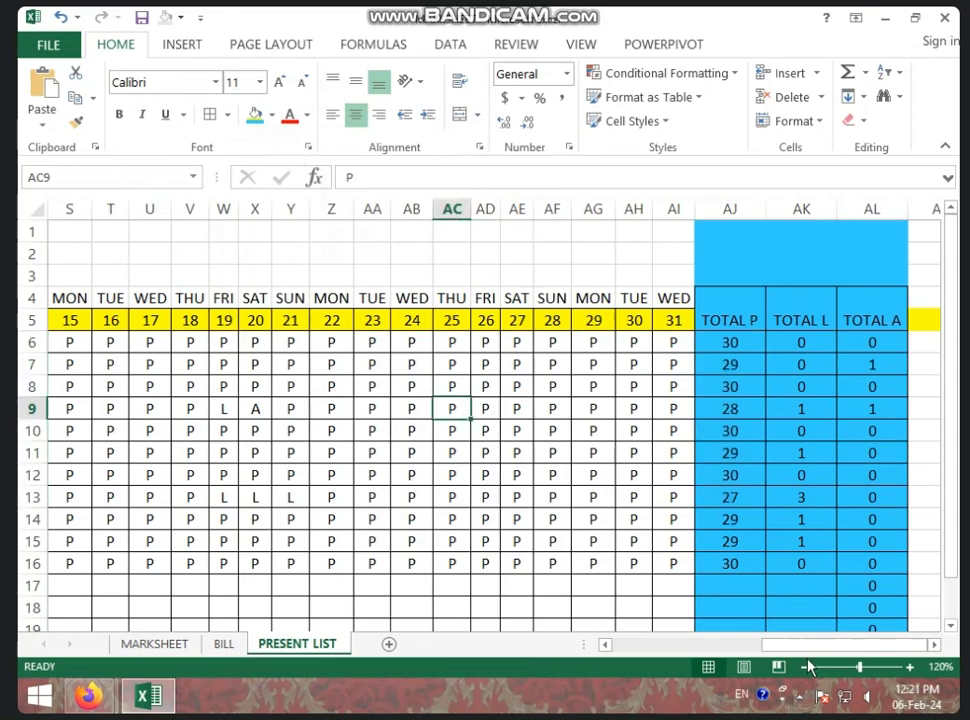
left_click_drag(810, 645, 660, 645)
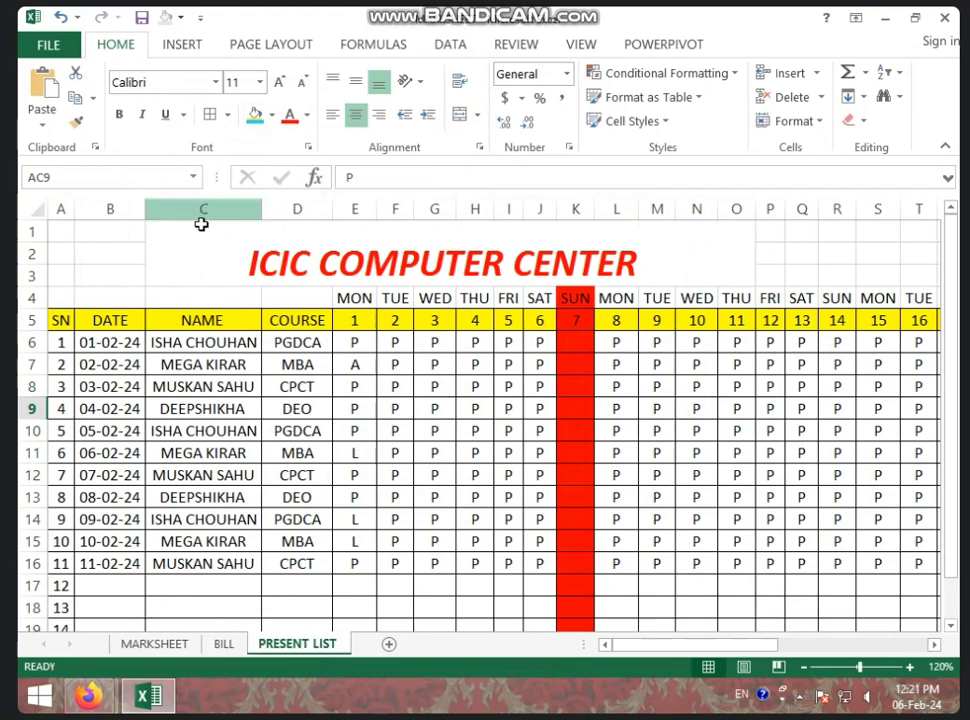
right_click(297, 644)
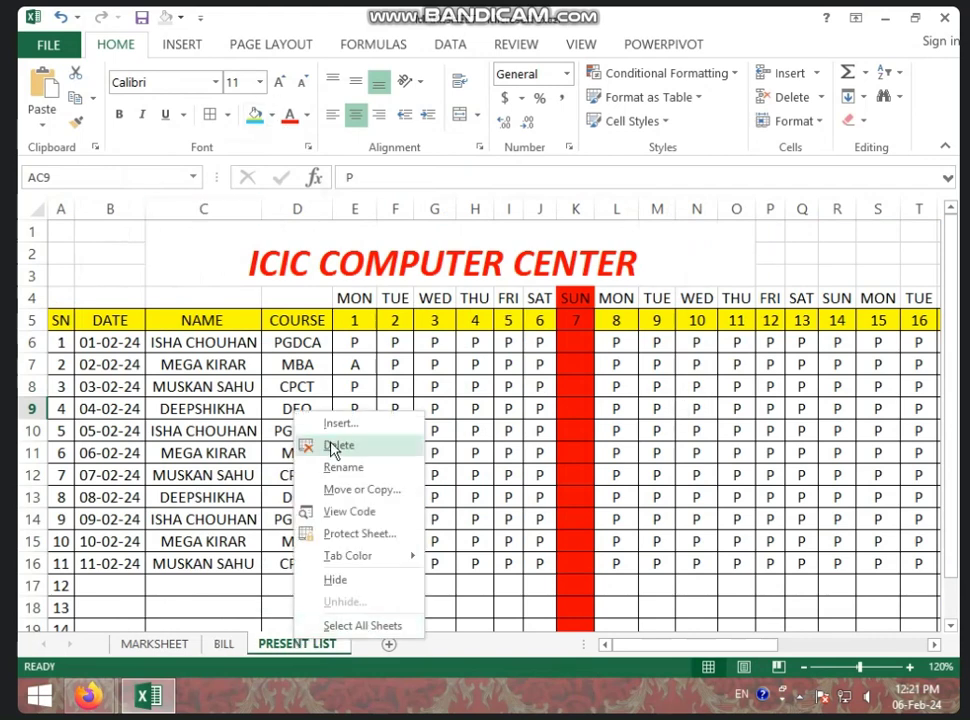
left_click(343, 467)
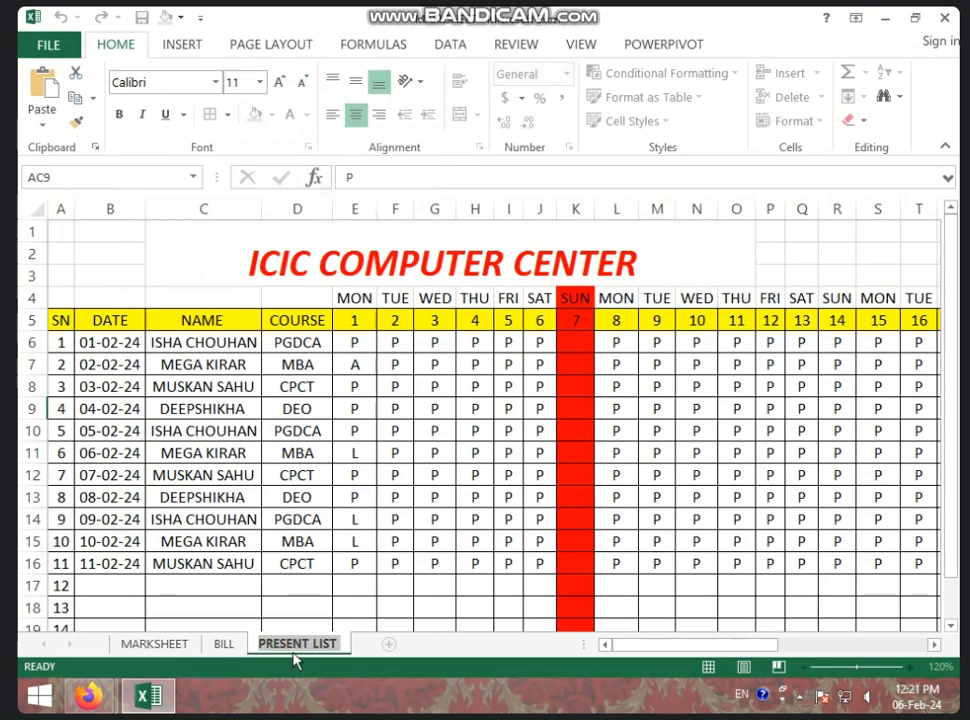
left_click(434, 563)
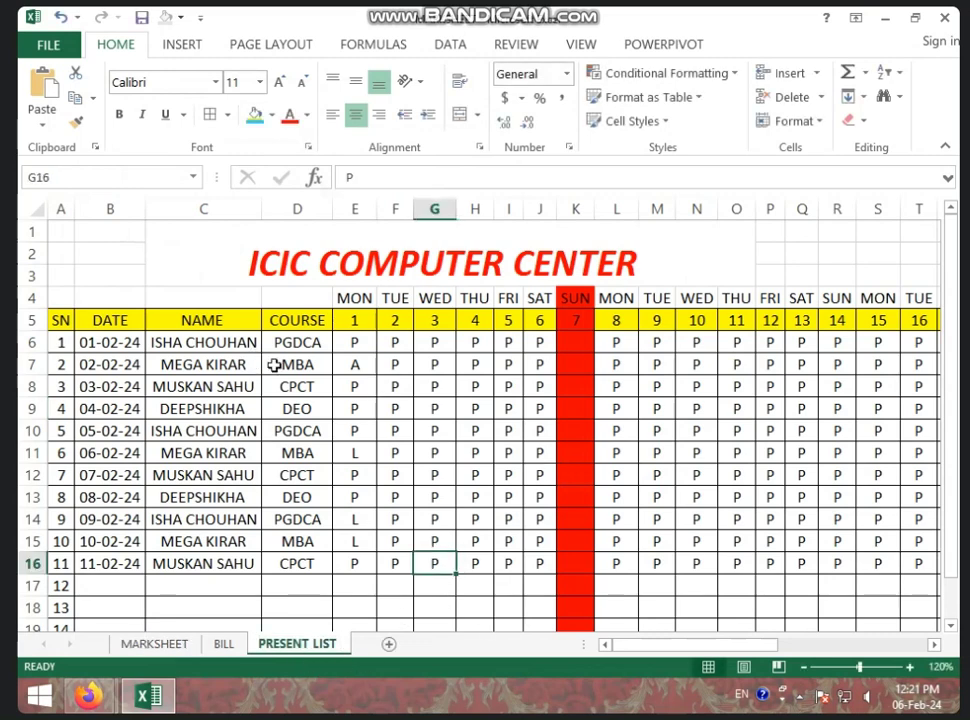
Rename the attendance sheet, entering PRESENT LIST as its name.
right_click(297, 643)
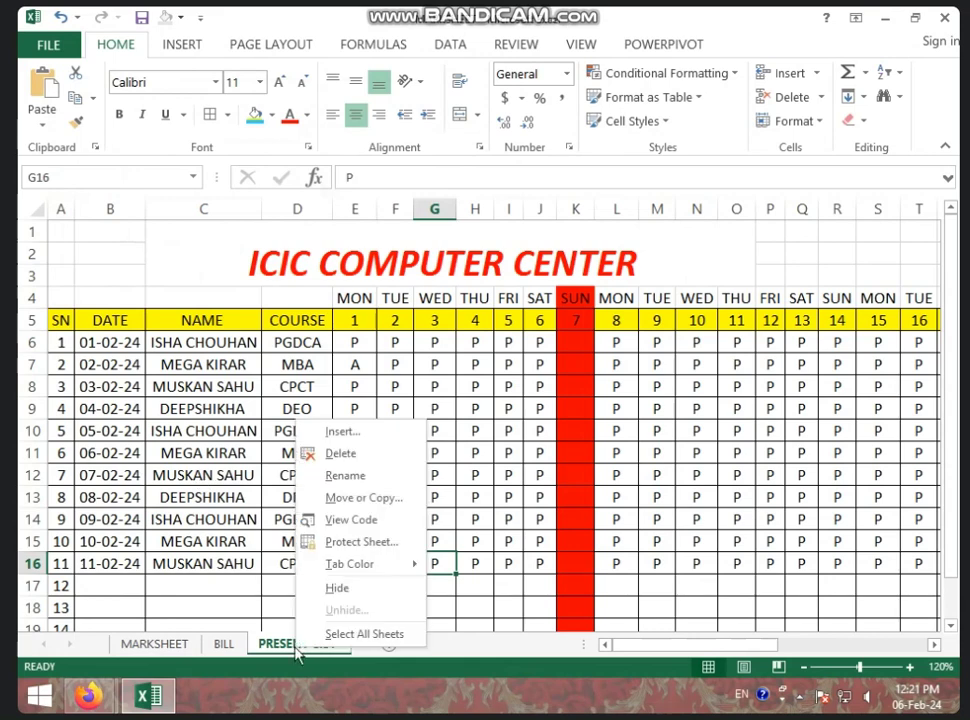
left_click(362, 477)
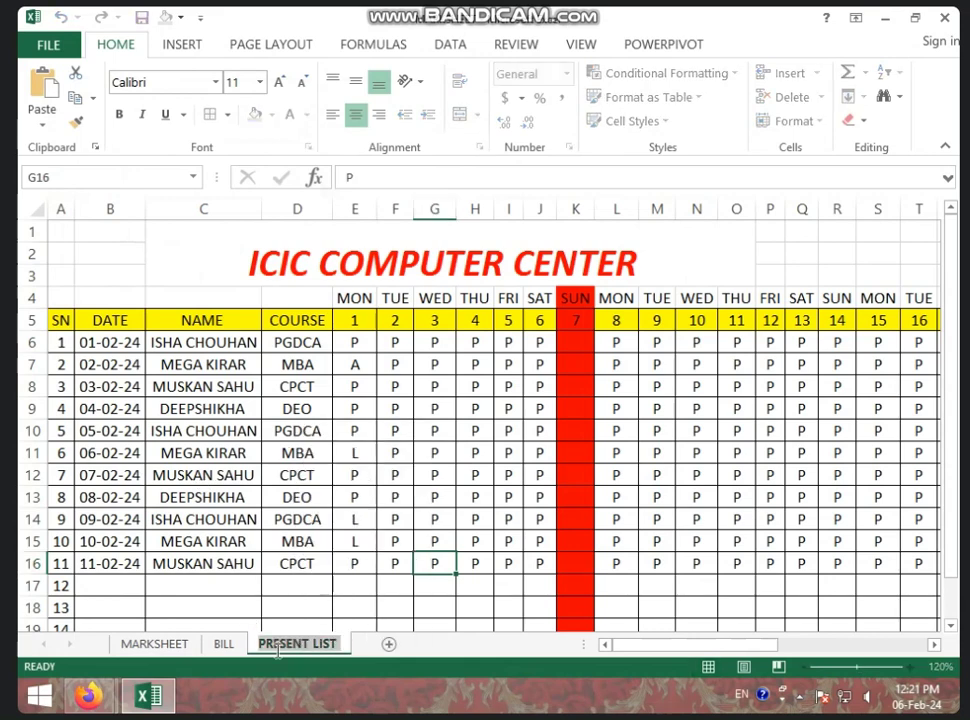
type("MAR")
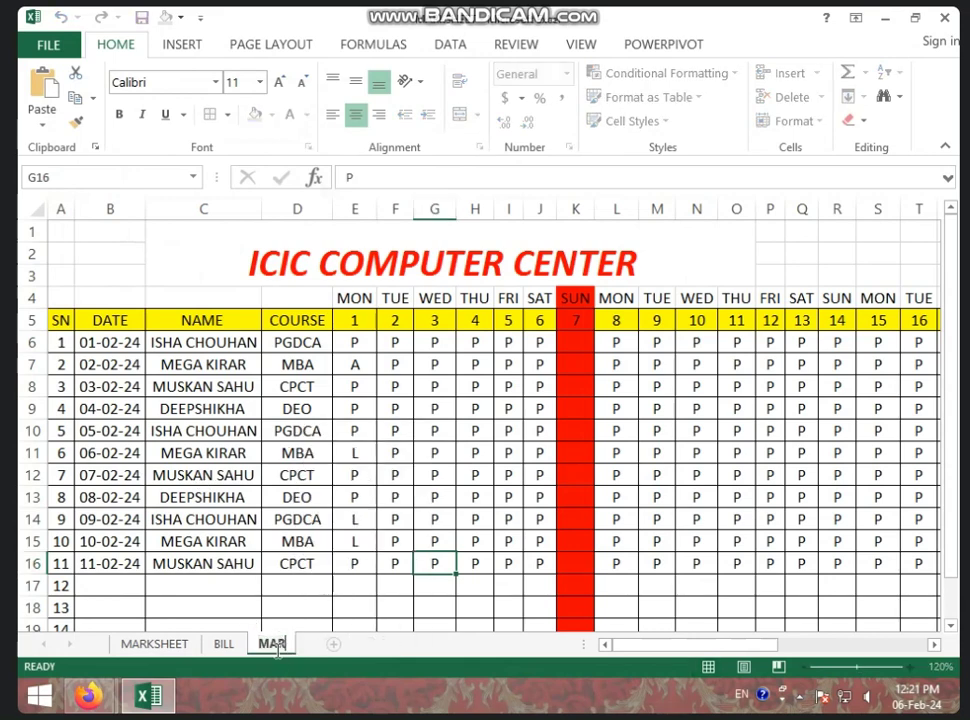
key("BackSpace")
key("BackSpace")
key("BackSpace")
type("PRESE")
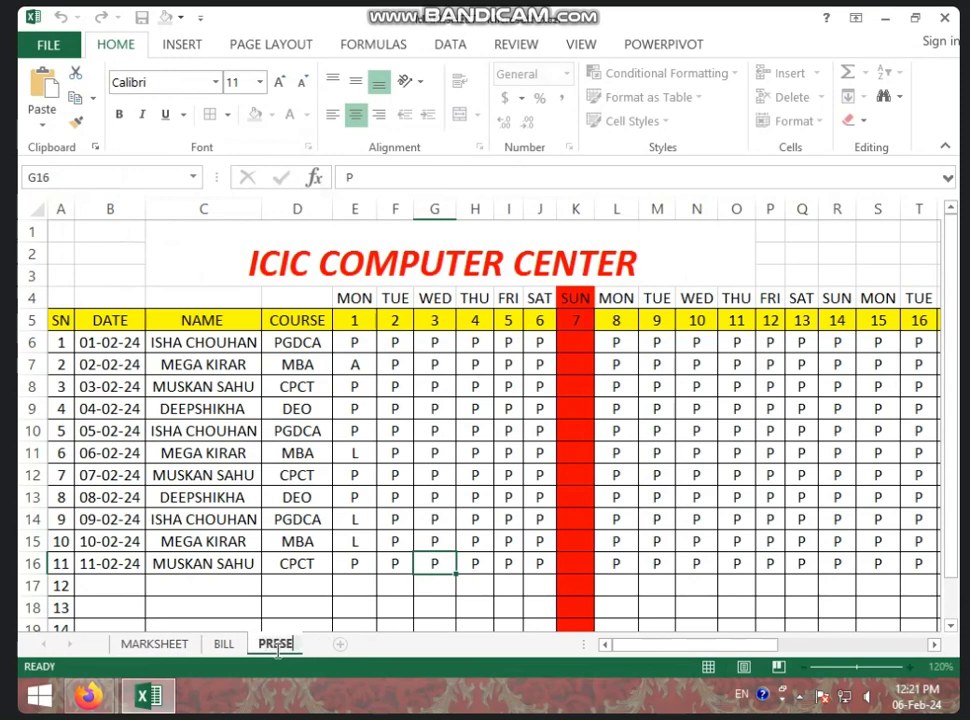
type("NT LISH")
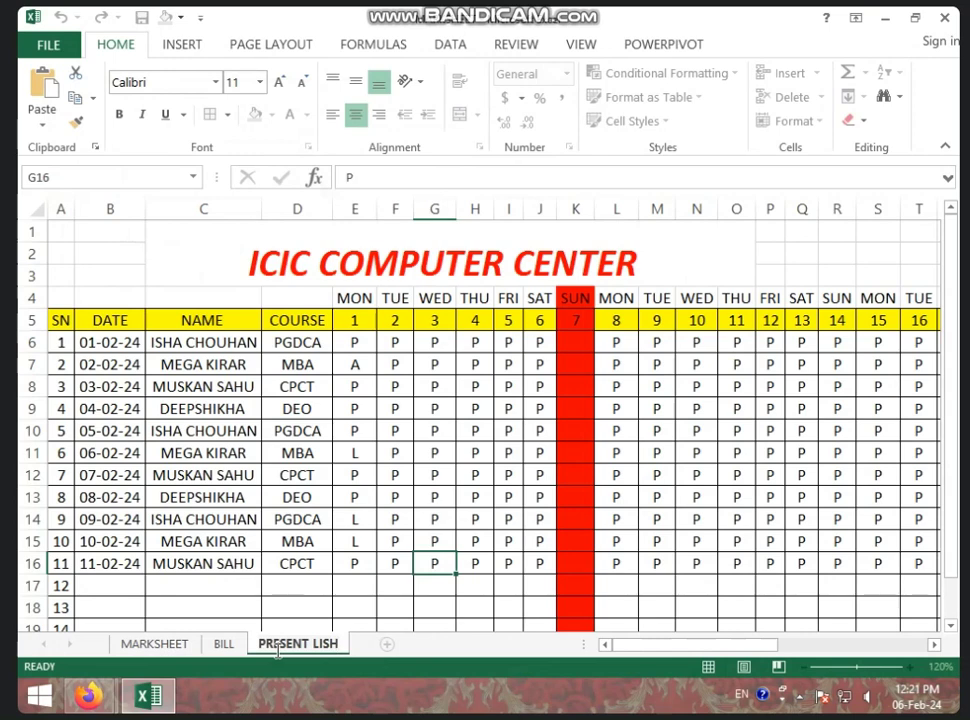
key("Return")
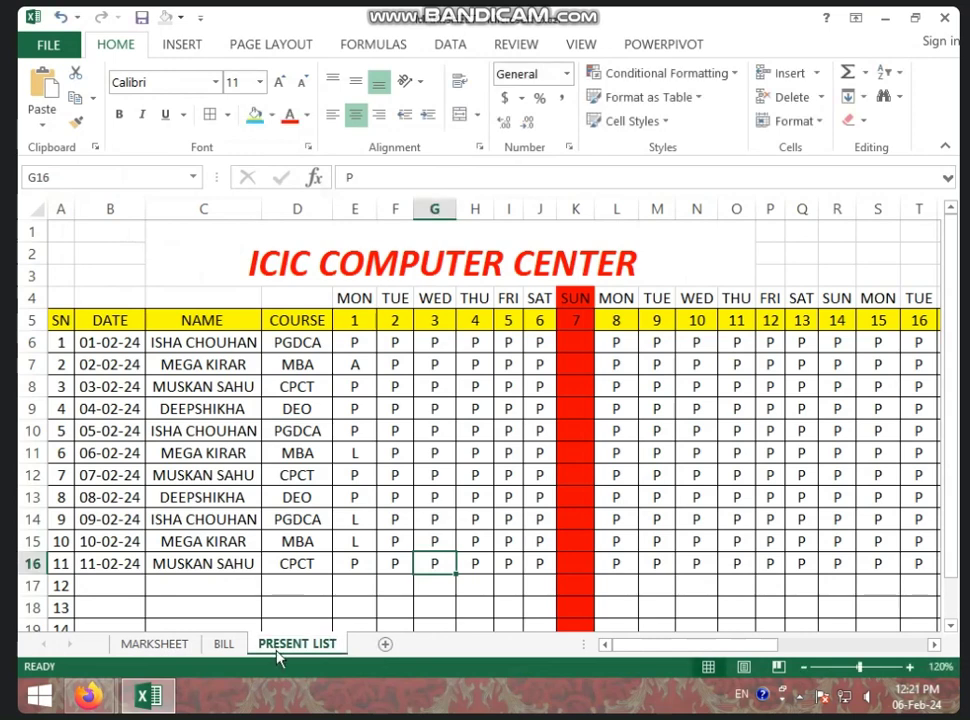
Rename the PRESENT LIST sheet to MARCH 2023.
left_click(395, 453)
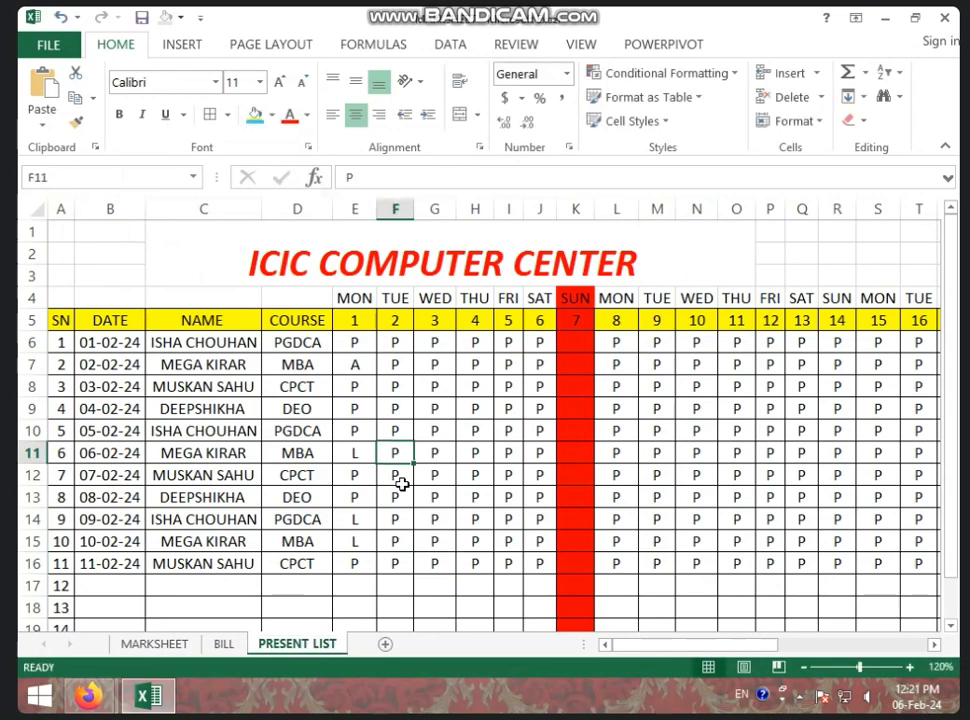
right_click(296, 650)
left_click(345, 470)
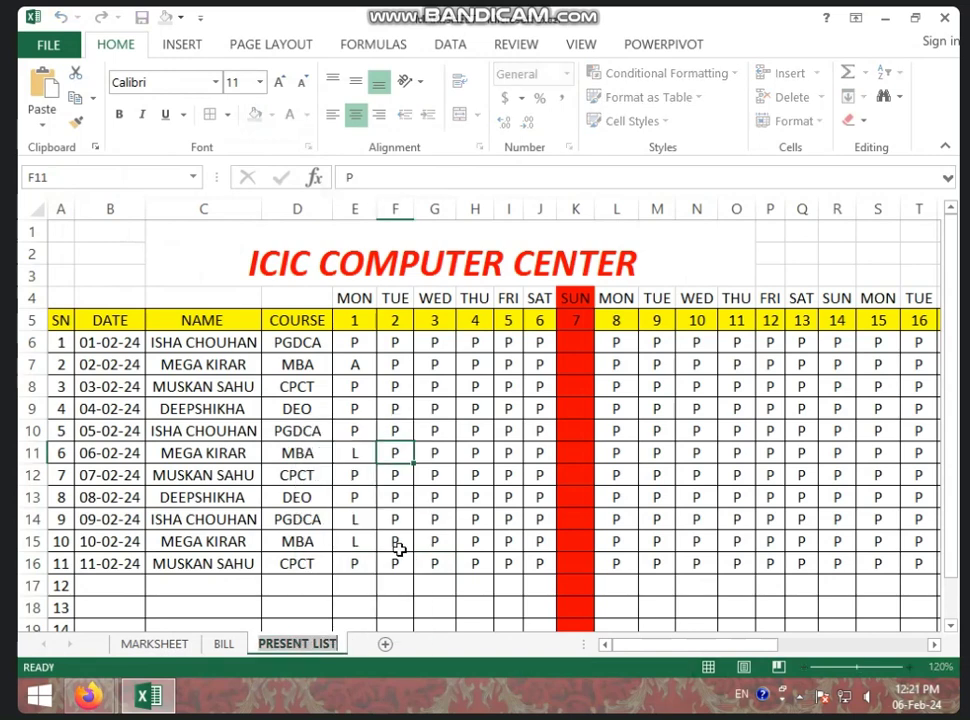
type("MAR")
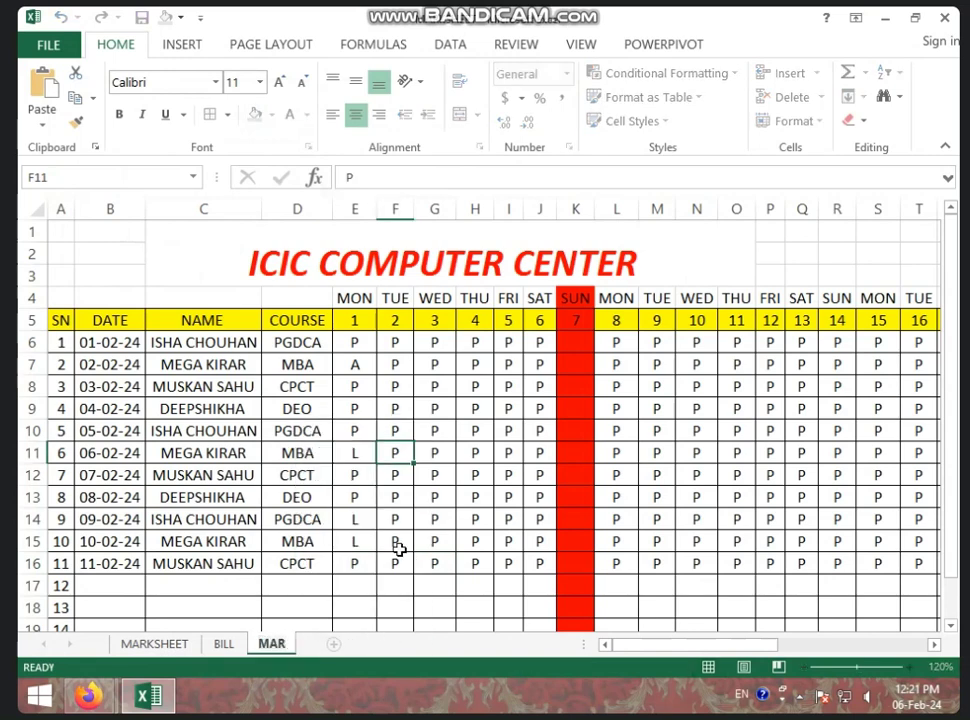
type("CH")
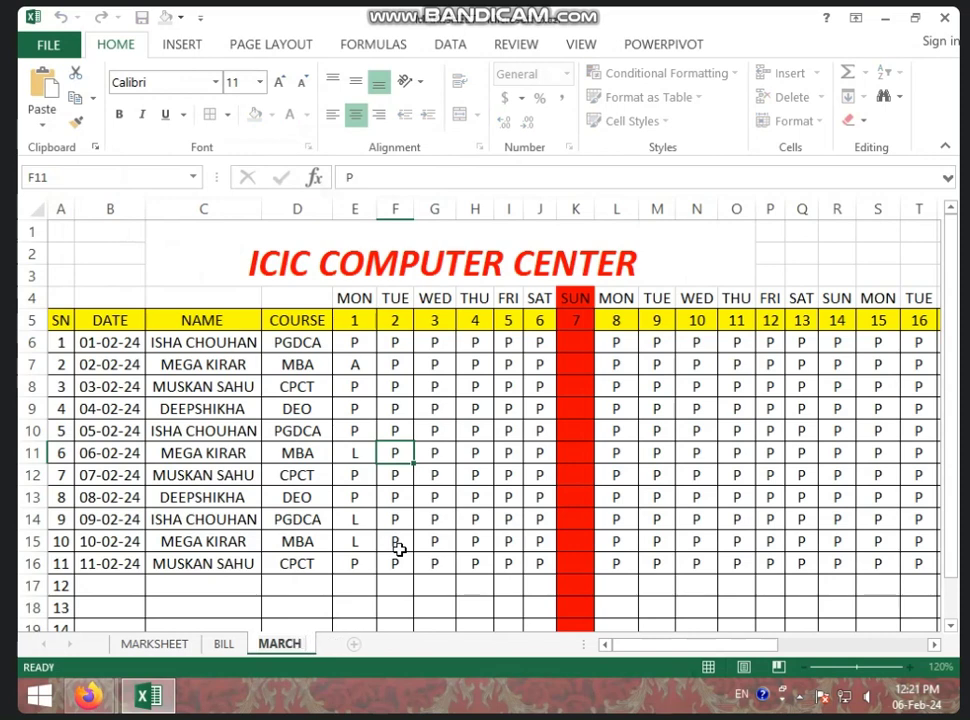
type(" 2023")
key("Return")
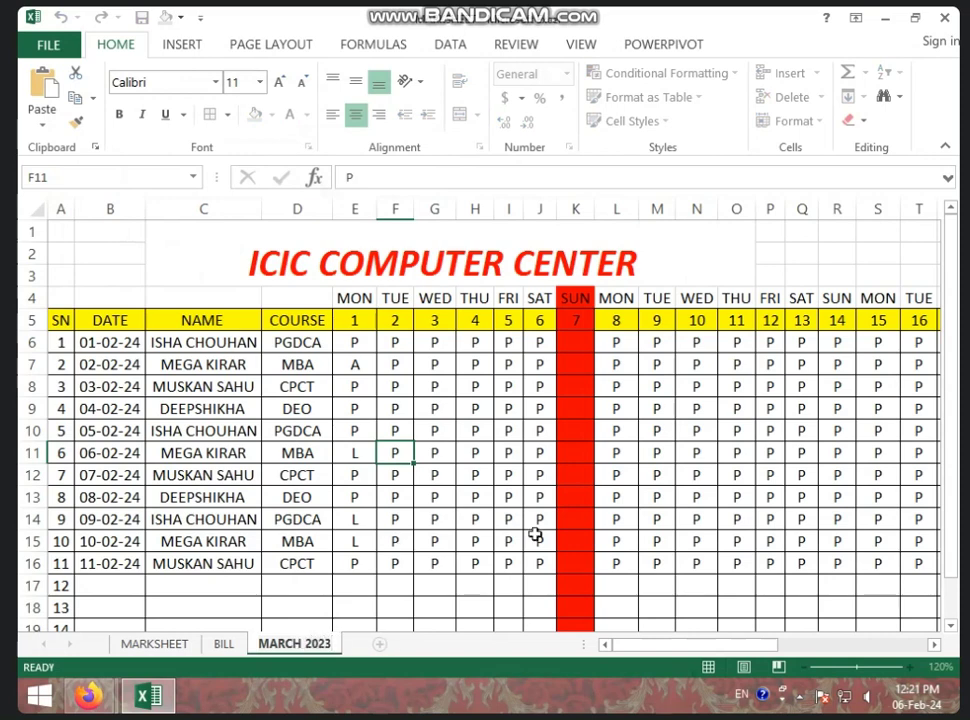
left_click(480, 545)
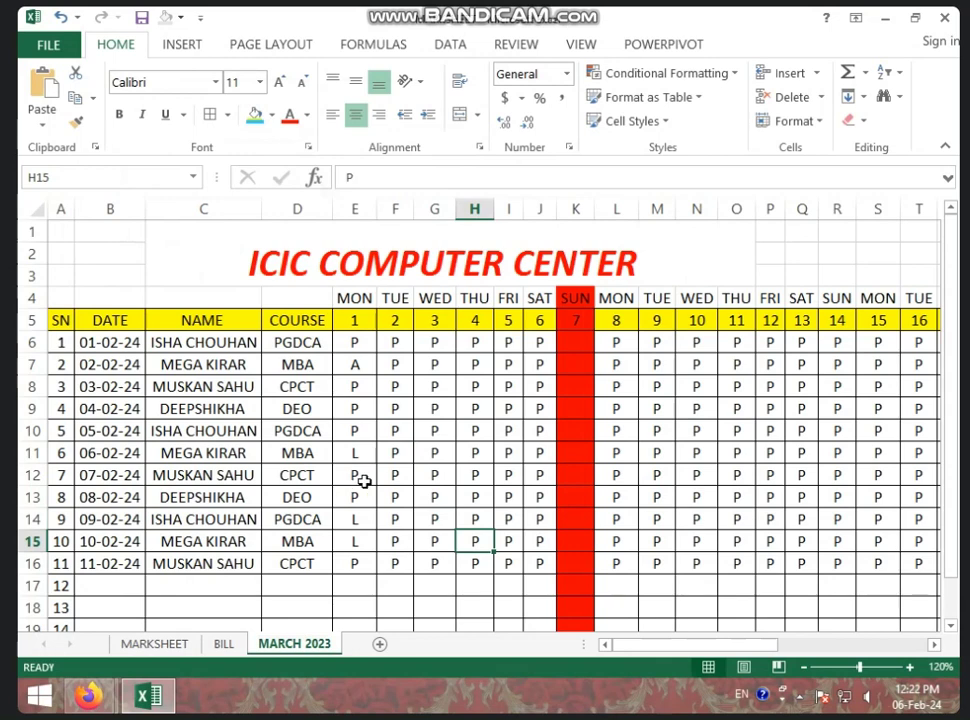
Add a new worksheet after MARCH 2023 and name it APRIL 2023.
left_click(379, 645)
right_click(385, 649)
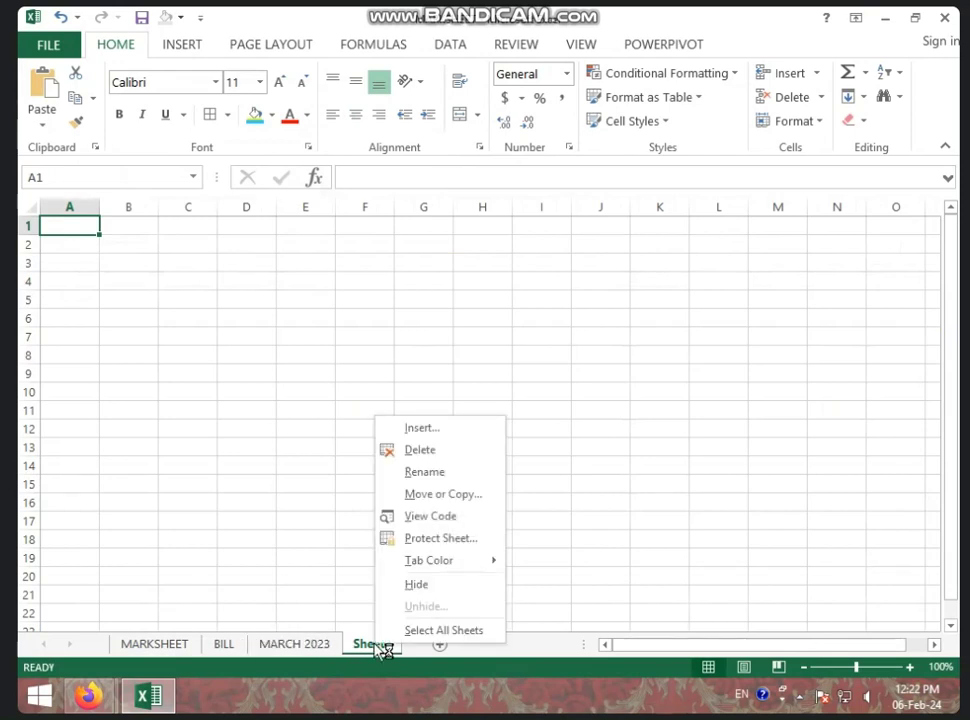
left_click(456, 474)
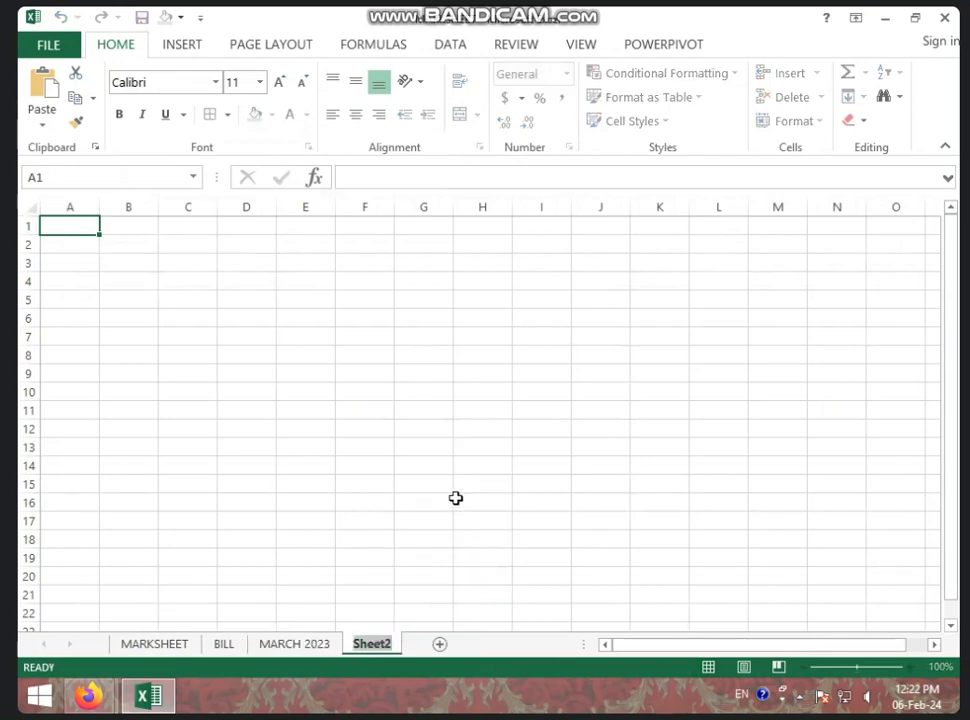
type("APRIL 202")
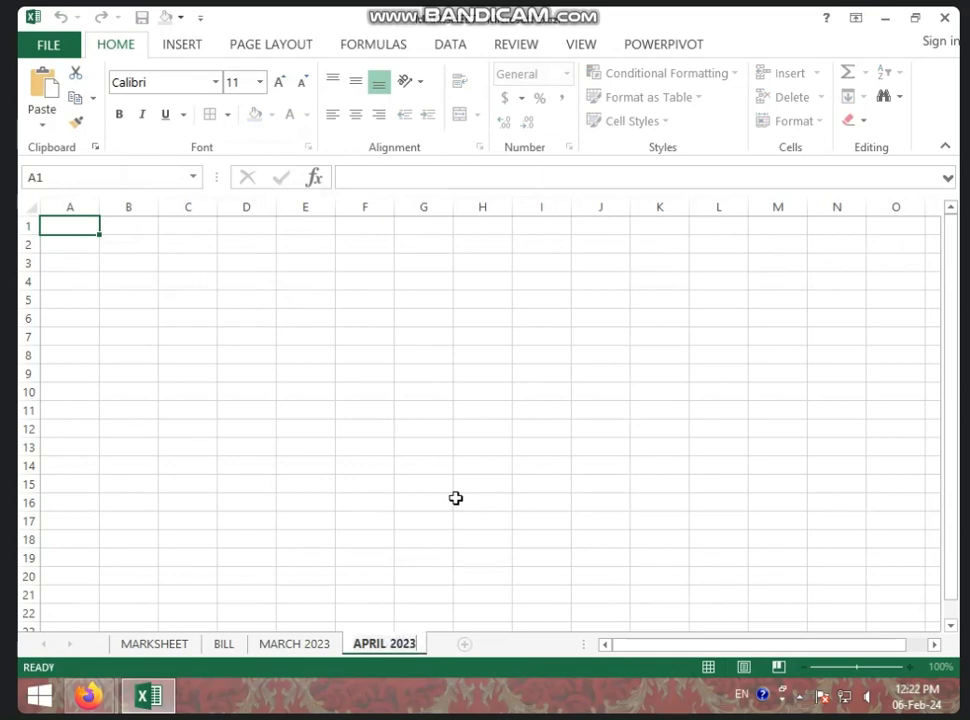
type("3")
left_click(316, 302)
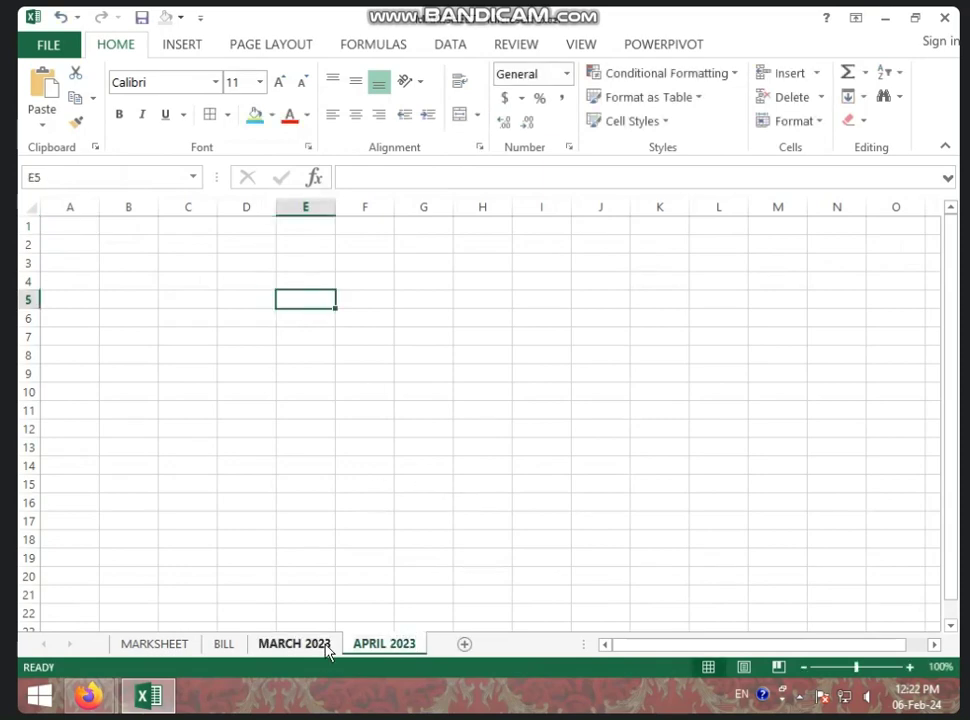
Copy the entire contents of the MARCH 2023 sheet and paste them over the whole APRIL 2023 sheet.
left_click(326, 648)
left_click(405, 651)
left_click(280, 644)
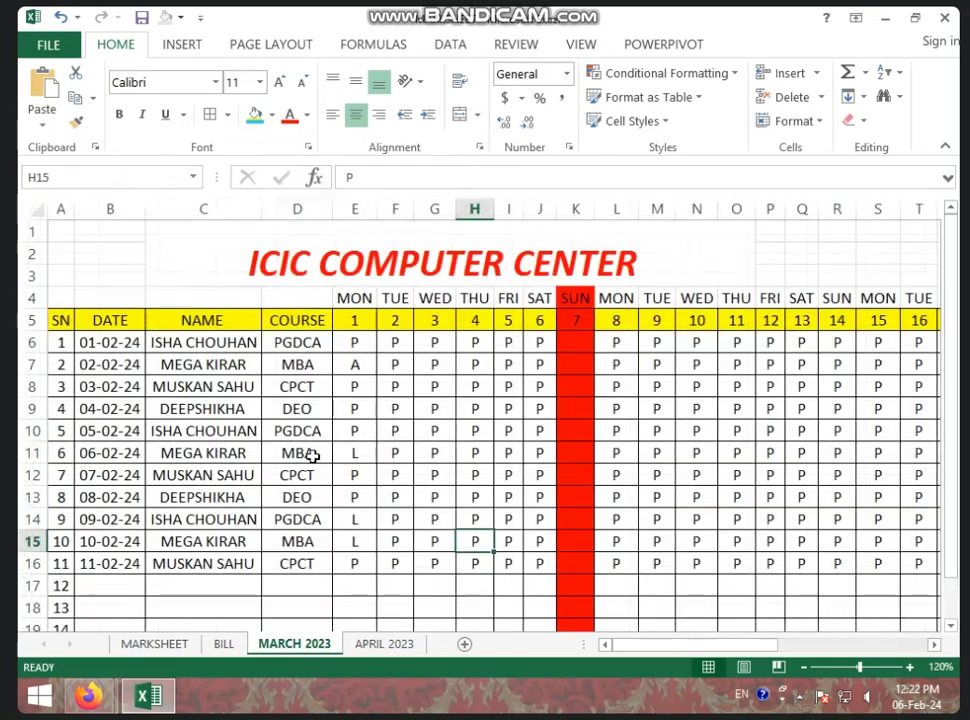
left_click(36, 214)
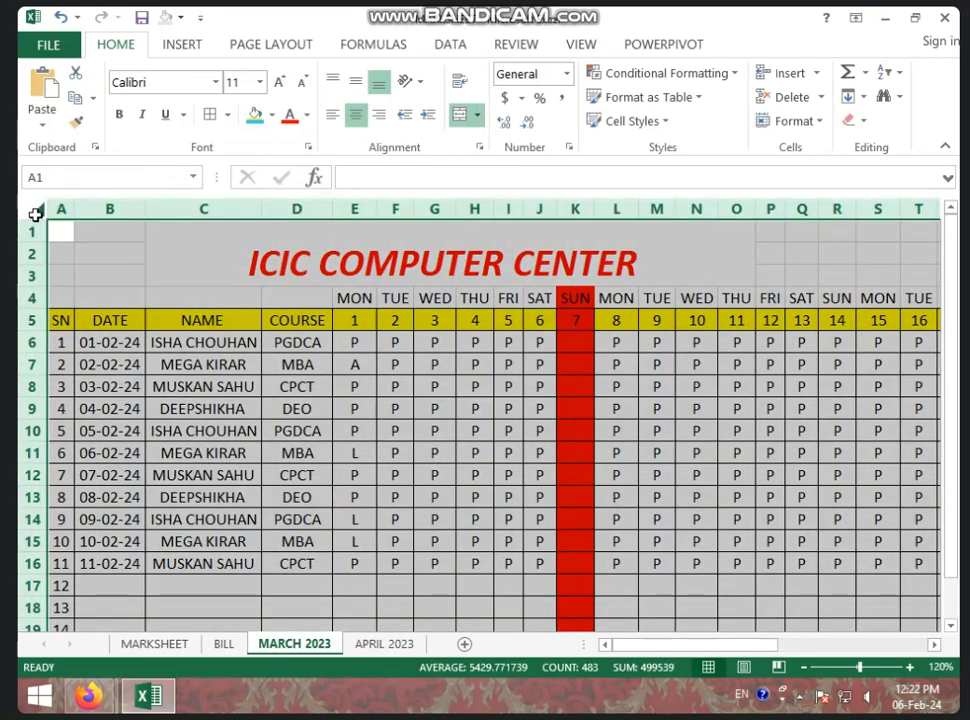
key("ctrl+c")
left_click(152, 298)
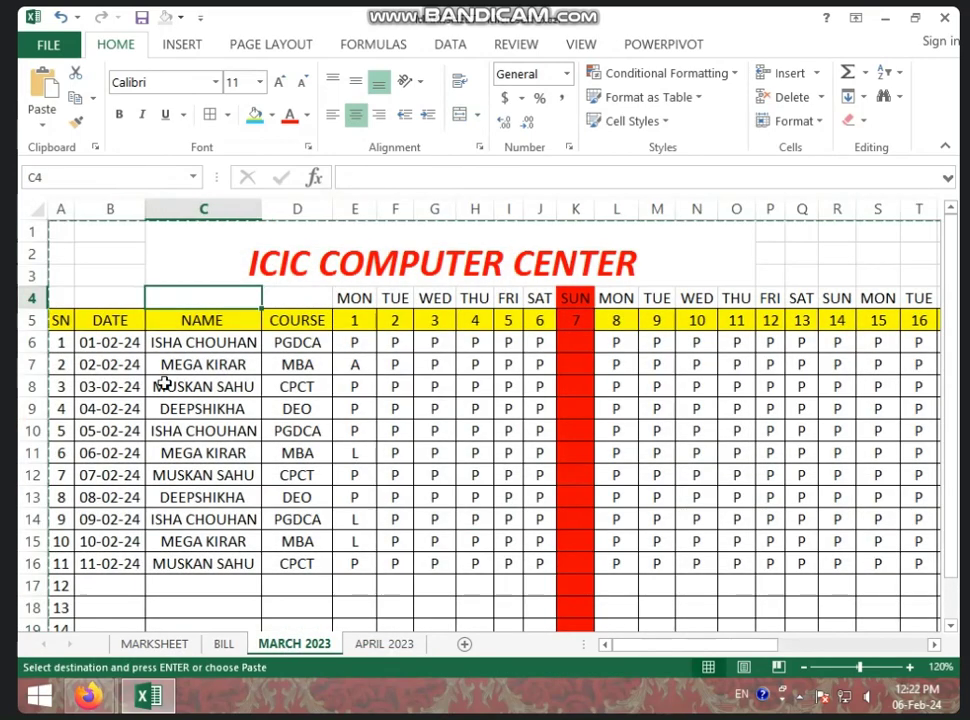
left_click(40, 211)
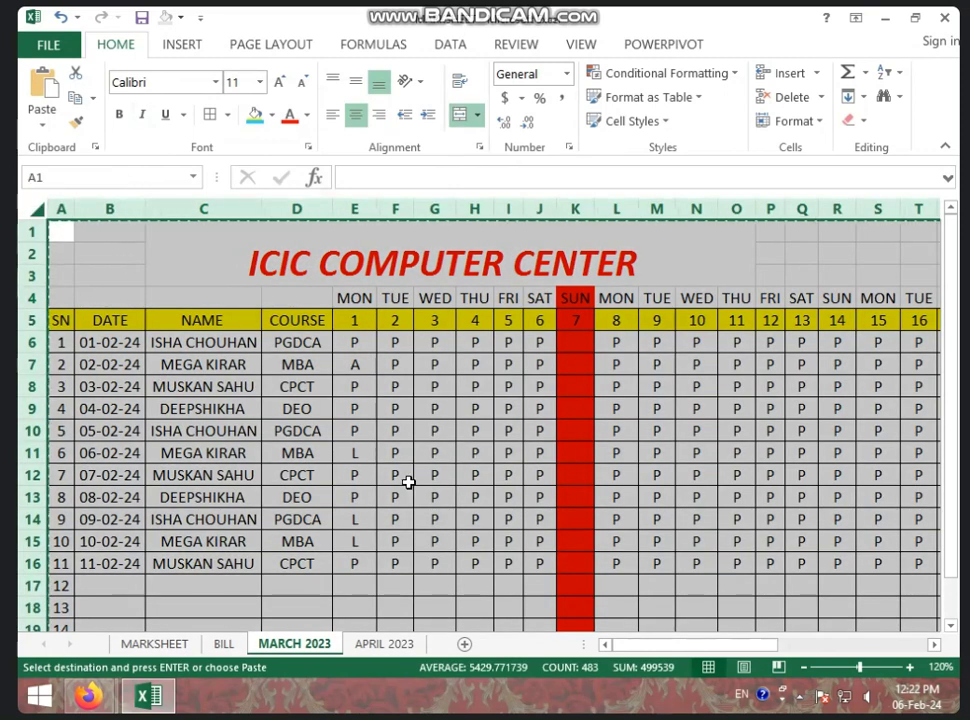
left_click(398, 521)
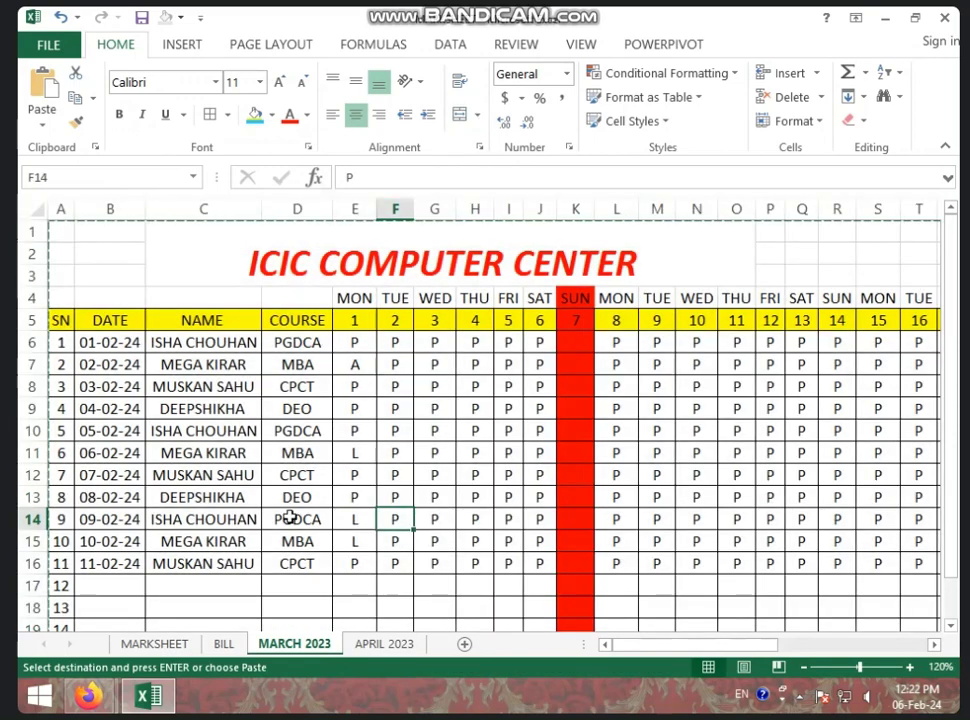
key("ctrl+a")
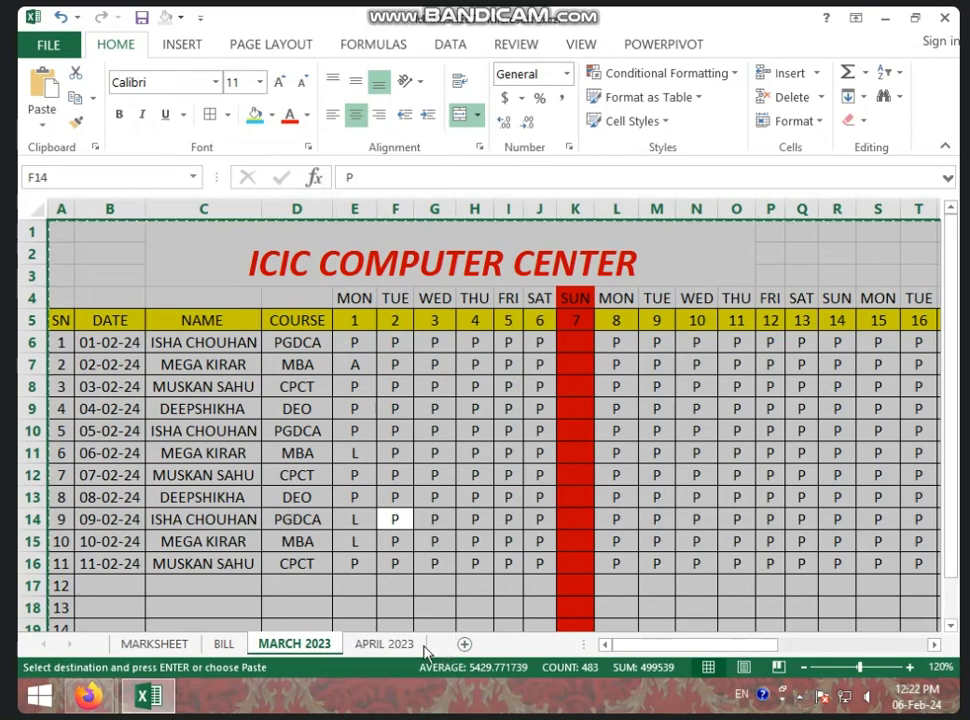
left_click(390, 643)
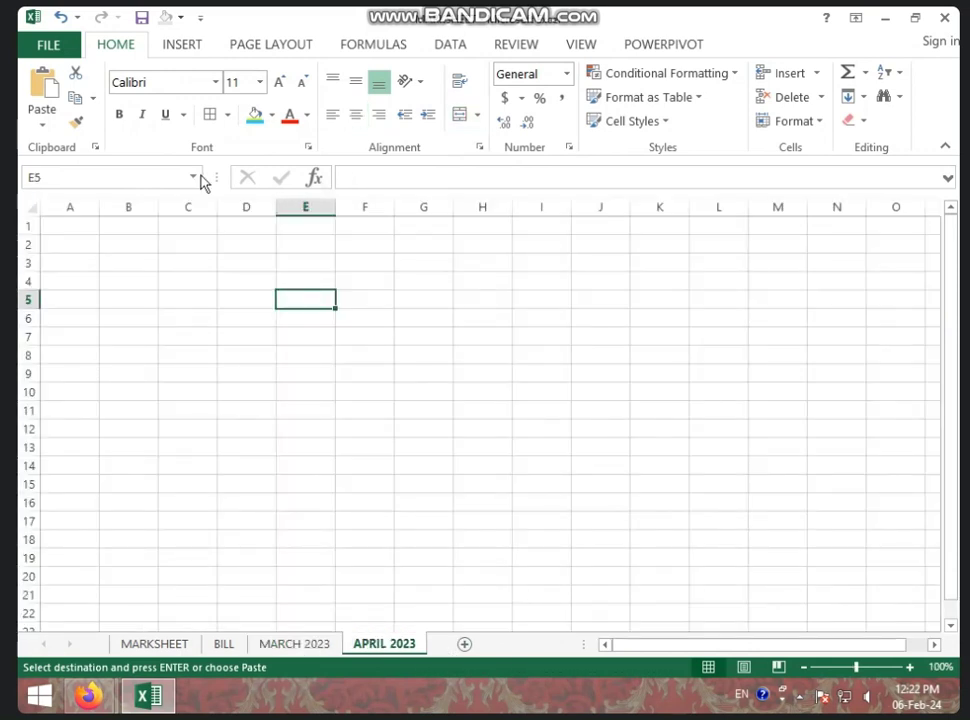
left_click(33, 207)
key("ctrl+v")
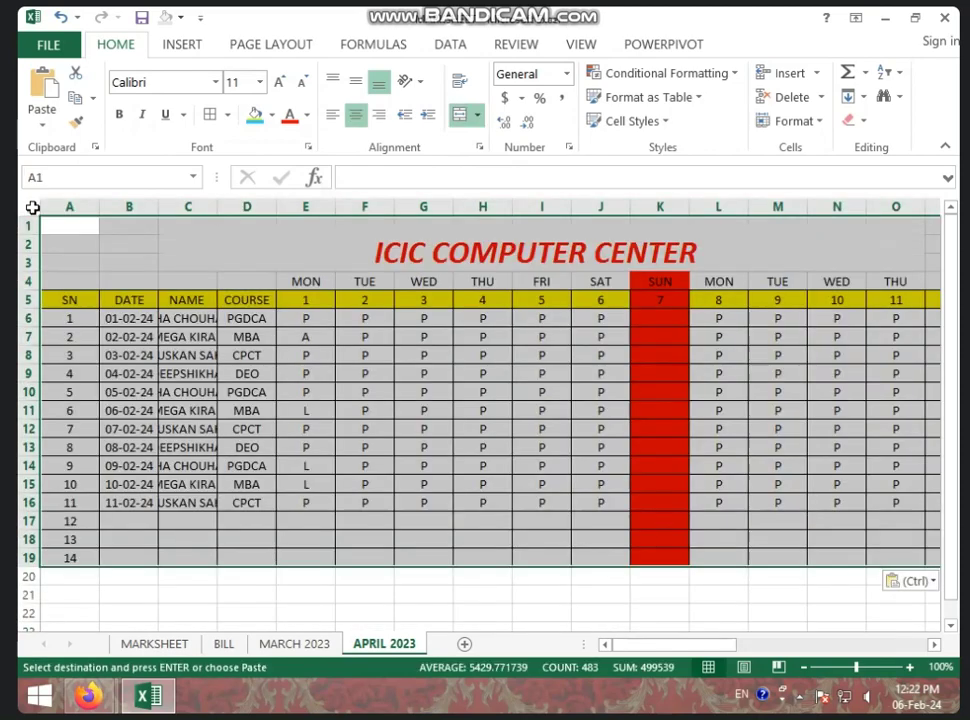
left_click(310, 468)
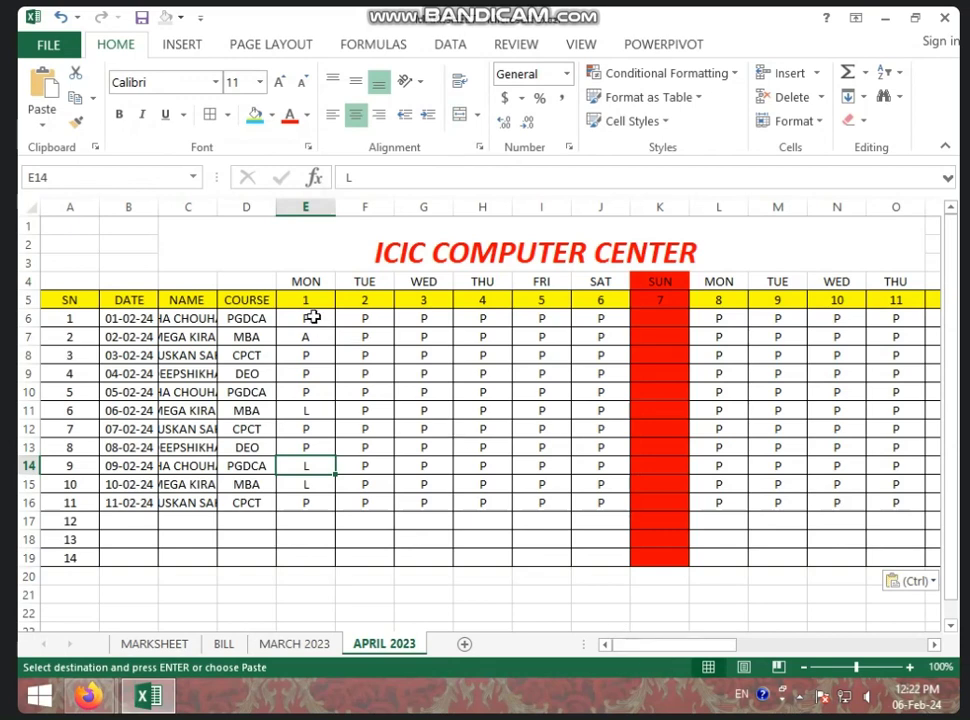
Clear the copied attendance marks from E6:AI17 on the APRIL 2023 sheet.
left_click_drag(314, 318, 694, 514)
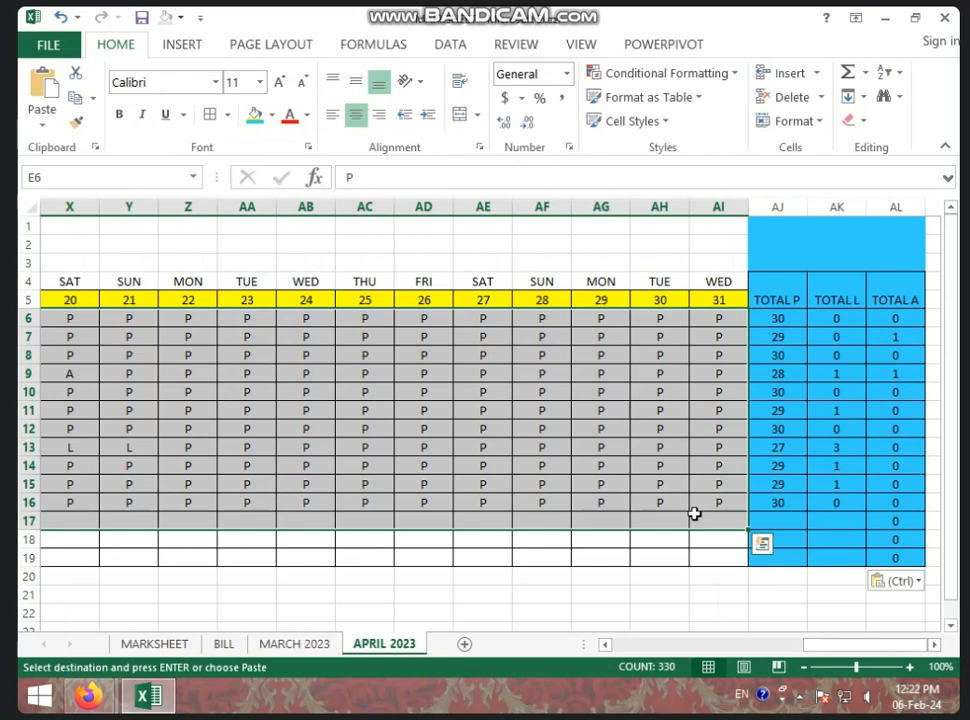
key("Delete")
left_click_drag(643, 646, 664, 647)
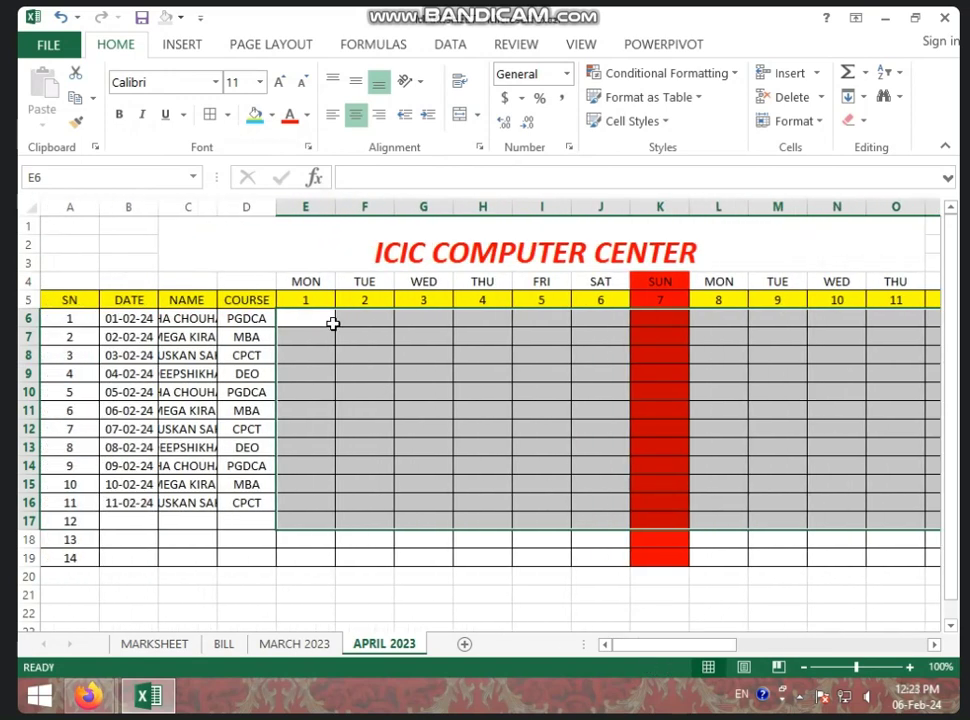
left_click(298, 283)
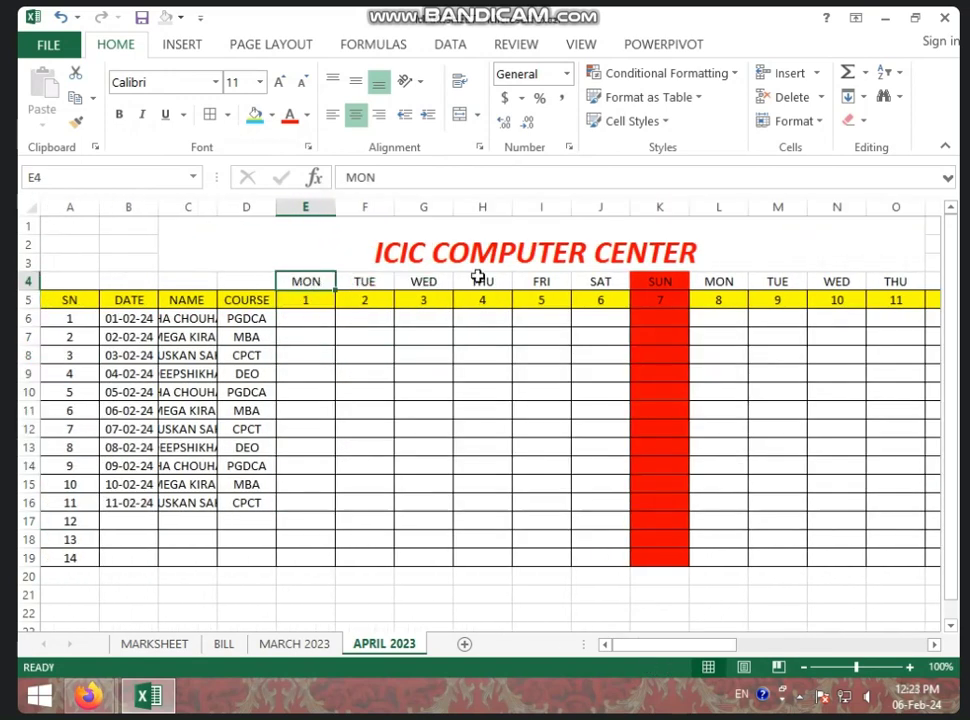
left_click(24, 285)
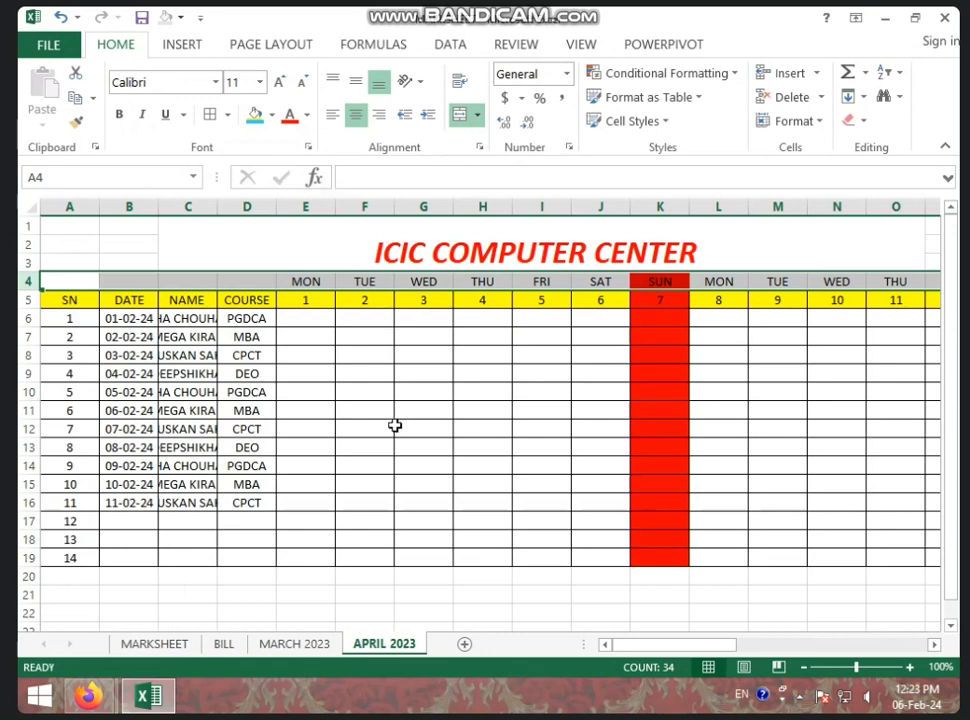
left_click(312, 283)
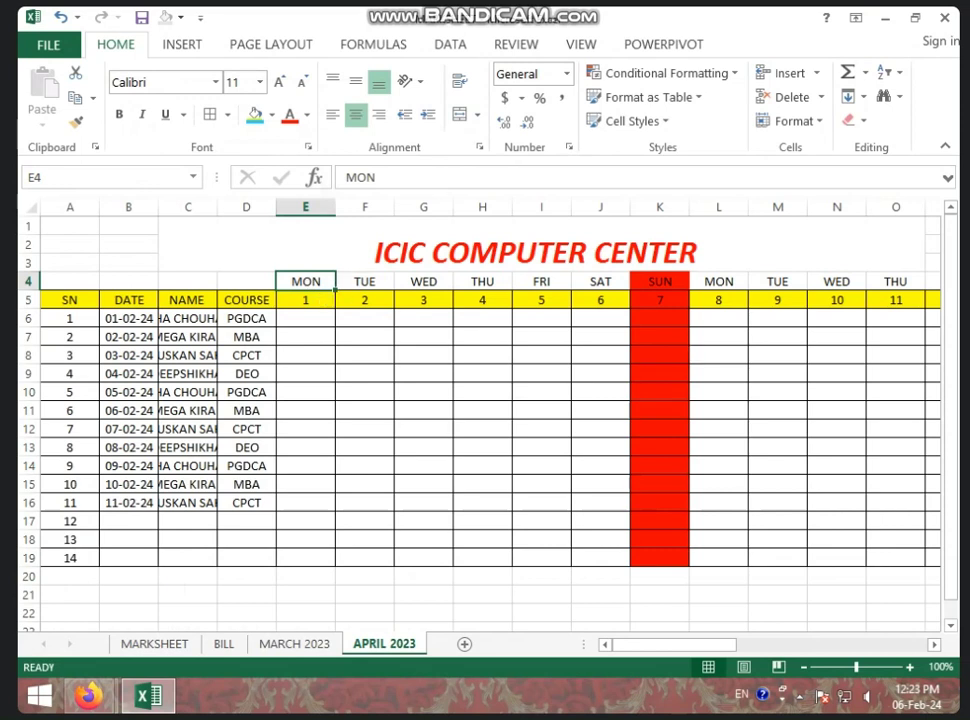
left_click(28, 281)
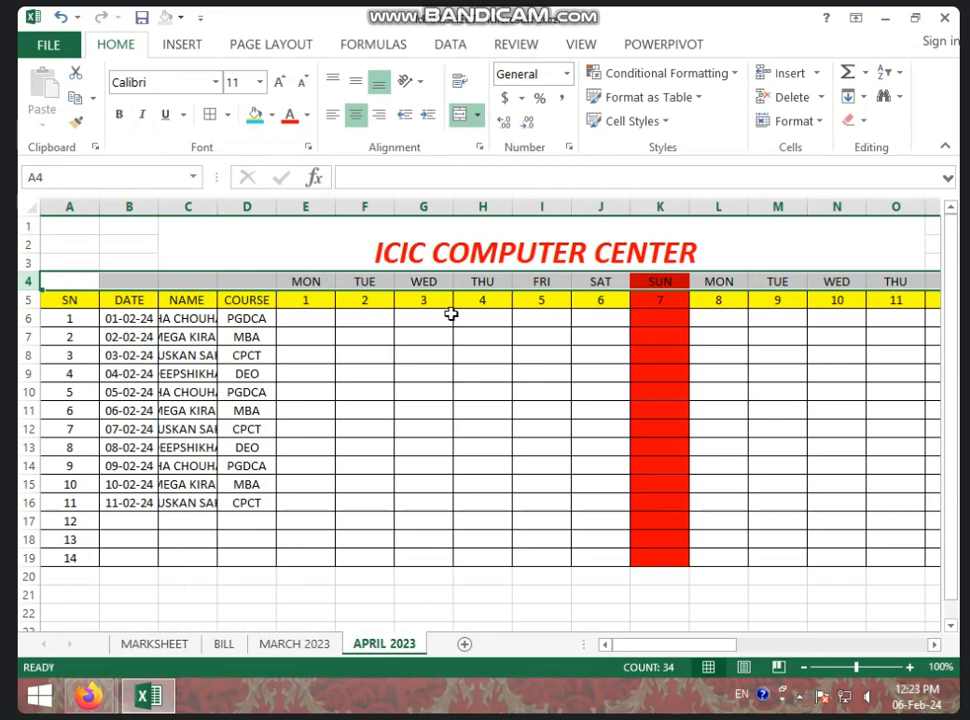
left_click(465, 379)
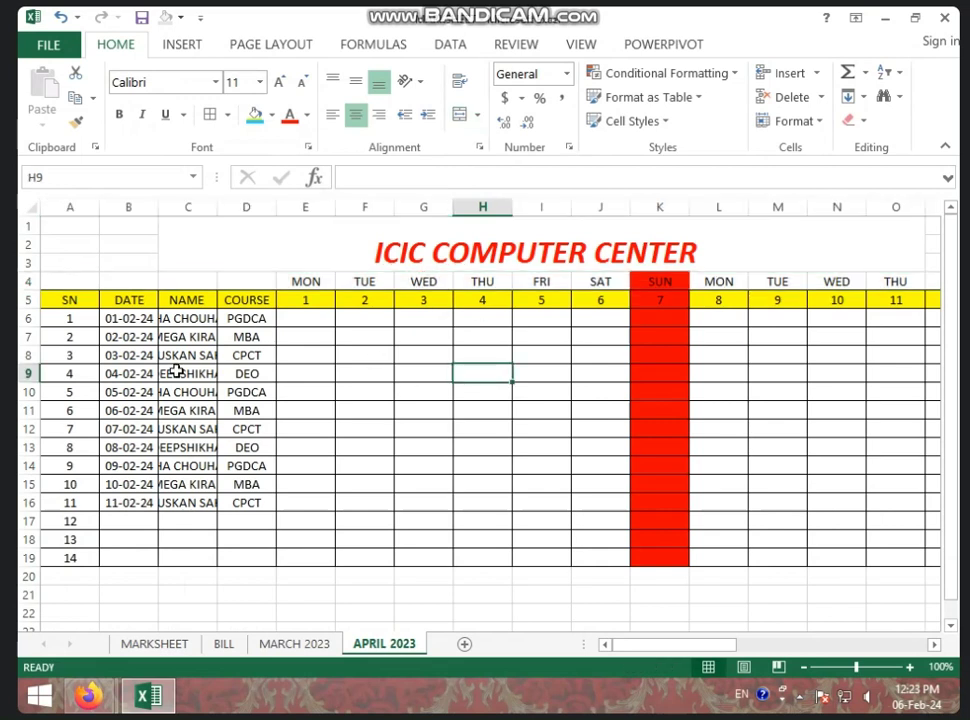
Enter P for days 1 to 3 in E6:G6 as the first student's April attendance.
left_click(322, 322)
type("P")
key("Tab")
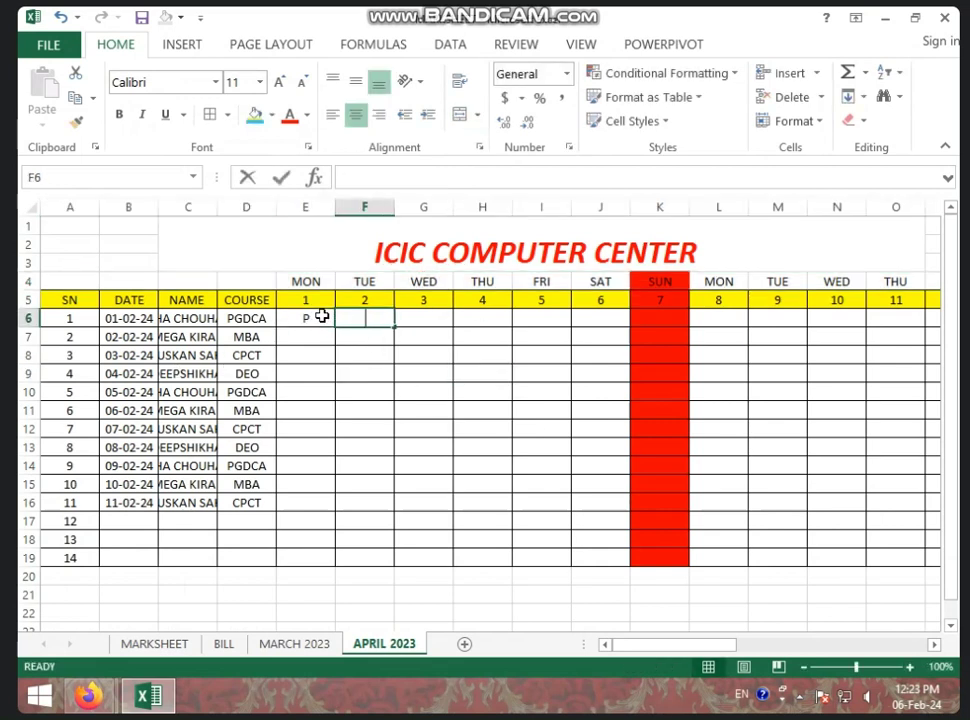
type("P")
key("Tab")
type("P")
key("Down")
key("Left")
key("Left")
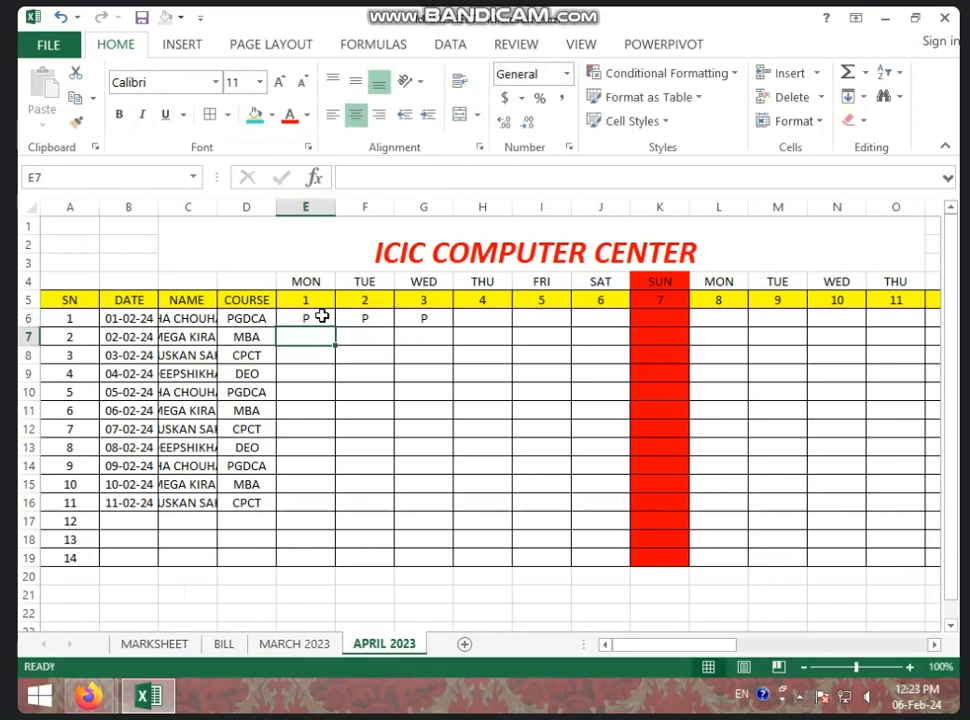
Enter A for days 1 to 4 in E7:H7 as the second student's April attendance.
type("A")
key("Tab")
type("A")
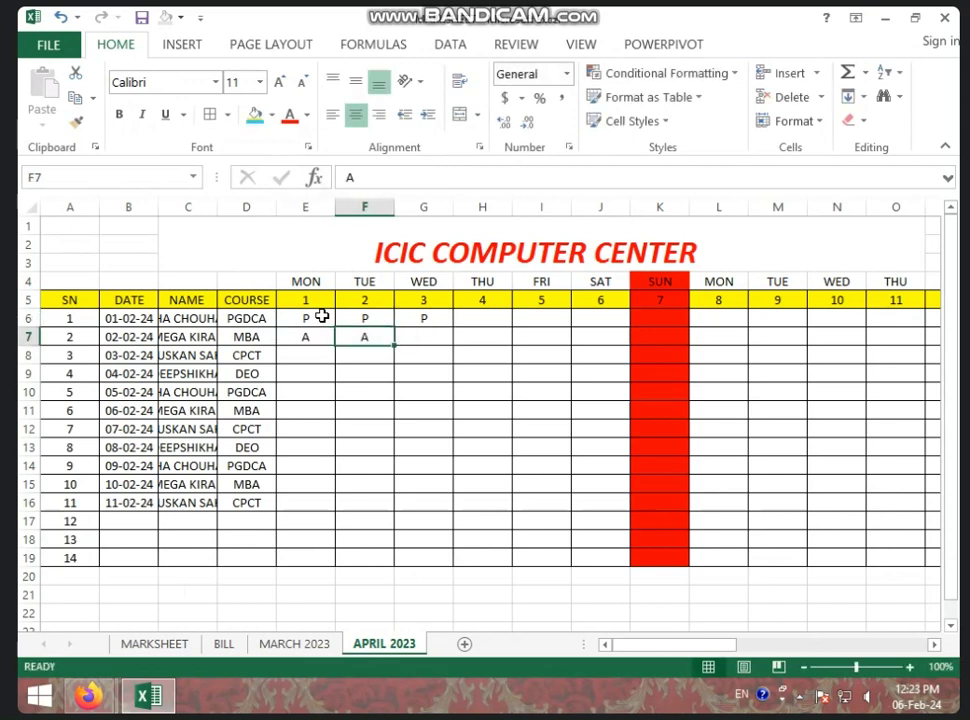
key("Tab")
type("A")
key("Tab")
type("A")
key("Tab")
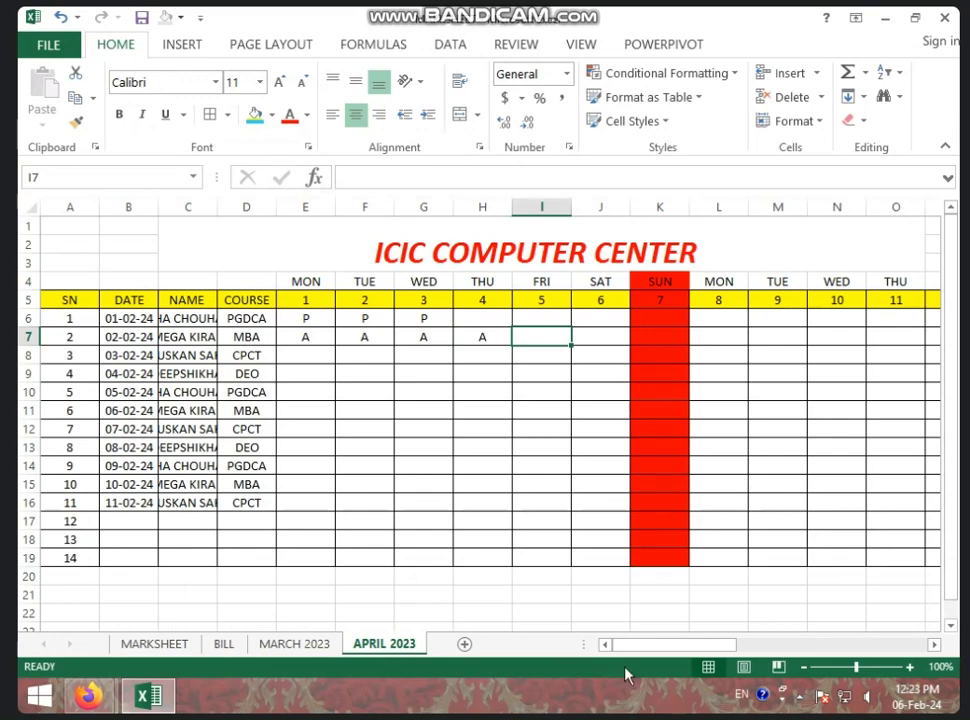
Check the TOTAL P count in AJ6 and the TOTAL A count in AL7 against the April marks.
left_click_drag(638, 647, 847, 634)
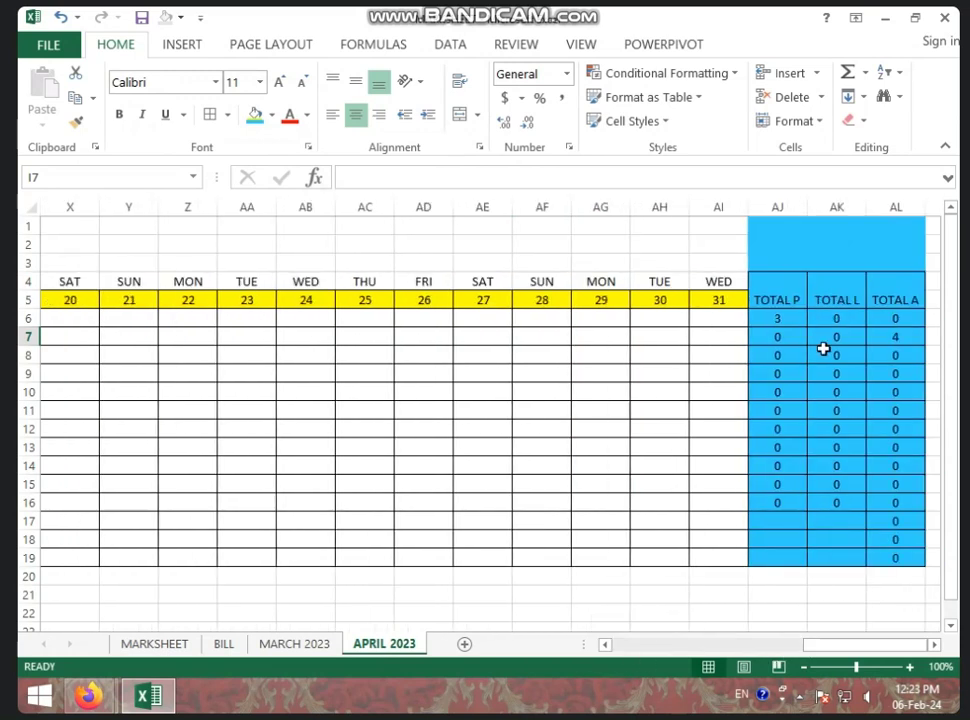
left_click(784, 320)
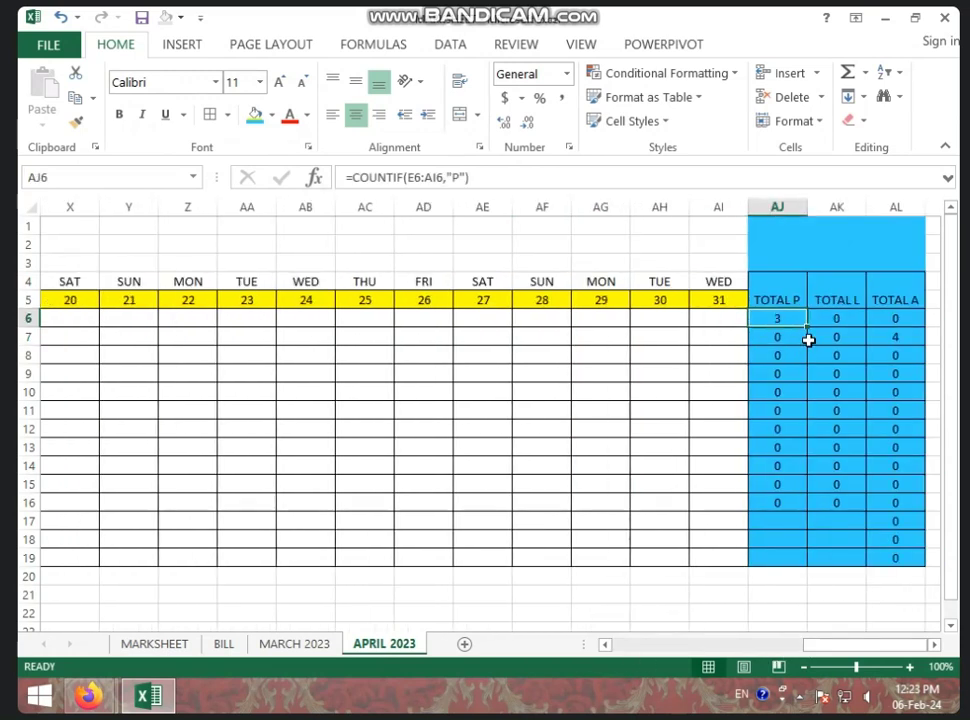
left_click(885, 341)
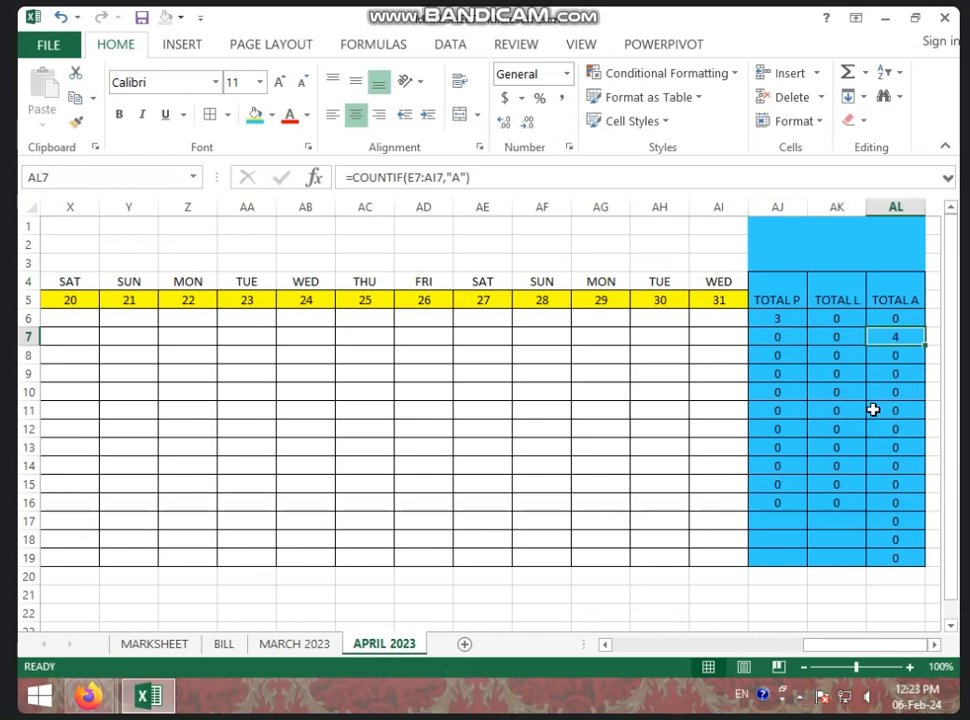
left_click_drag(821, 645, 582, 664)
left_click(250, 356)
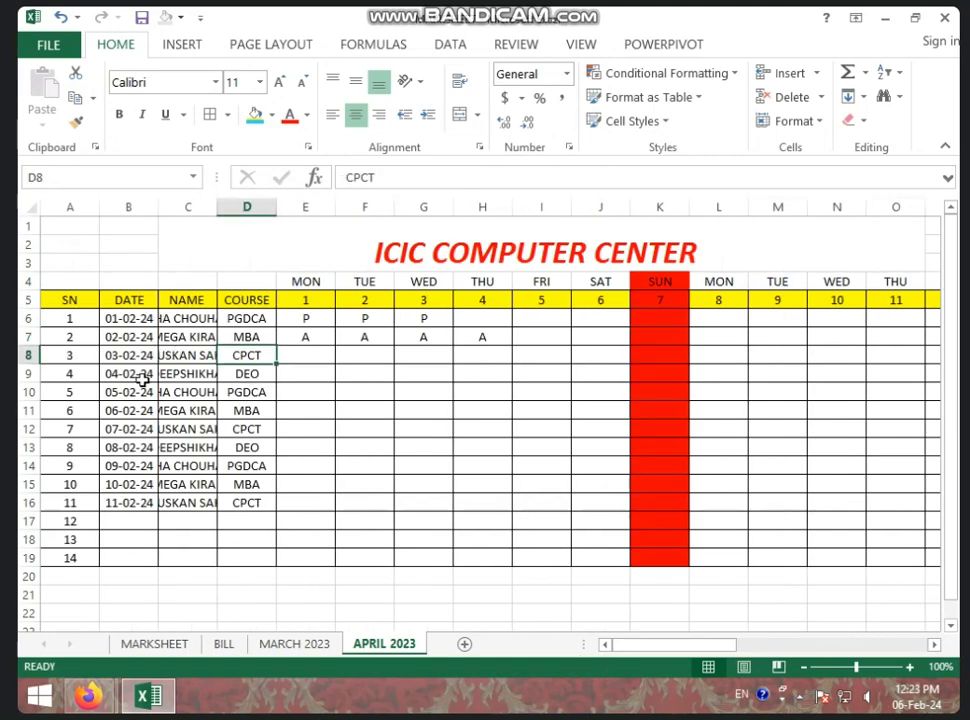
left_click_drag(112, 322, 253, 500)
left_click(253, 500)
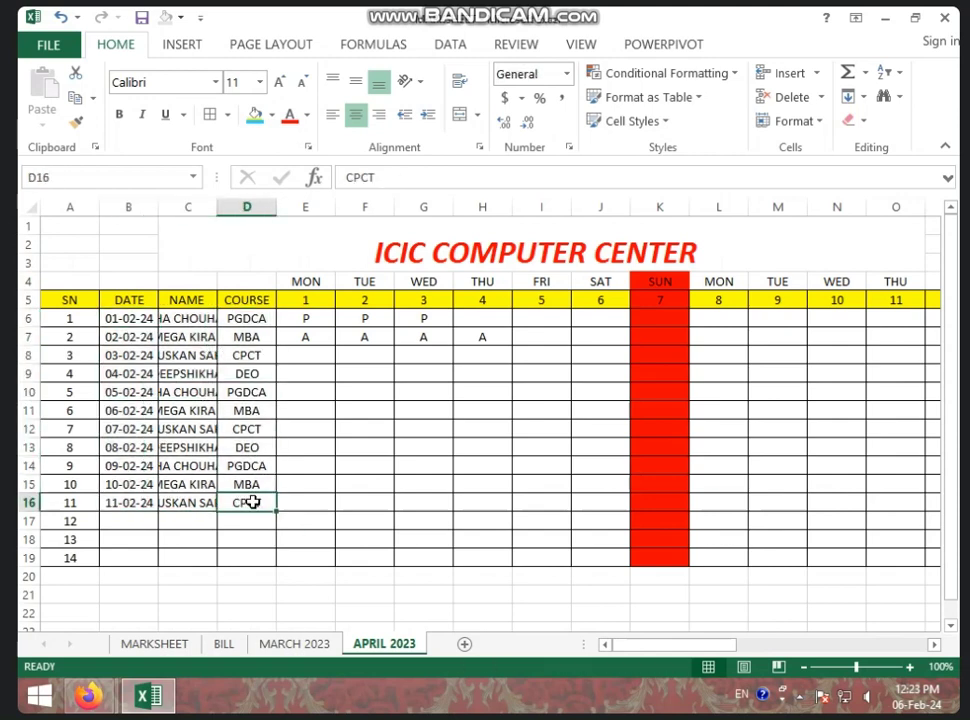
AutoFit the width of the NAME column so the full student names fit on the APRIL 2023 sheet.
left_click_drag(646, 645, 600, 628)
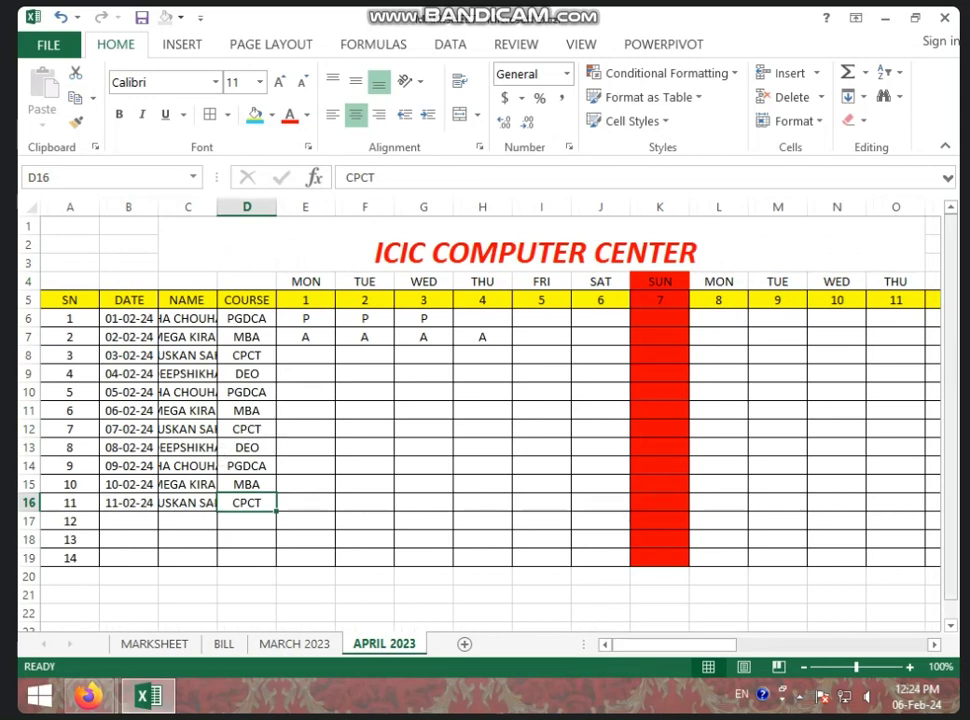
left_click(541, 405)
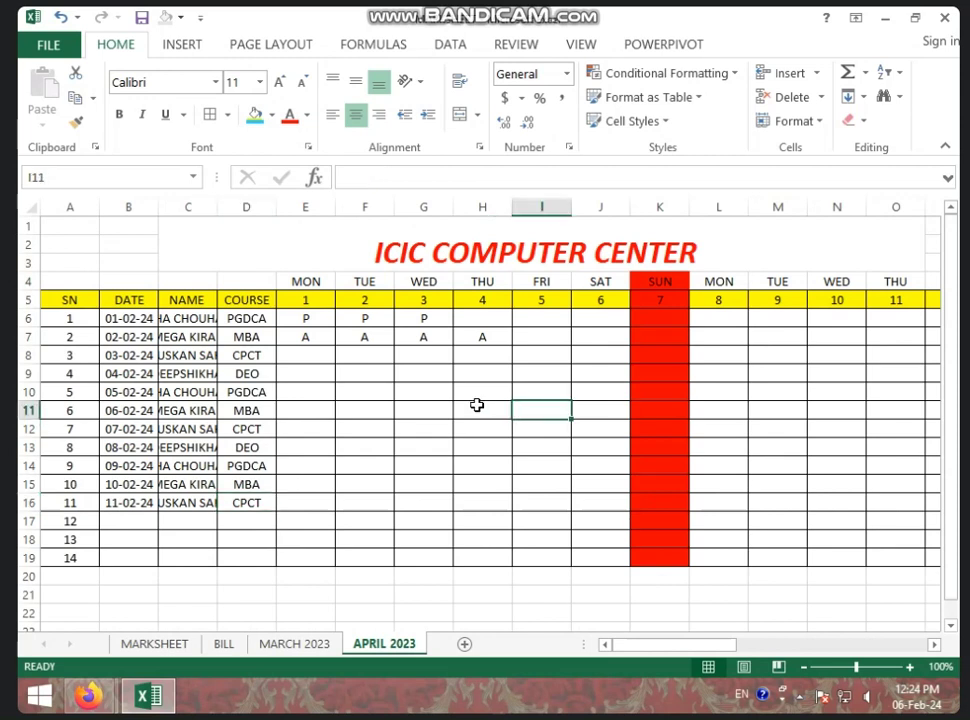
double_click(218, 207)
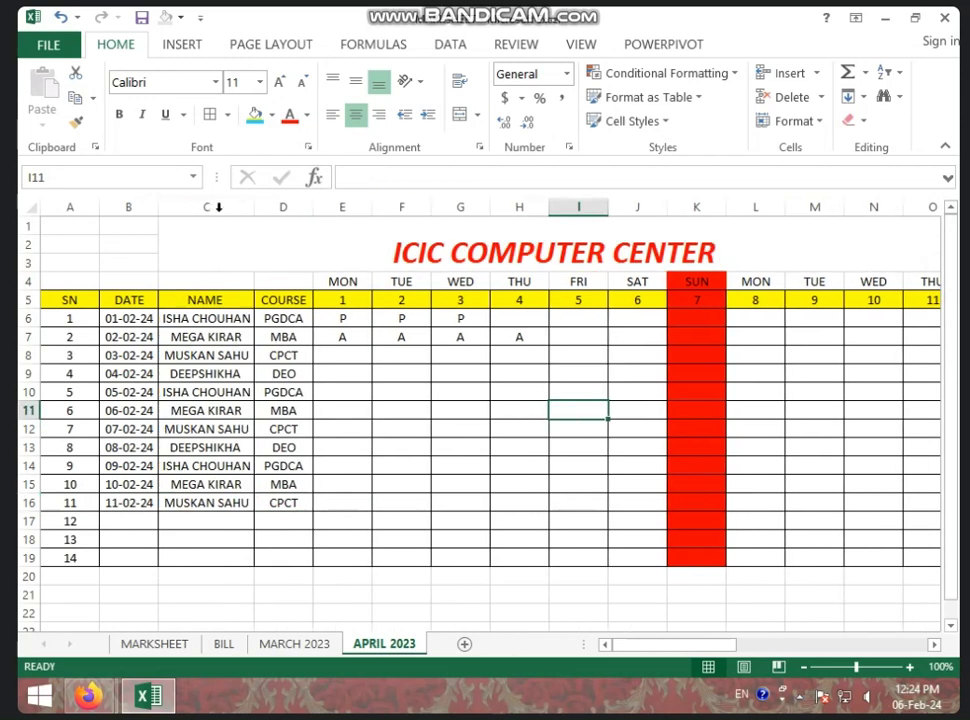
left_click(190, 319)
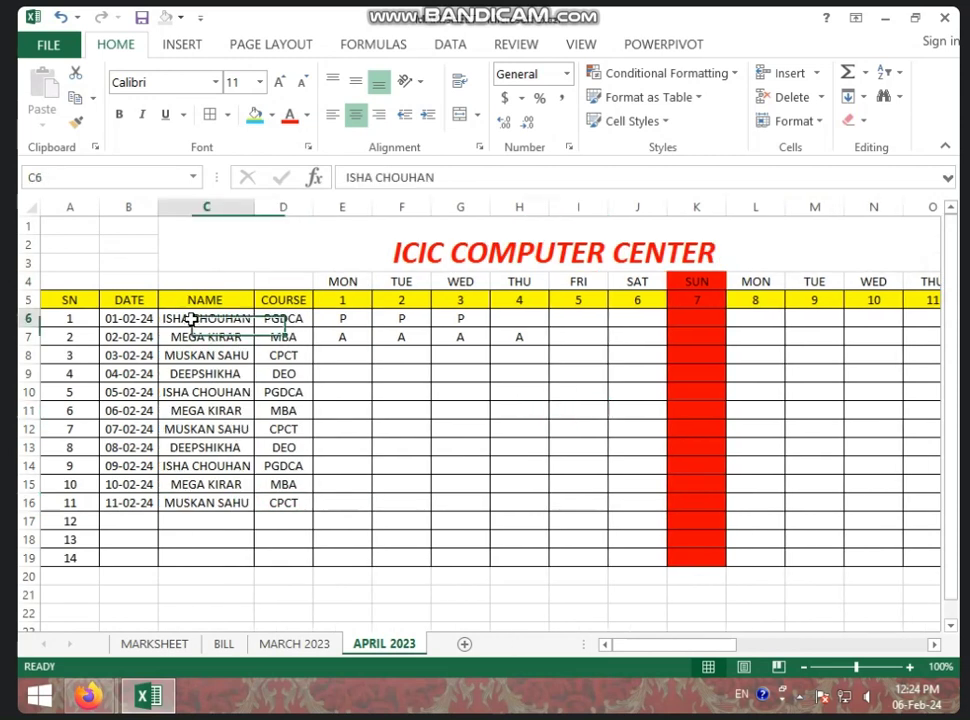
Clear the date, name and course of the student with serial number 6 by emptying B11:G11.
left_click(197, 412)
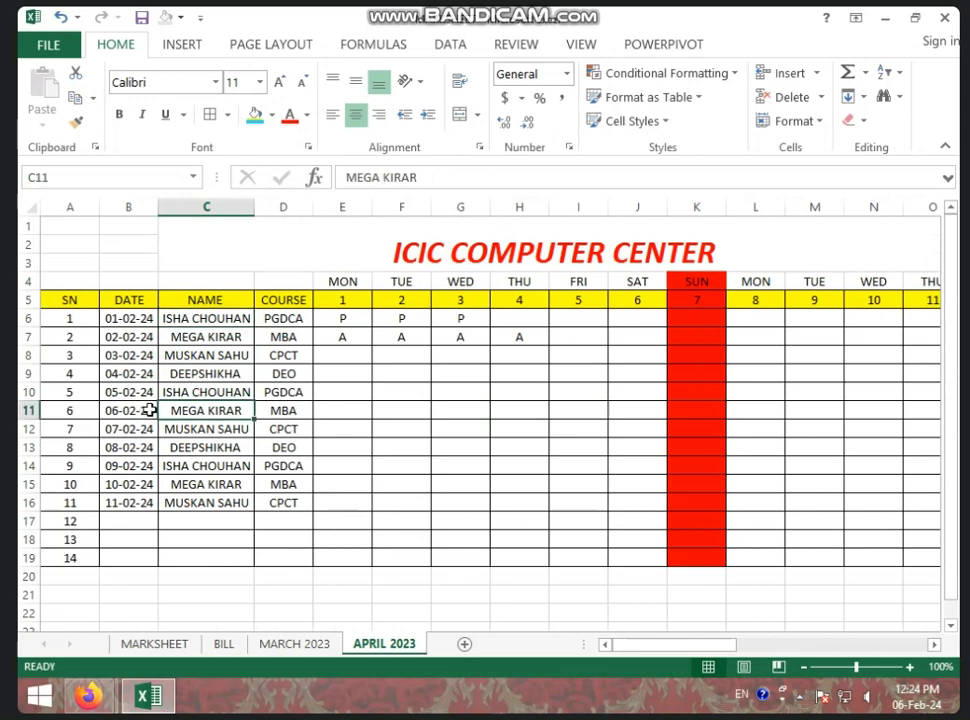
left_click_drag(118, 410, 454, 413)
key("Delete")
left_click(360, 464)
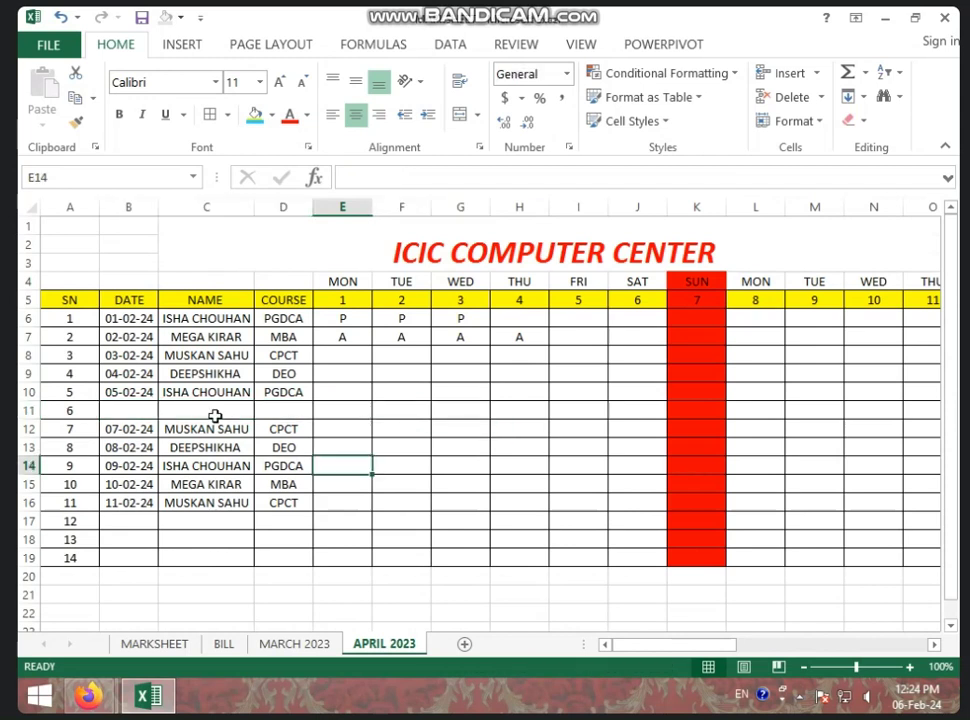
left_click(136, 411)
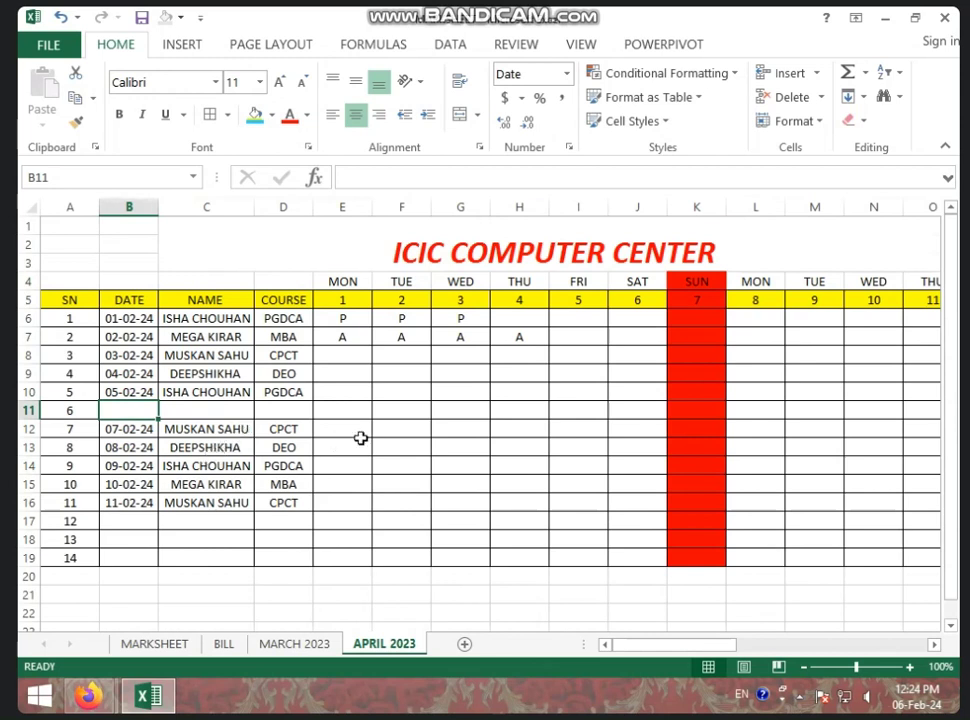
left_click(240, 406)
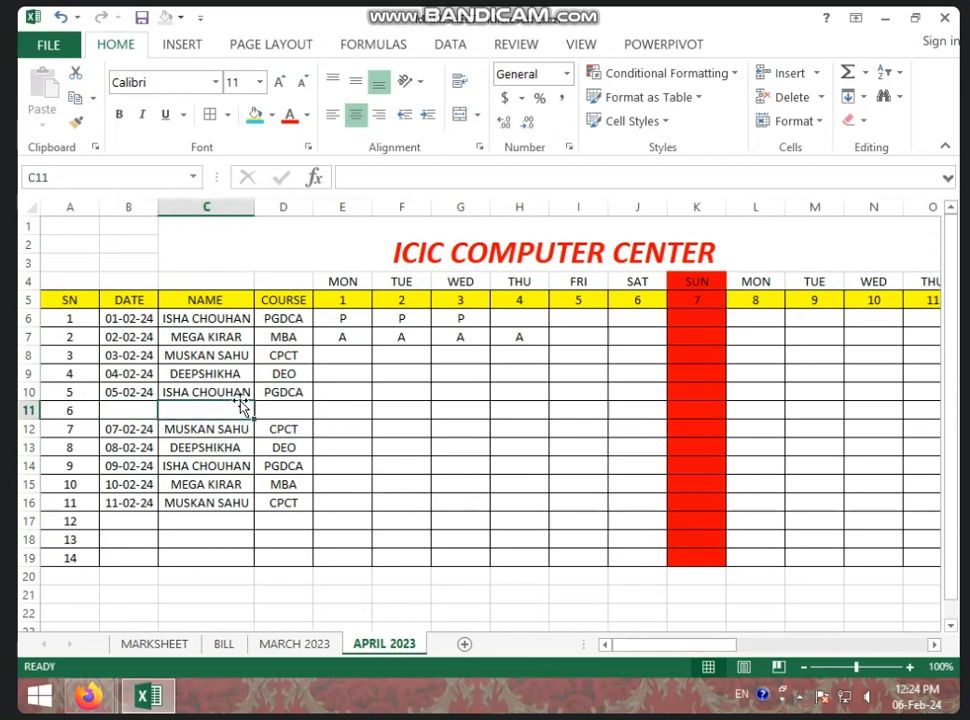
left_click(232, 396)
left_click(333, 360)
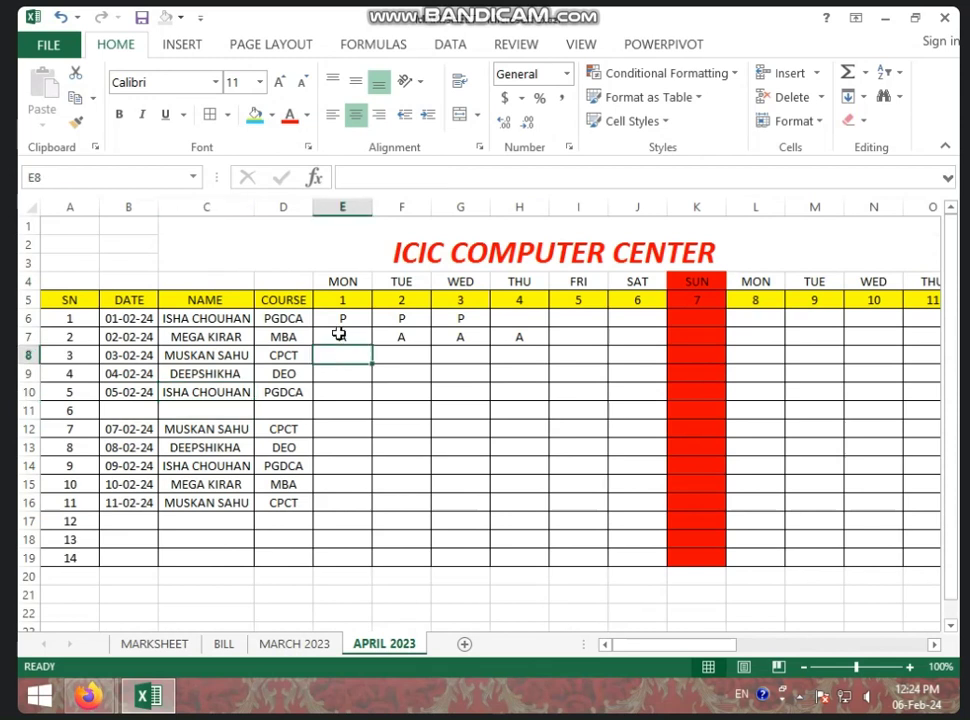
Extend the attendance marks in E6:H7 across to day 9 in column M using the fill handle.
left_click_drag(336, 318, 540, 340)
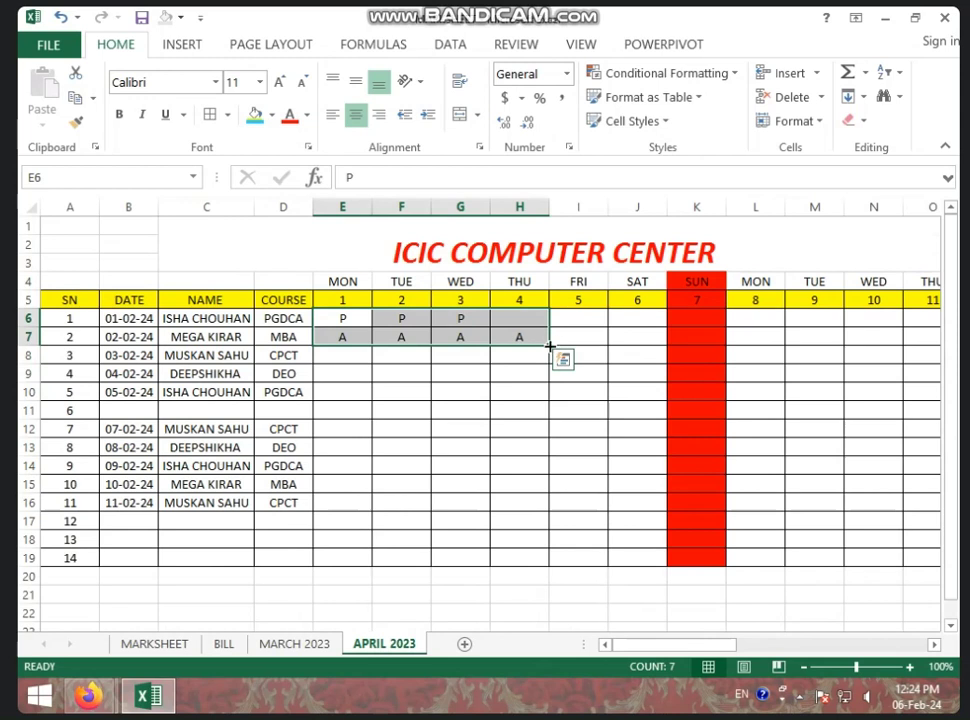
left_click_drag(550, 346, 832, 375)
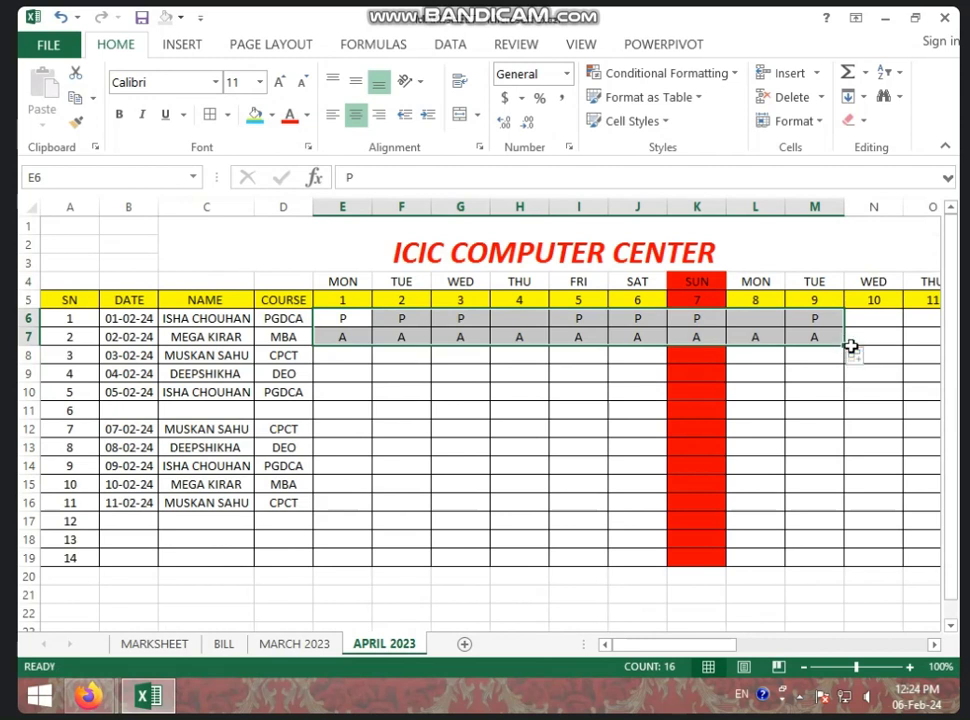
left_click(847, 348)
left_click(758, 339)
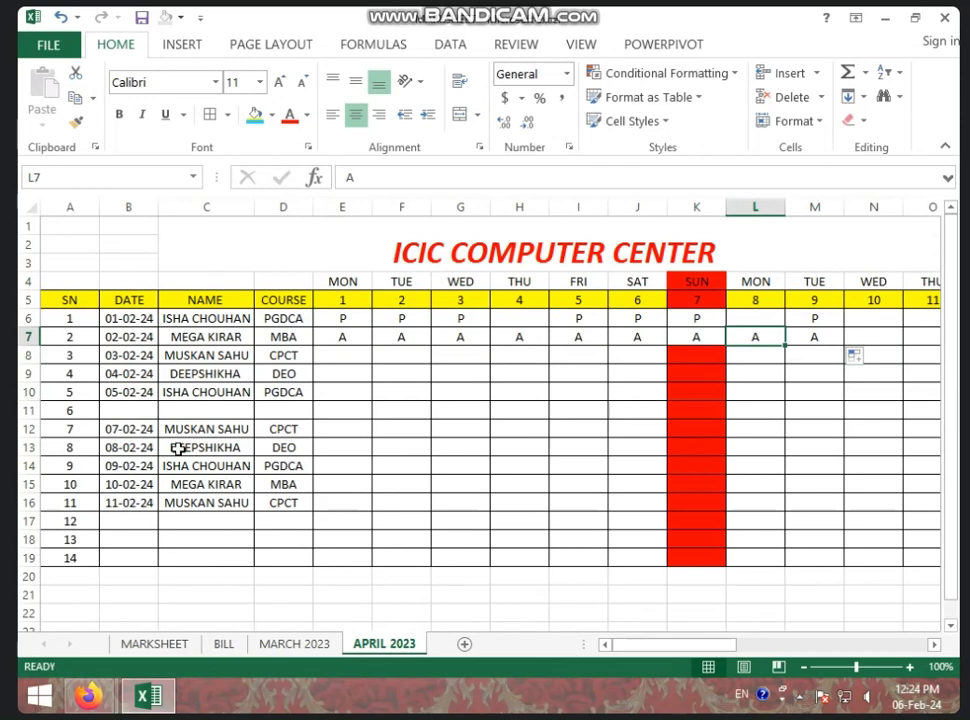
Enter P for day 1 in E8:E10 for the students with serial numbers 3 to 5.
left_click(343, 318)
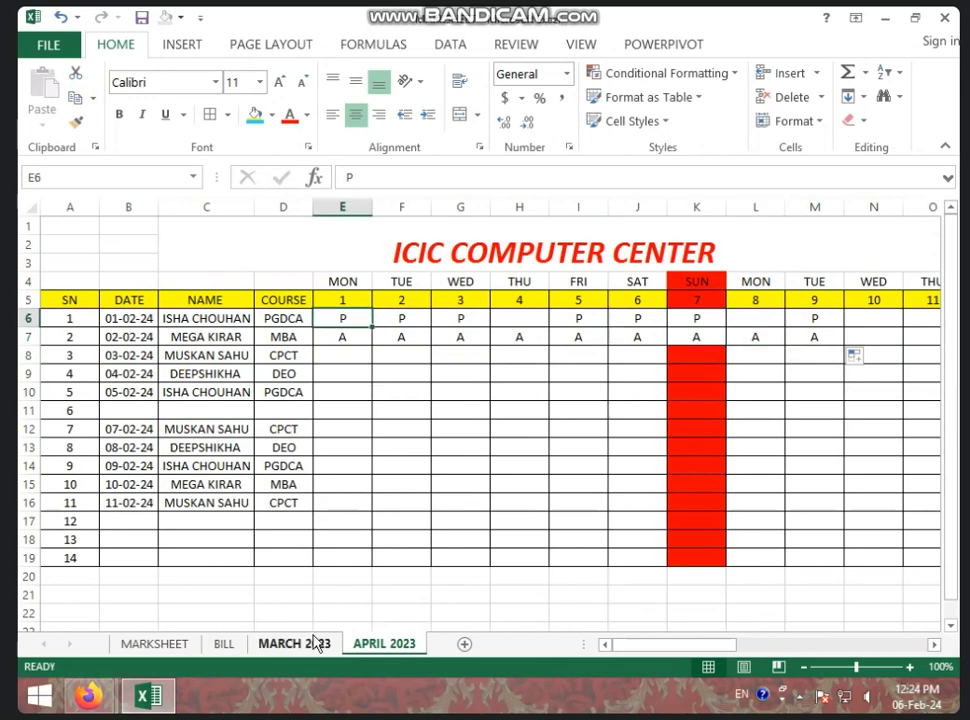
key("Down")
key("Down")
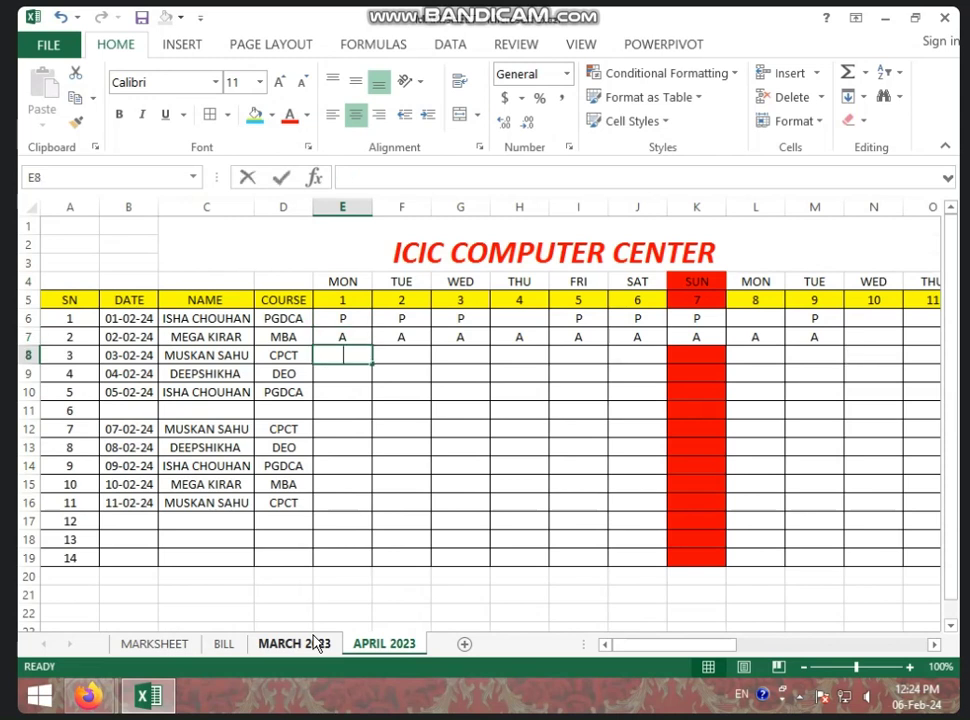
type("P")
key("Return")
type("P")
key("Return")
type("P")
key("Return")
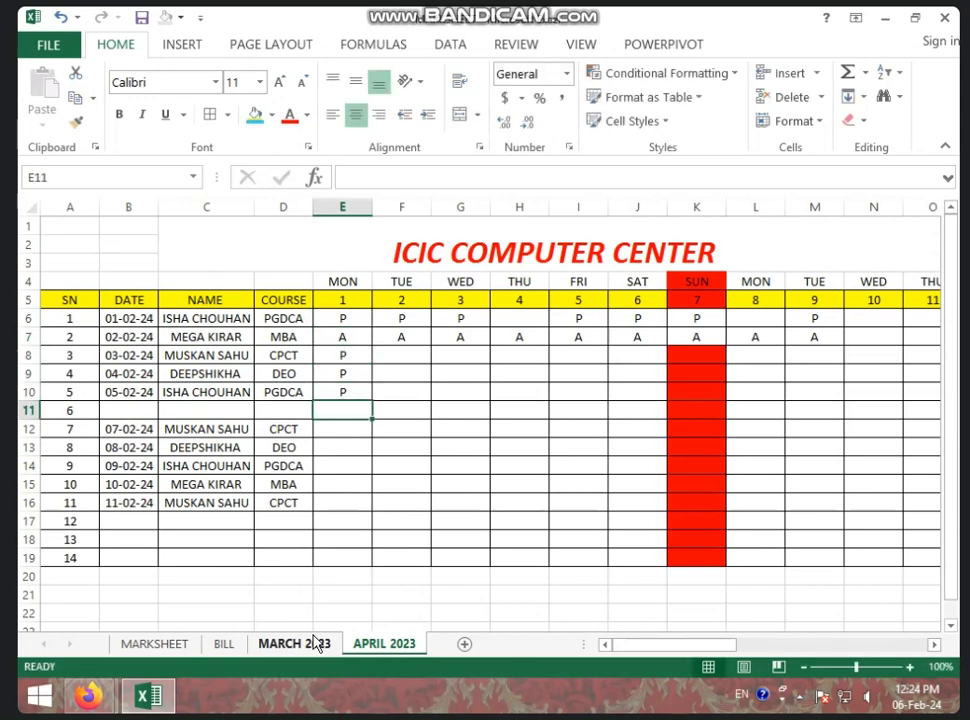
Skip the emptied row 11 and enter P for day 1 in E12:E16 for serial numbers 7 to 11.
key("Down")
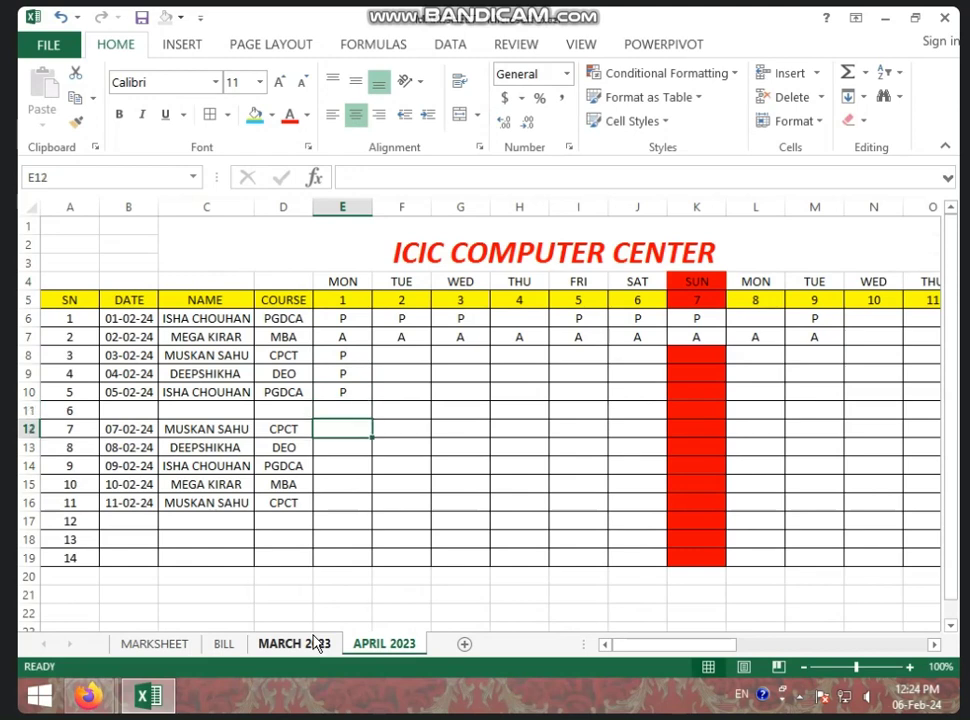
type("P")
key("Return")
type("P")
key("Return")
type("P")
key("Return")
type("P")
key("Return")
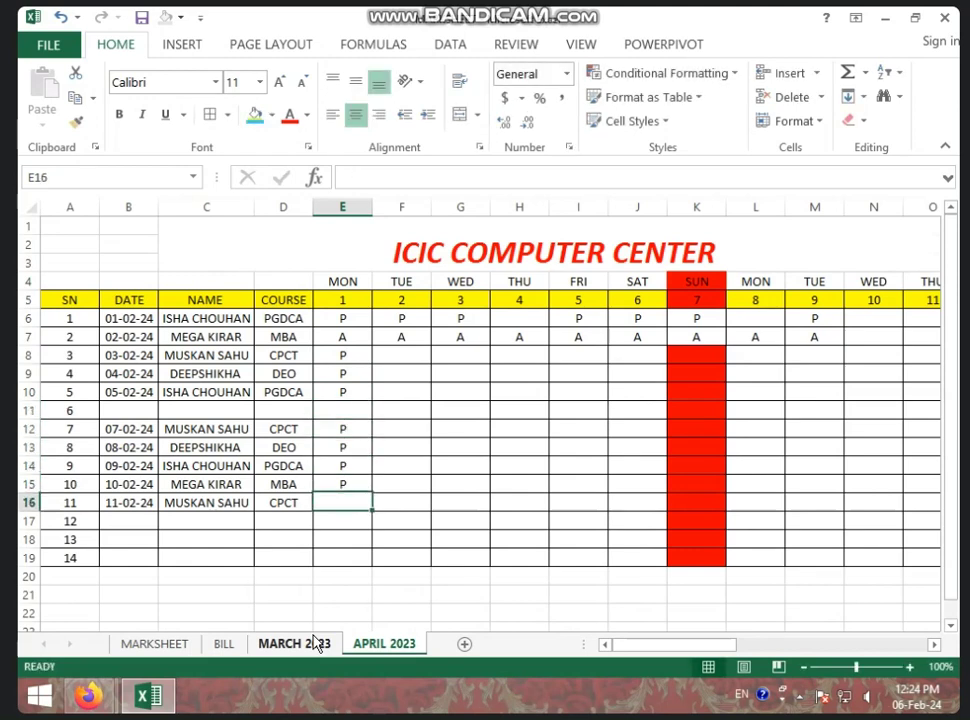
type("P")
key("Return")
key("Down")
key("Down")
key("Down")
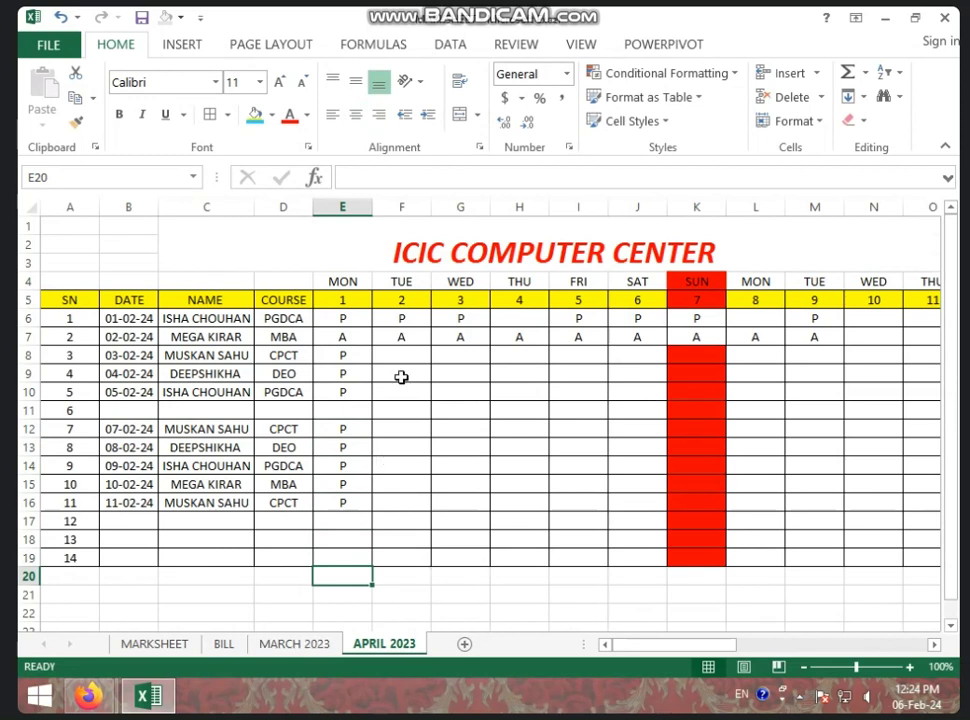
Follow row 11 across to columns AJ:AL and check the TOTAL P, TOTAL L and TOTAL A counts against the April marks.
left_click(362, 413)
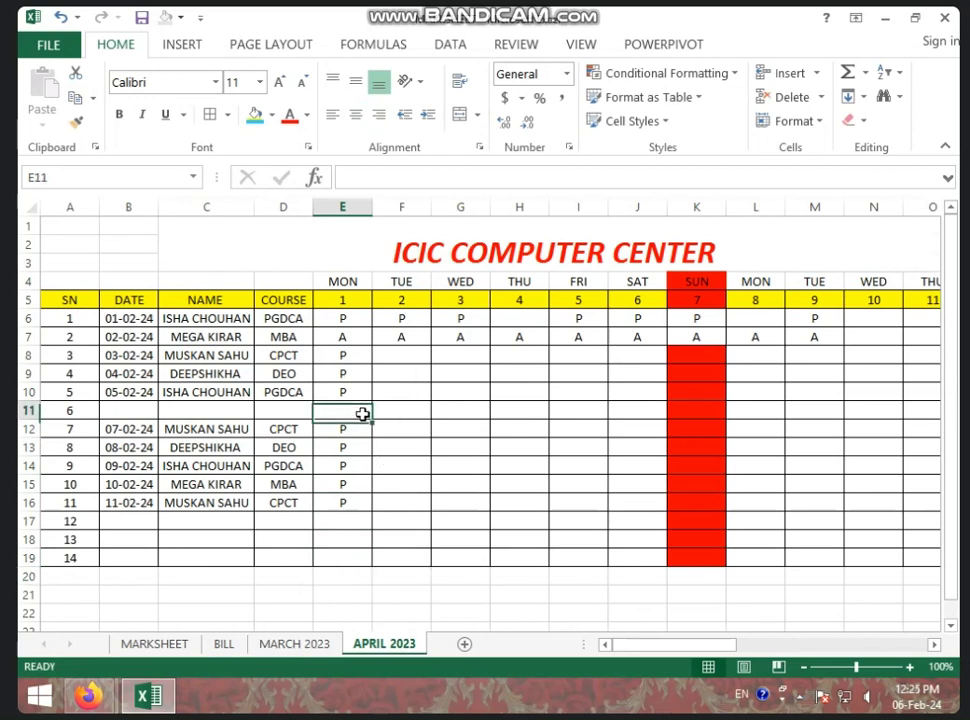
key("Right")
key("Right")
key("Right")
key("Right")
key("Right")
key("Right")
key("Right")
key("Right")
key("Right")
key("Right")
key("Right")
key("Right")
key("Right")
key("Right")
key("Right")
key("Right")
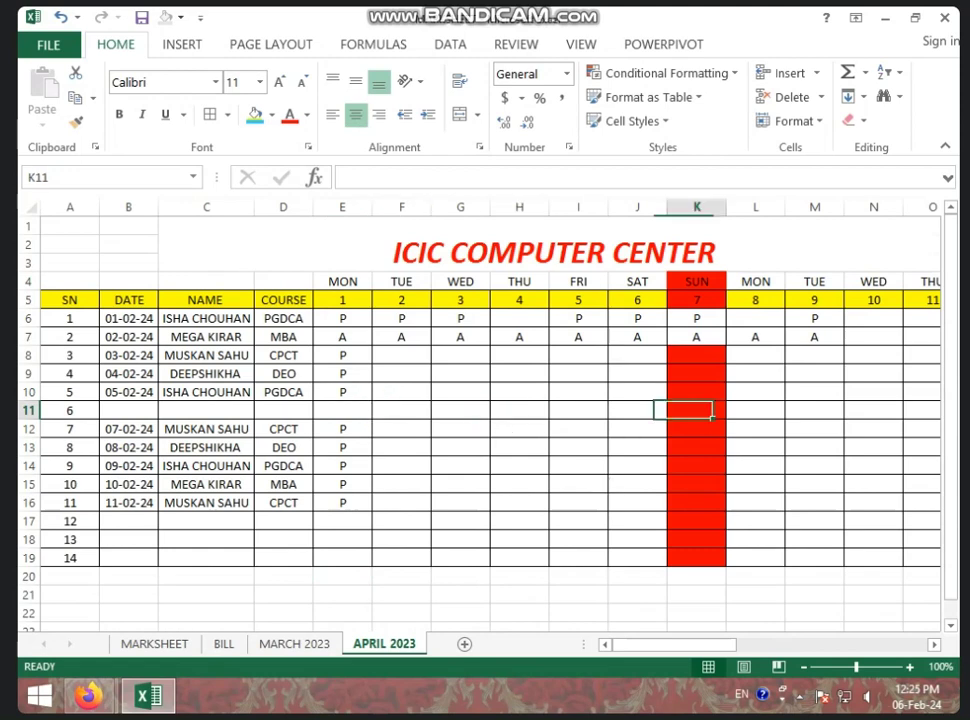
key("Right")
key("Right")
key("Right")
key("Right")
key("Right")
key("Right")
key("Right")
key("Right")
key("Right")
key("Right")
key("Right")
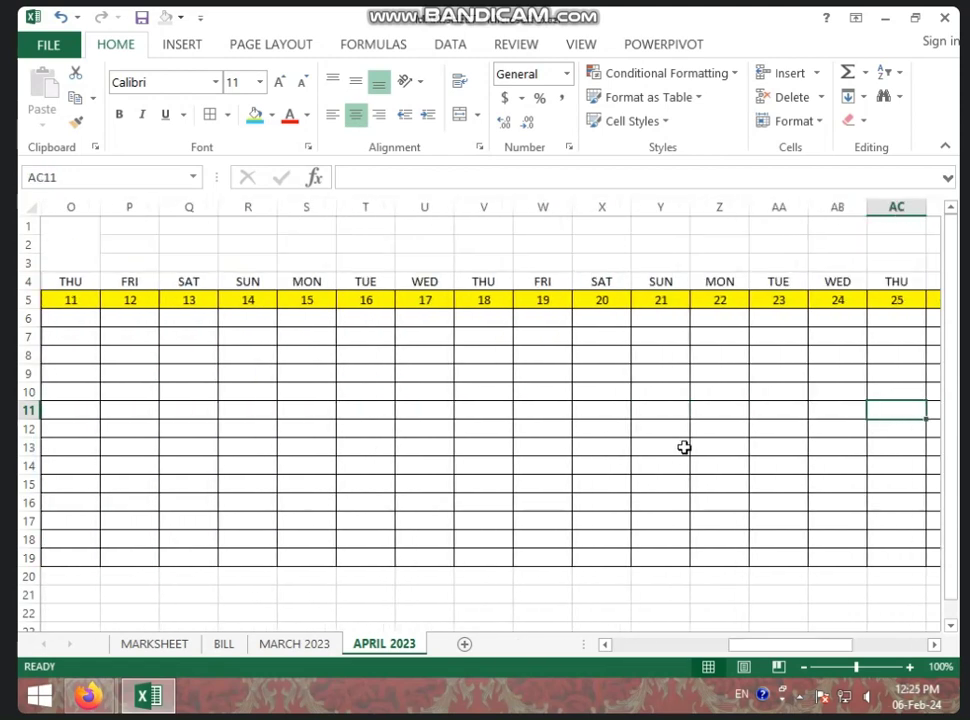
key("Right")
key("Right")
key("Right")
key("Right")
key("Right")
key("Right")
key("Right")
key("Right")
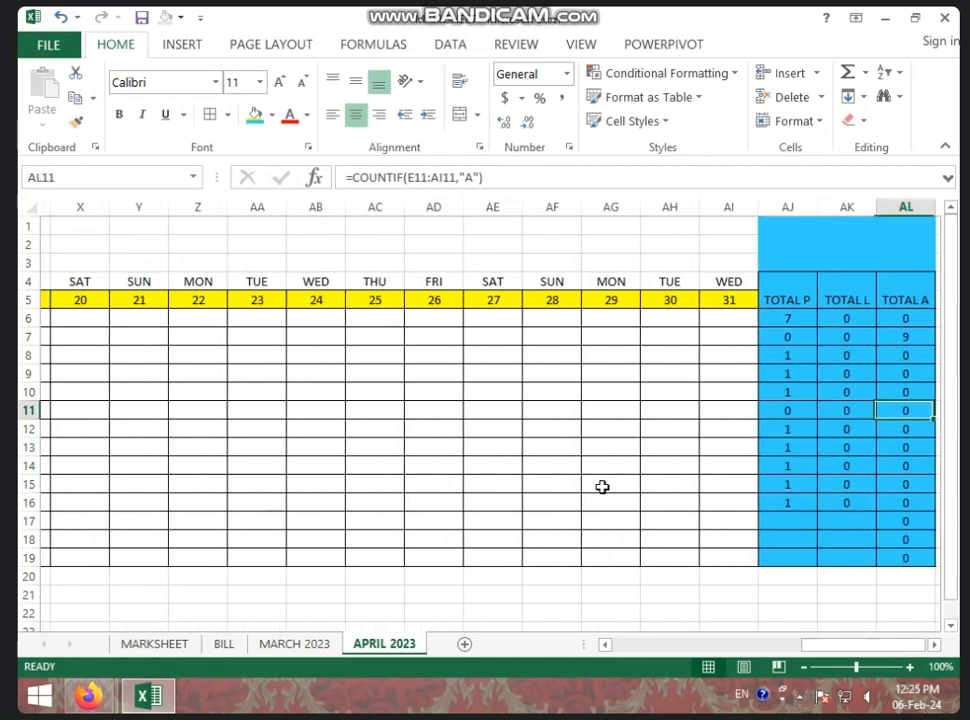
key("Right")
key("Right")
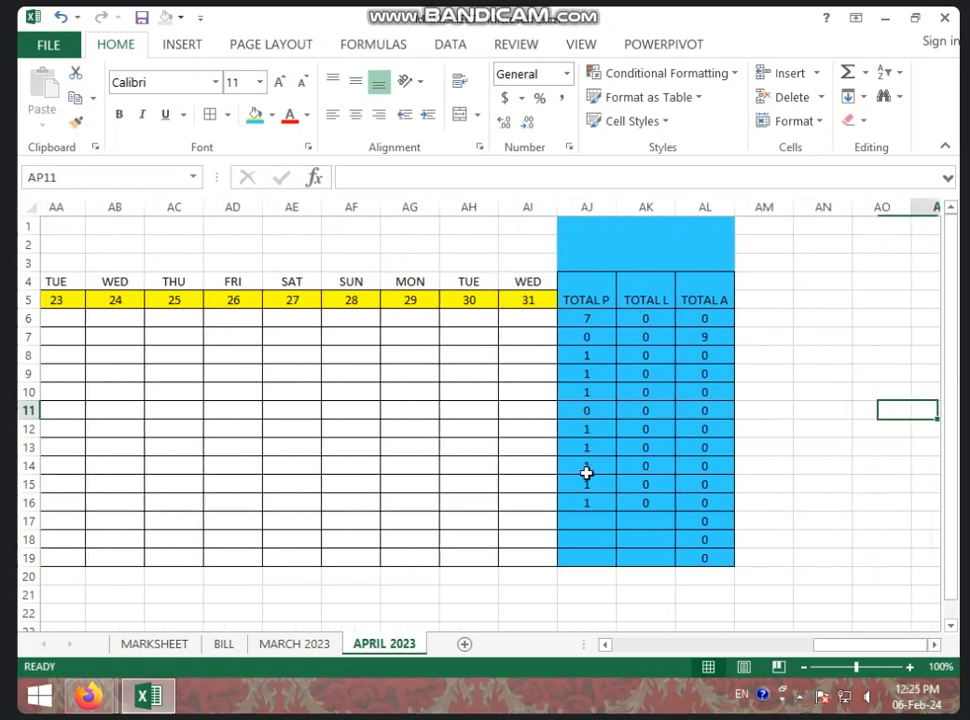